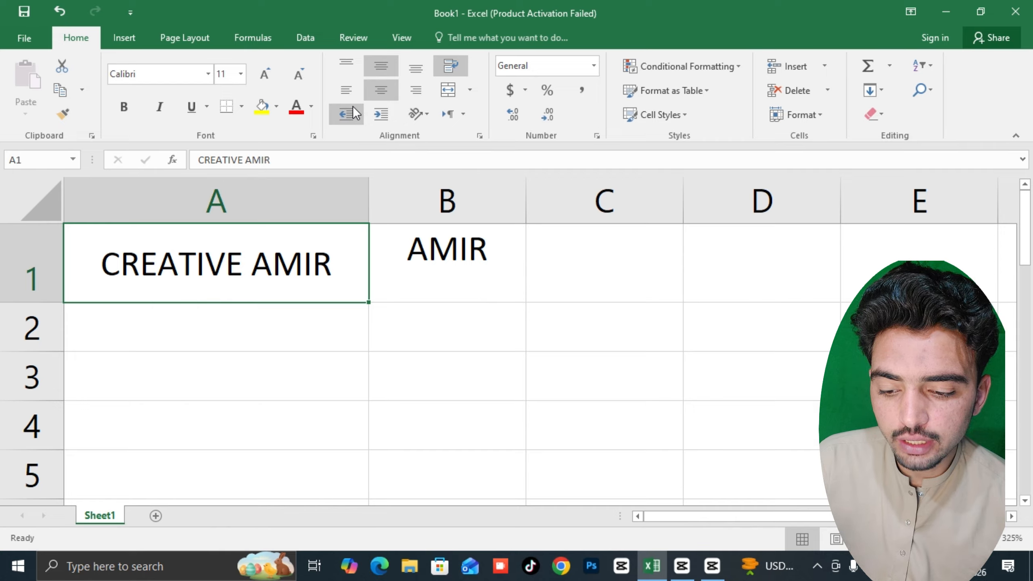
Step: Try left and right horizontal alignment on cell A1 and return its text to centre alignment
{"action": "left_click", "coordinate": [347, 90]}
{"action": "left_click", "coordinate": [381, 89]}
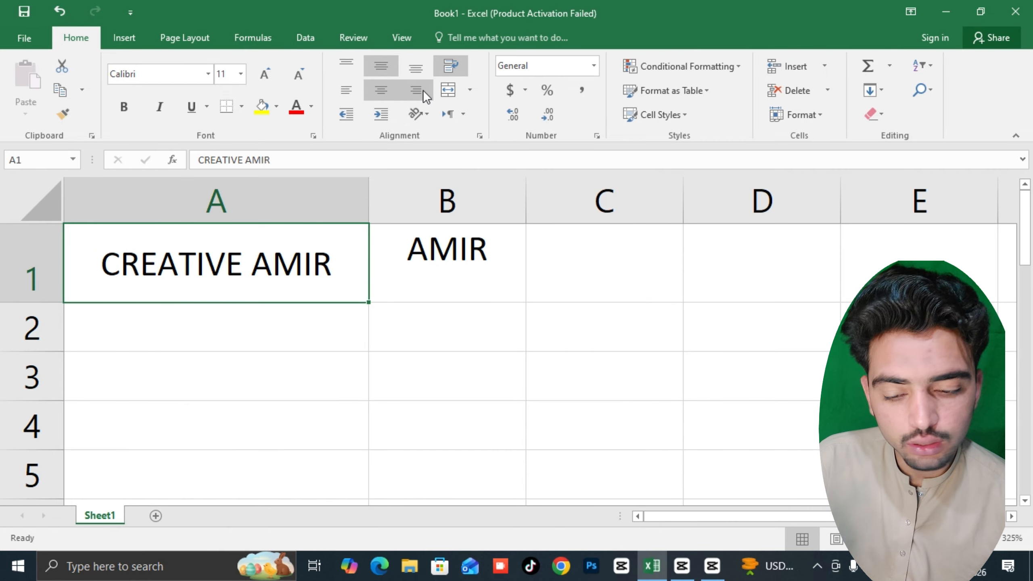
{"action": "left_click", "coordinate": [412, 92]}
{"action": "left_click", "coordinate": [384, 85]}
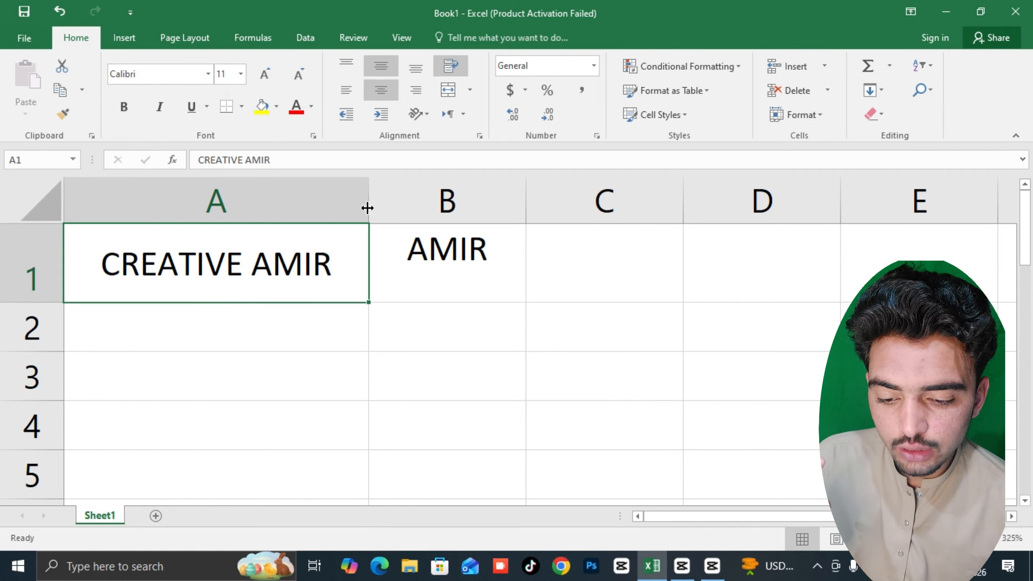
Step: Widen column A slightly and increase the indent of cell A1's text by four levels
{"action": "left_click_drag", "start_coordinate": [368, 208], "coordinate": [400, 220]}
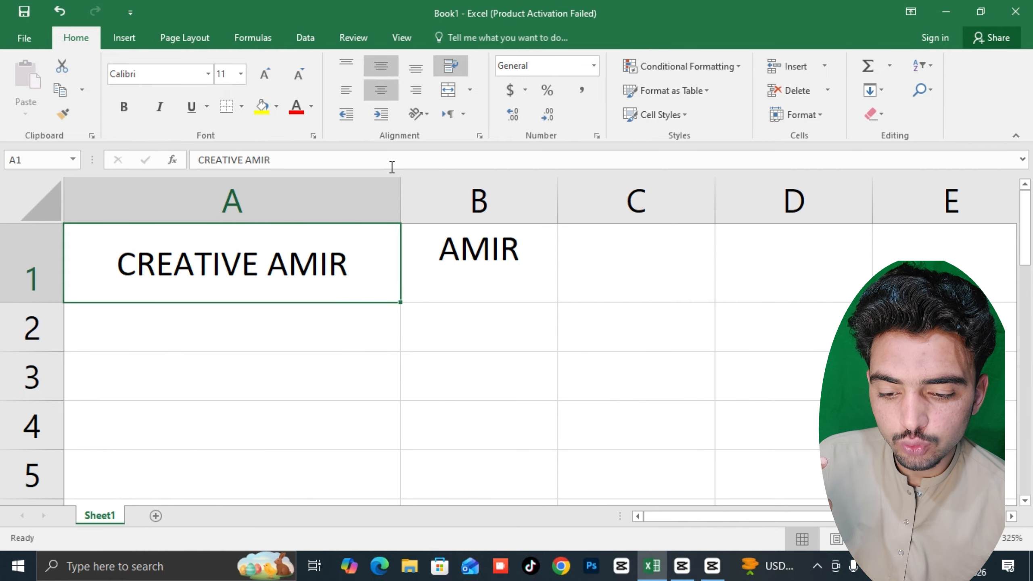
{"action": "left_click", "coordinate": [378, 117]}
{"action": "left_click", "coordinate": [378, 116]}
{"action": "left_click", "coordinate": [377, 116]}
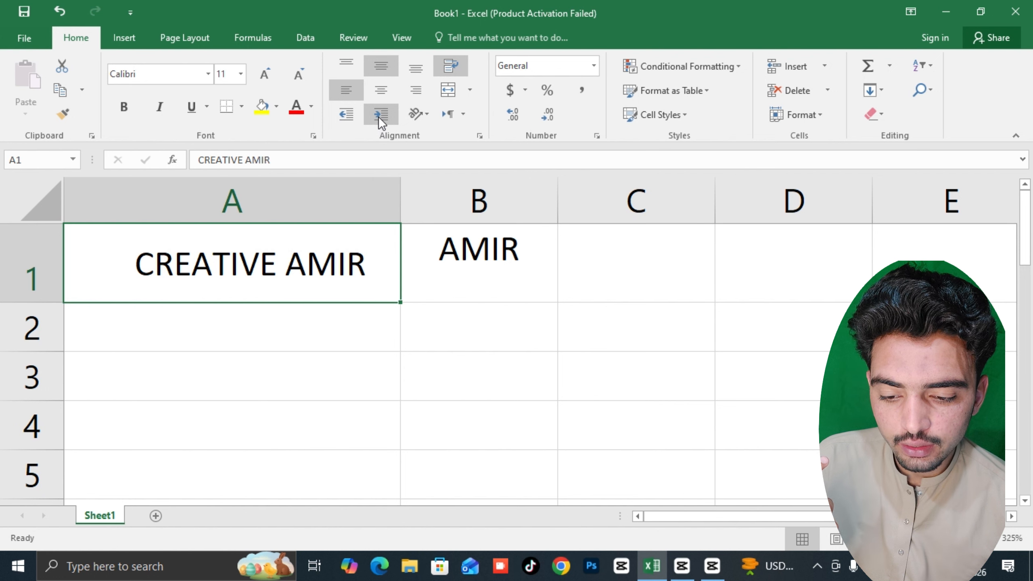
{"action": "left_click", "coordinate": [377, 116]}
Step: Decrease the indent of cell A1's text until it sits against the cell's left edge
{"action": "left_click", "coordinate": [353, 120]}
{"action": "left_click", "coordinate": [352, 121]}
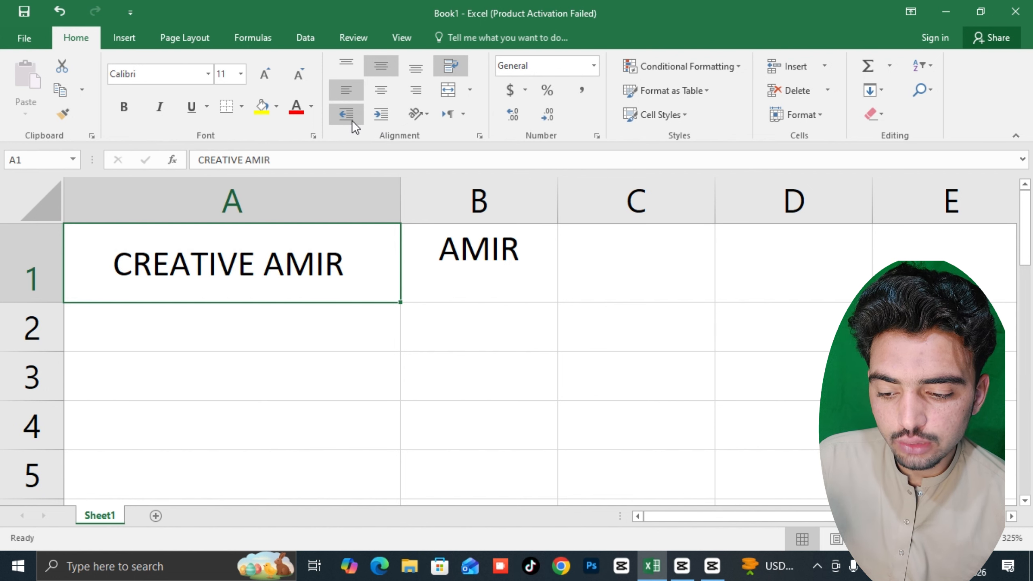
{"action": "left_click", "coordinate": [352, 120]}
{"action": "left_click", "coordinate": [352, 121]}
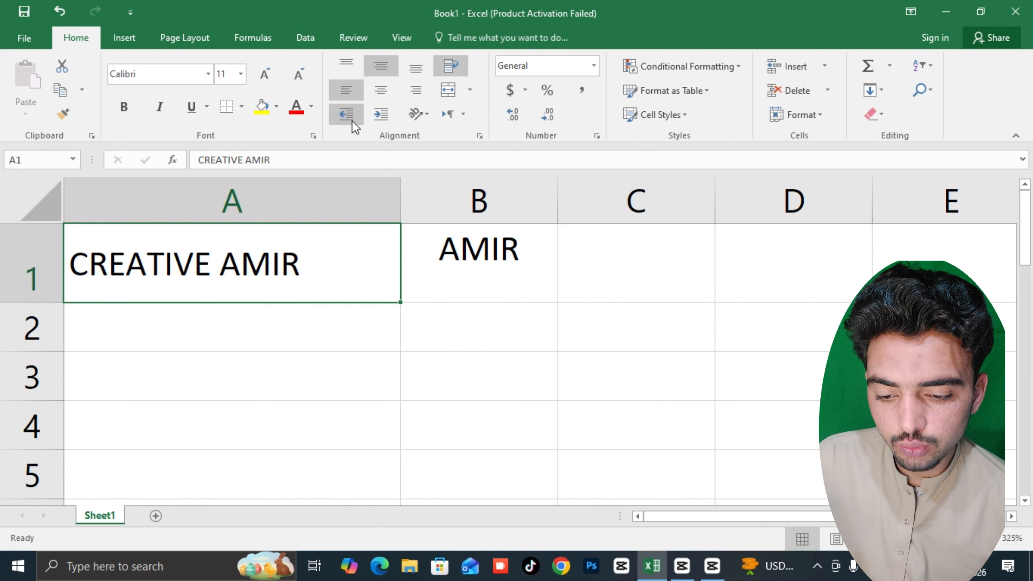
Step: Increase the indent of cell A1 by three levels and reduce it back to none
{"action": "left_click", "coordinate": [384, 112]}
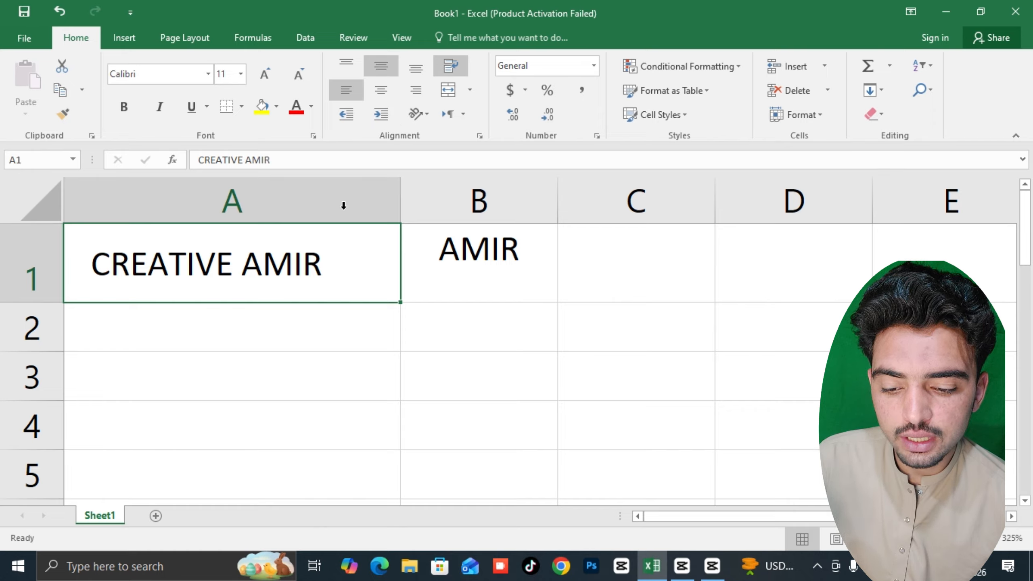
{"action": "left_click", "coordinate": [366, 122]}
{"action": "left_click", "coordinate": [378, 122]}
{"action": "left_click", "coordinate": [346, 117]}
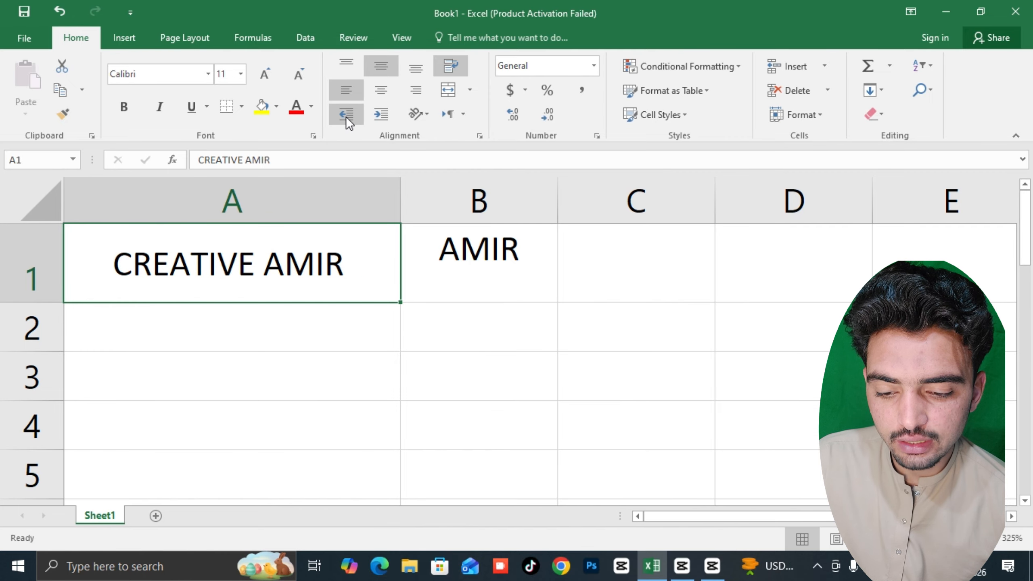
{"action": "left_click", "coordinate": [346, 117]}
{"action": "left_click", "coordinate": [346, 116]}
Step: Increase the indent of cell A1 by three levels and decrease it by one
{"action": "left_click", "coordinate": [374, 115]}
{"action": "left_click", "coordinate": [374, 115]}
{"action": "left_click", "coordinate": [375, 115]}
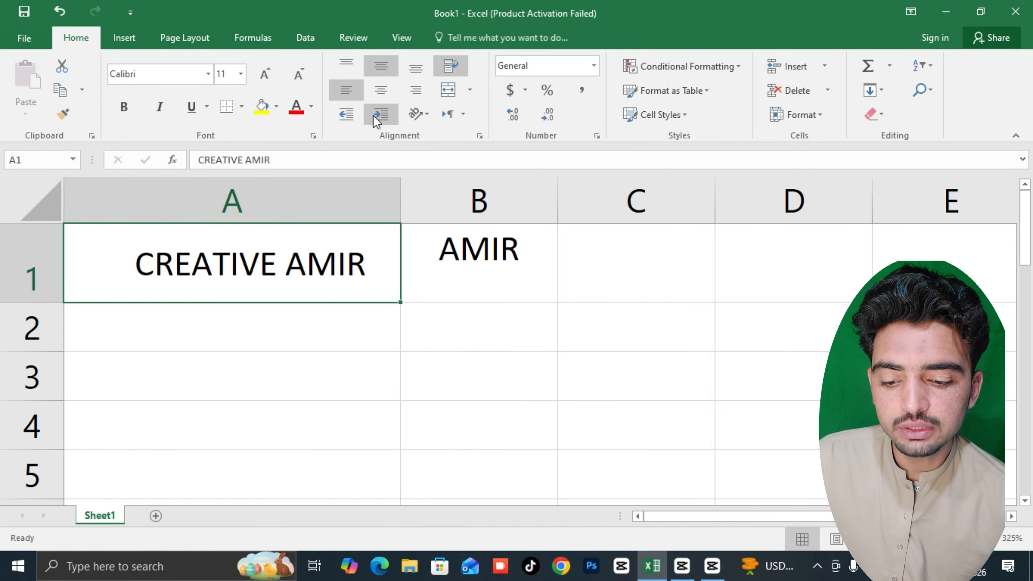
{"action": "left_click", "coordinate": [359, 117]}
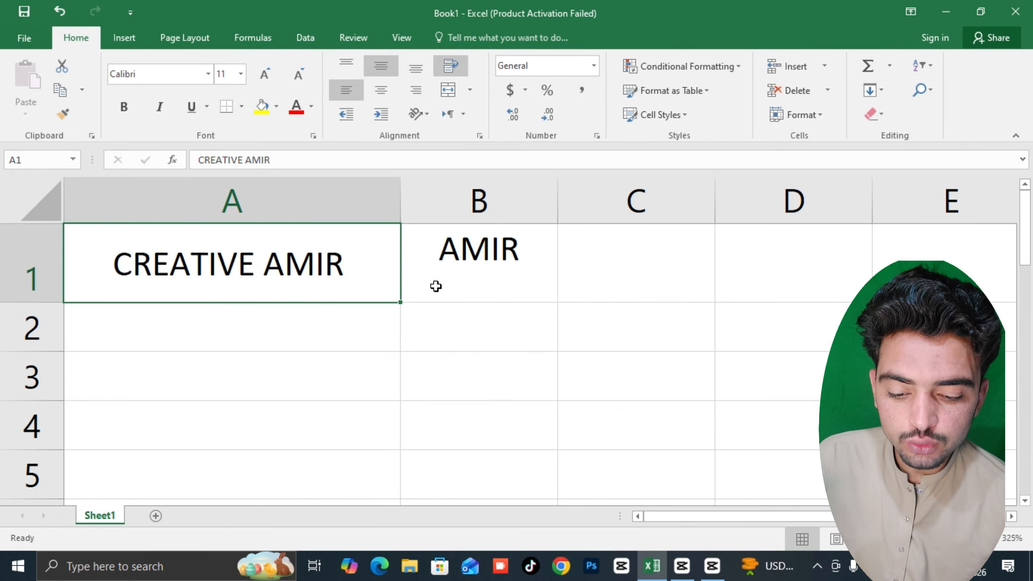
Step: Copy cell A1 and paste it into cells B1 and A3
{"action": "left_click", "coordinate": [454, 281]}
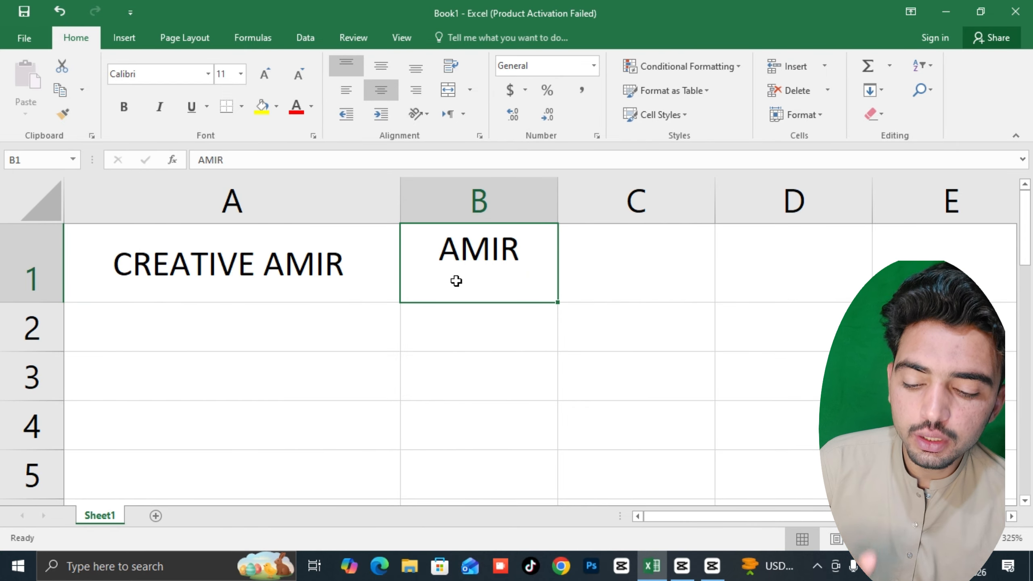
{"action": "left_click", "coordinate": [357, 292]}
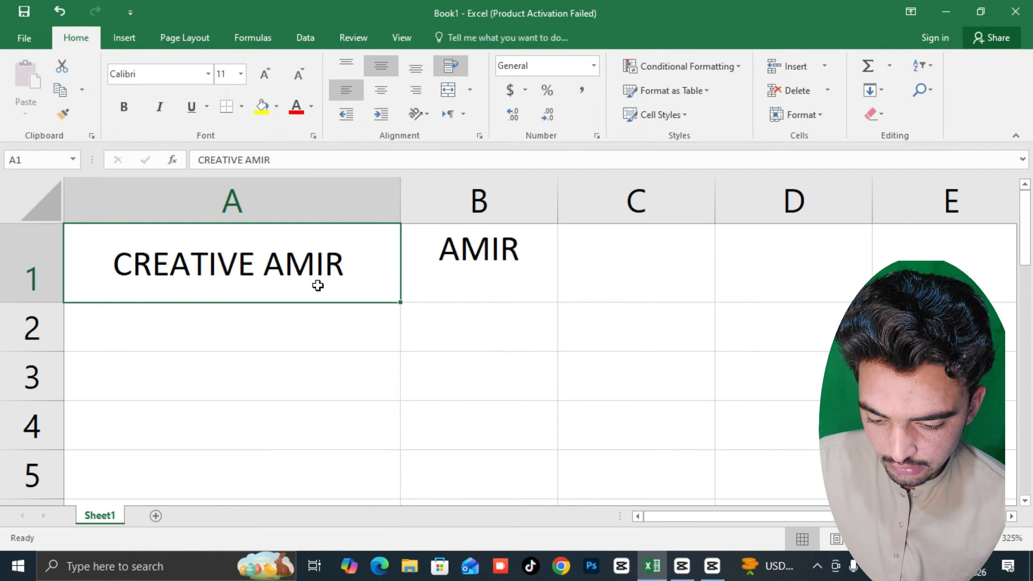
{"action": "key", "text": "ctrl+z"}
{"action": "key", "text": "ctrl+y"}
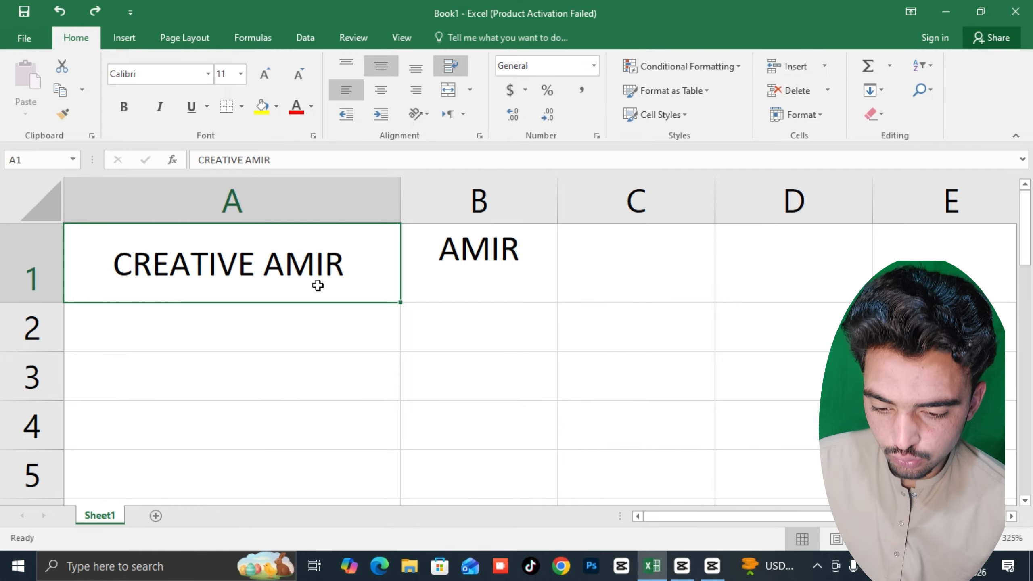
{"action": "key", "text": "ctrl+c"}
{"action": "left_click", "coordinate": [462, 278]}
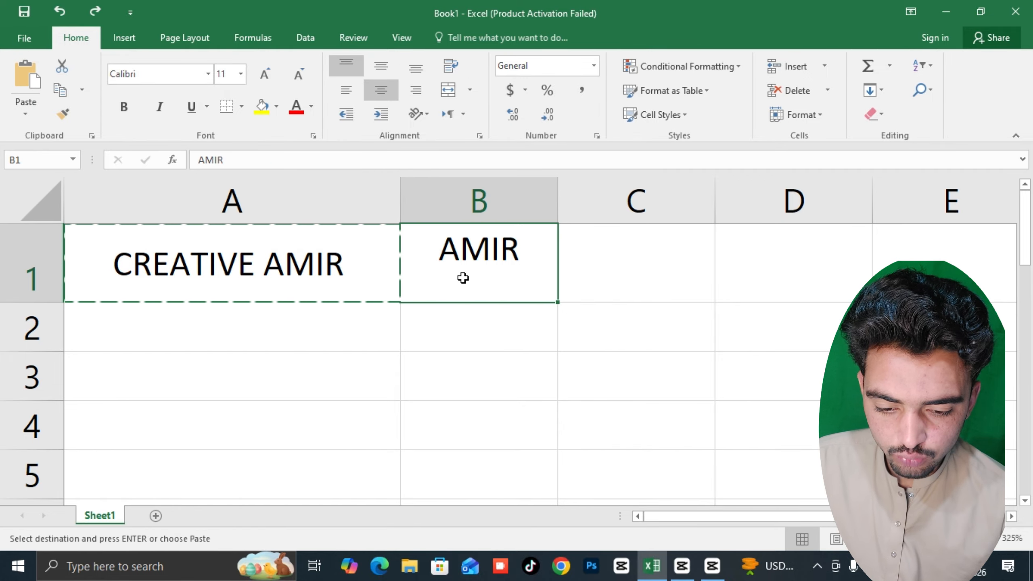
{"action": "key", "text": "ctrl+v"}
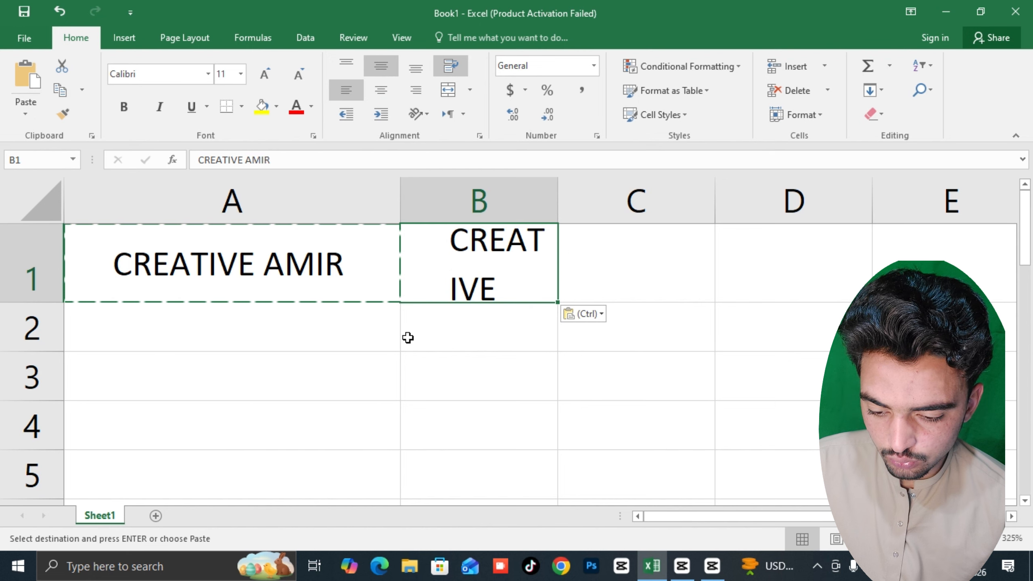
{"action": "left_click", "coordinate": [189, 385]}
{"action": "key", "text": "ctrl+v"}
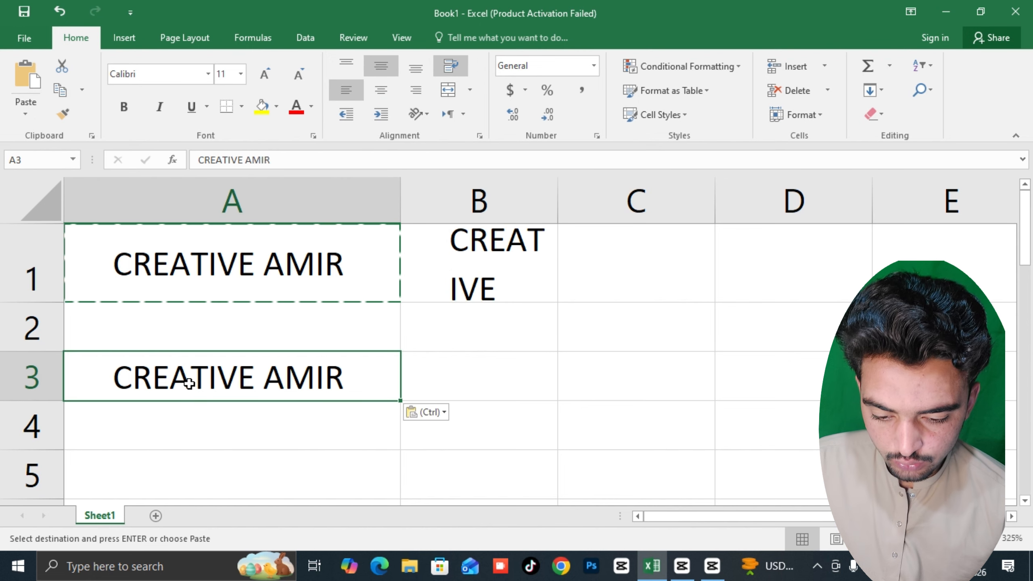
Step: Widen column B and paste the copied A1 content into cell B3
{"action": "left_click", "coordinate": [464, 373]}
{"action": "key", "text": "ctrl+v"}
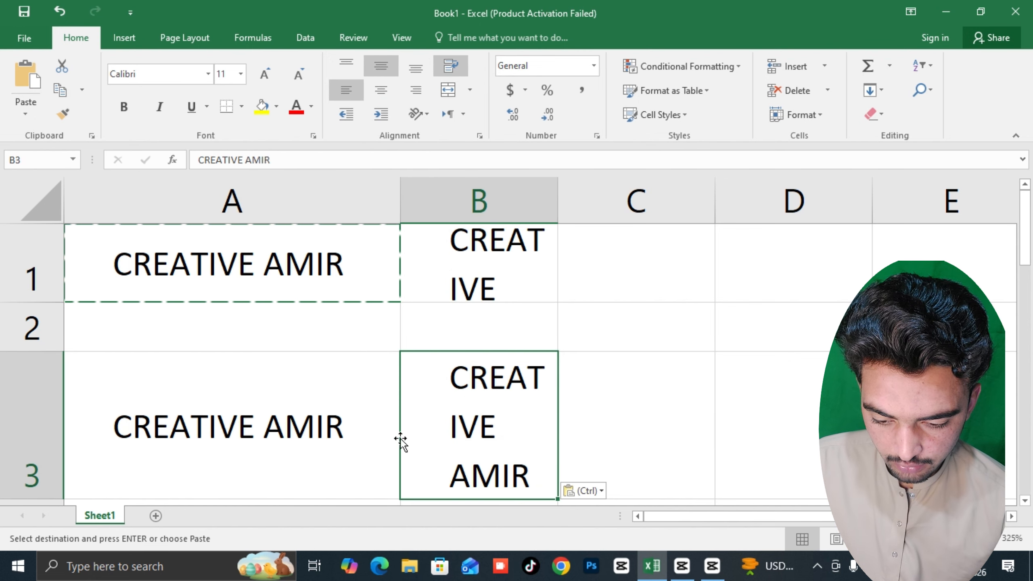
{"action": "key", "text": "ctrl+z"}
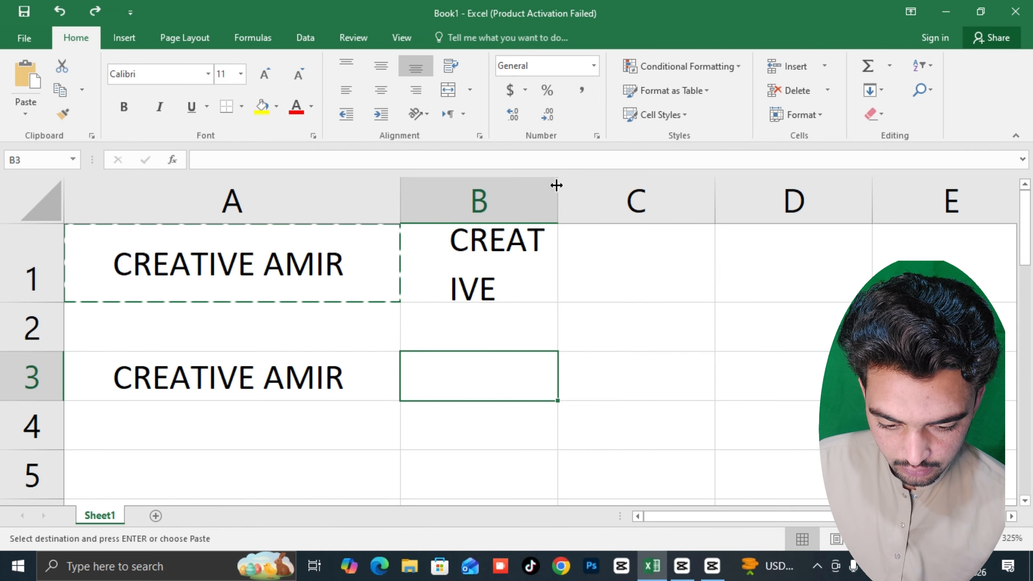
{"action": "left_click_drag", "start_coordinate": [557, 185], "coordinate": [681, 203]}
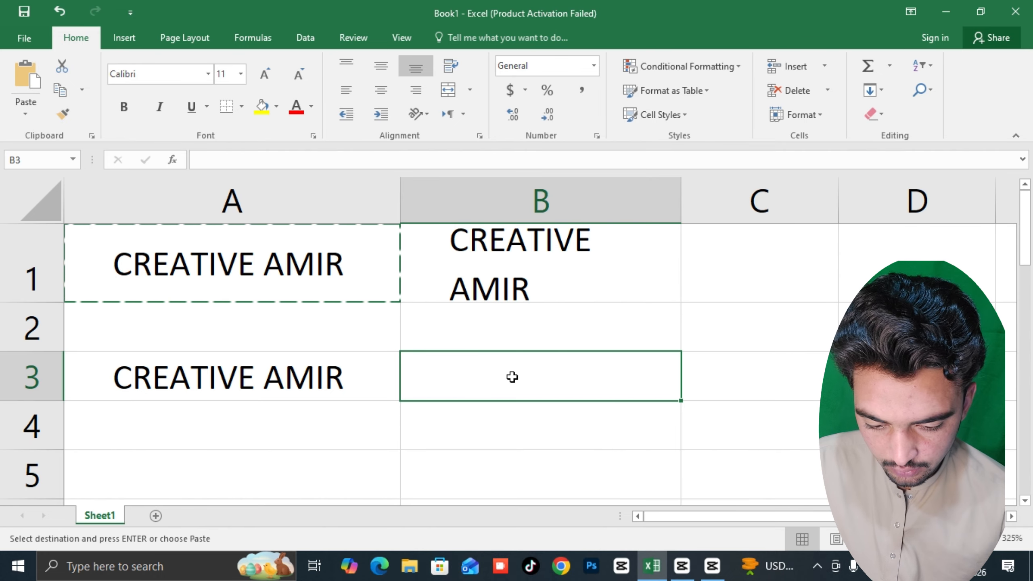
{"action": "key", "text": "ctrl+v"}
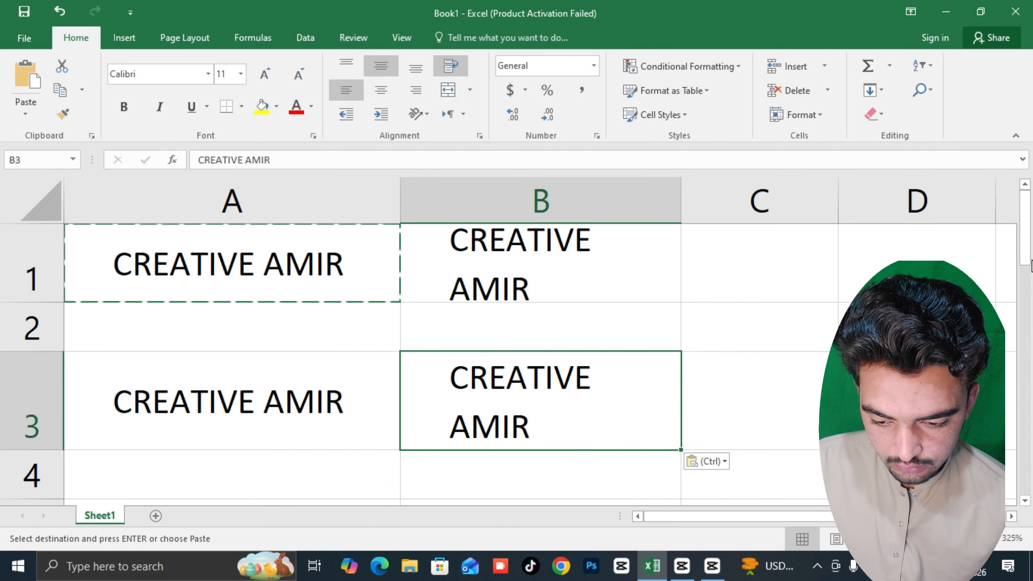
{"action": "mouse_move", "coordinate": [1028, 260]}
{"action": "left_mouse_down"}
{"action": "mouse_move", "coordinate": [1027, 270]}
{"action": "mouse_move", "coordinate": [1027, 258]}
{"action": "left_mouse_up"}
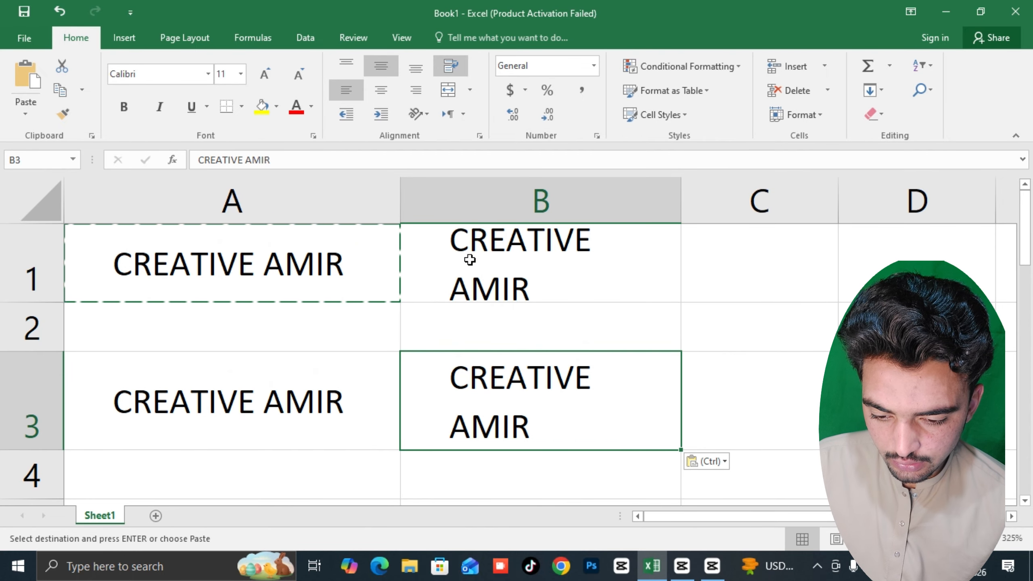
Step: Undo the pastes in B3, A3 and B1, the widening of column B and the indent of A1
{"action": "left_click", "coordinate": [336, 267]}
{"action": "key", "text": "ctrl+z"}
{"action": "key", "text": "ctrl+z"}
{"action": "key", "text": "ctrl+z"}
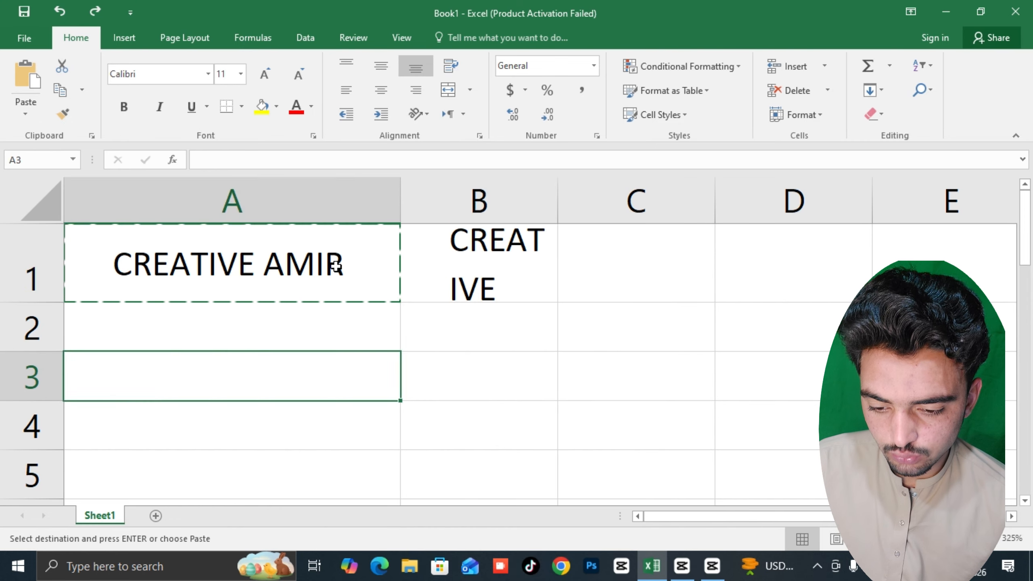
{"action": "key", "text": "ctrl+z"}
{"action": "key", "text": "ctrl+z"}
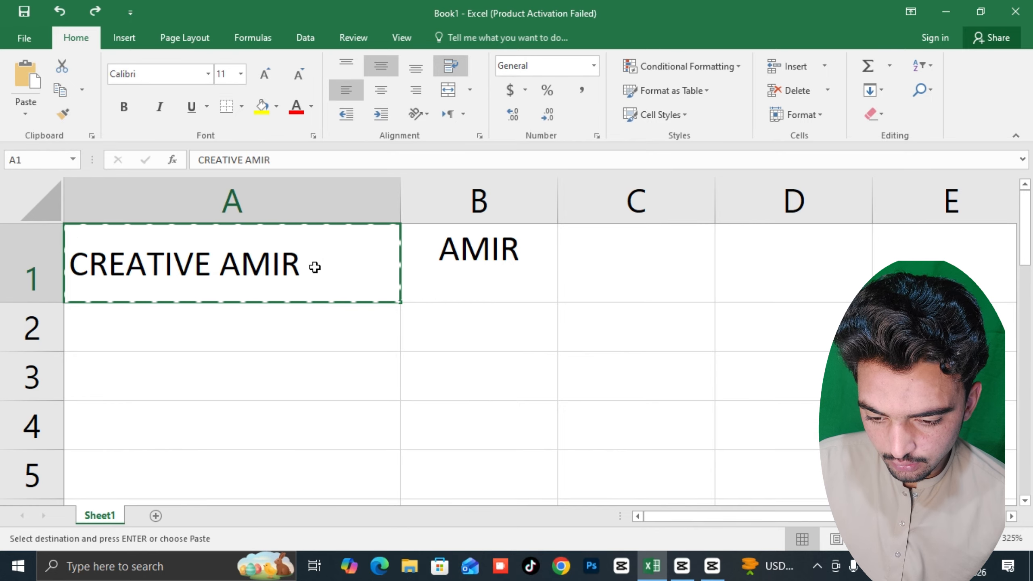
Step: Delete the second word in cell A1 so only CREATIVE remains, and narrow column A to fit the word
{"action": "double_click", "coordinate": [287, 266]}
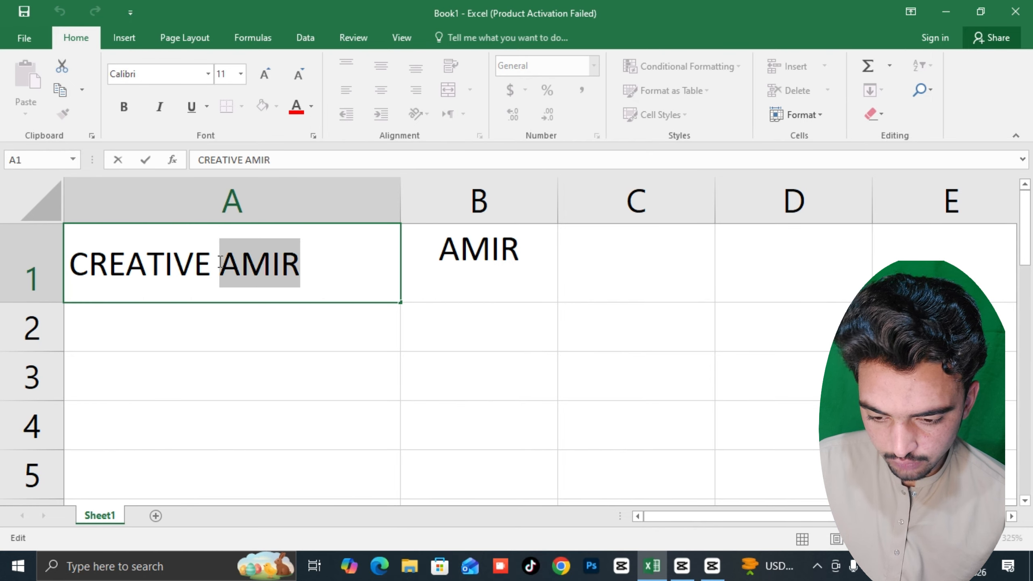
{"action": "left_click_drag", "start_coordinate": [214, 262], "coordinate": [218, 263]}
{"action": "key", "text": "BackSpace"}
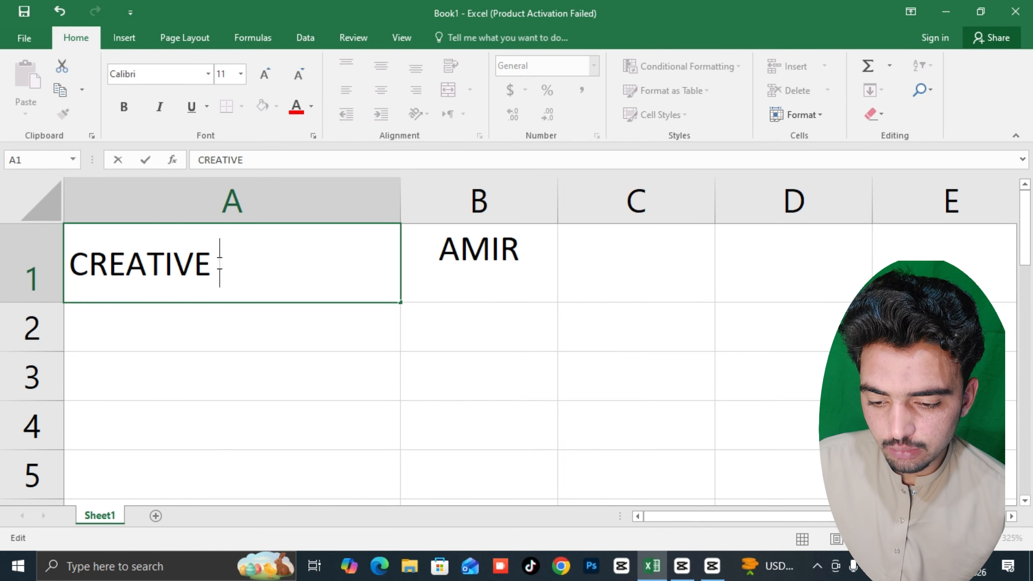
{"action": "left_click", "coordinate": [426, 367]}
{"action": "left_click", "coordinate": [339, 267]}
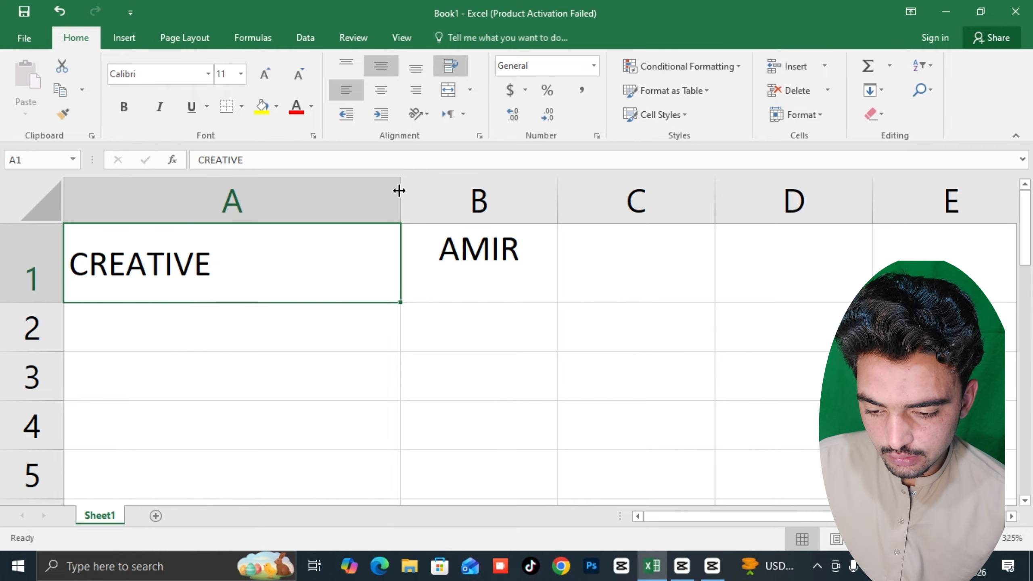
{"action": "left_click_drag", "start_coordinate": [400, 191], "coordinate": [228, 231]}
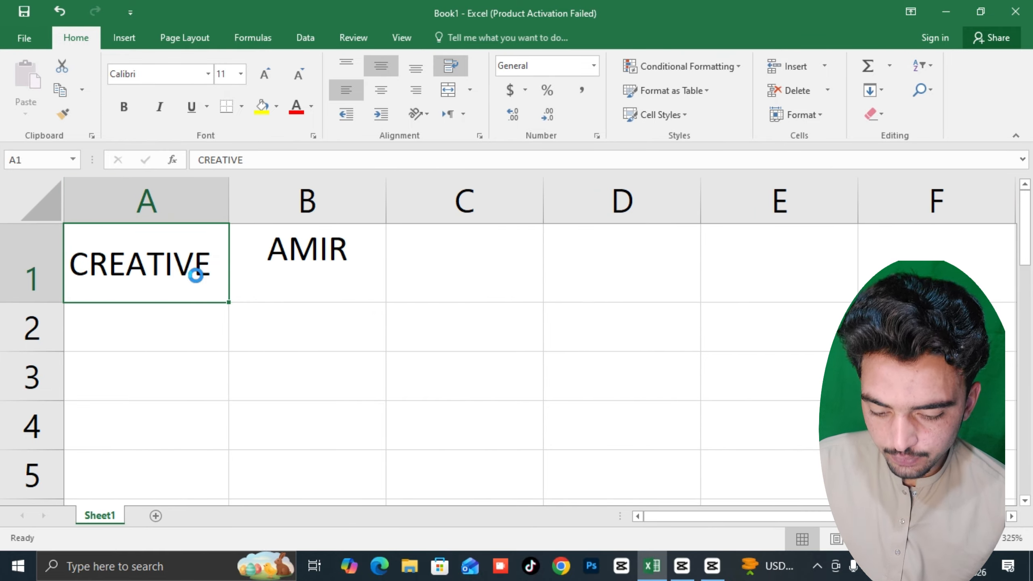
Step: Copy the CREATIVE cell A1 and paste it into cells B1 and C1
{"action": "key", "text": "ctrl+c"}
{"action": "left_click", "coordinate": [296, 275]}
{"action": "key", "text": "ctrl+v"}
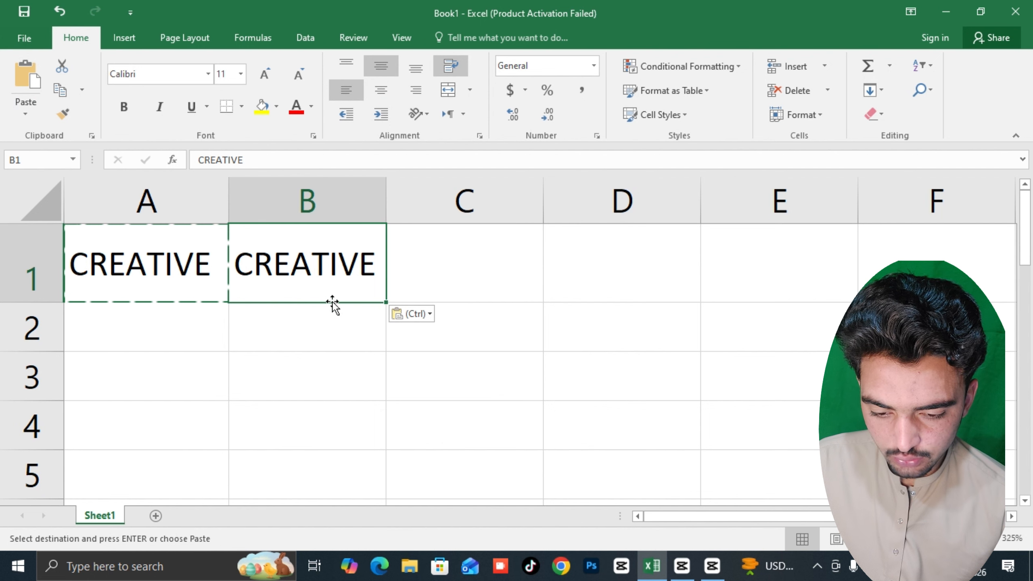
{"action": "left_click", "coordinate": [424, 274]}
{"action": "key", "text": "ctrl+v"}
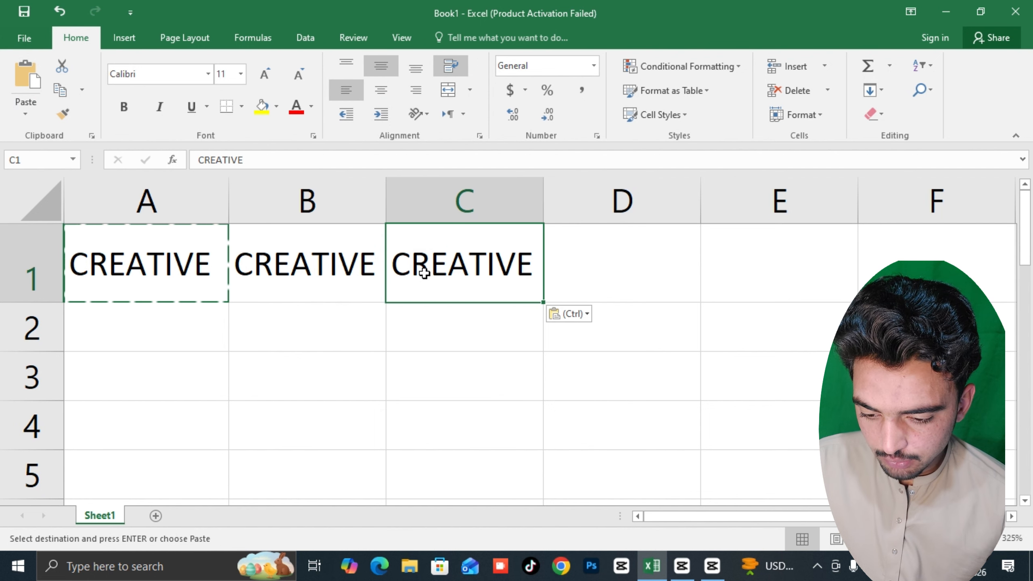
Step: Paste the copied CREATIVE cell into A3, B3 and C3, and end the copy mode
{"action": "left_click", "coordinate": [176, 378]}
{"action": "key", "text": "ctrl+v"}
{"action": "left_click", "coordinate": [281, 381]}
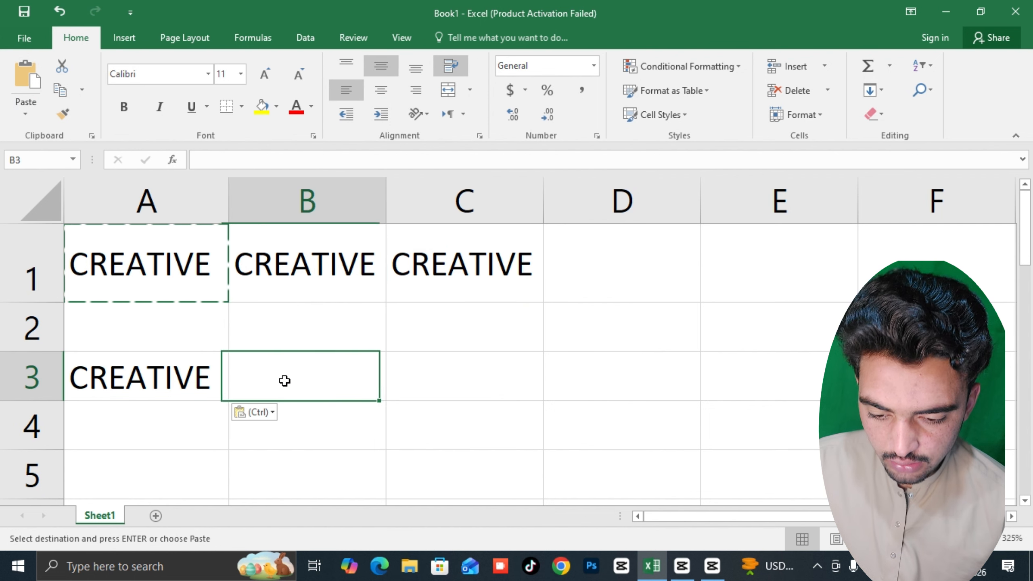
{"action": "key", "text": "ctrl+v"}
{"action": "left_click", "coordinate": [442, 371]}
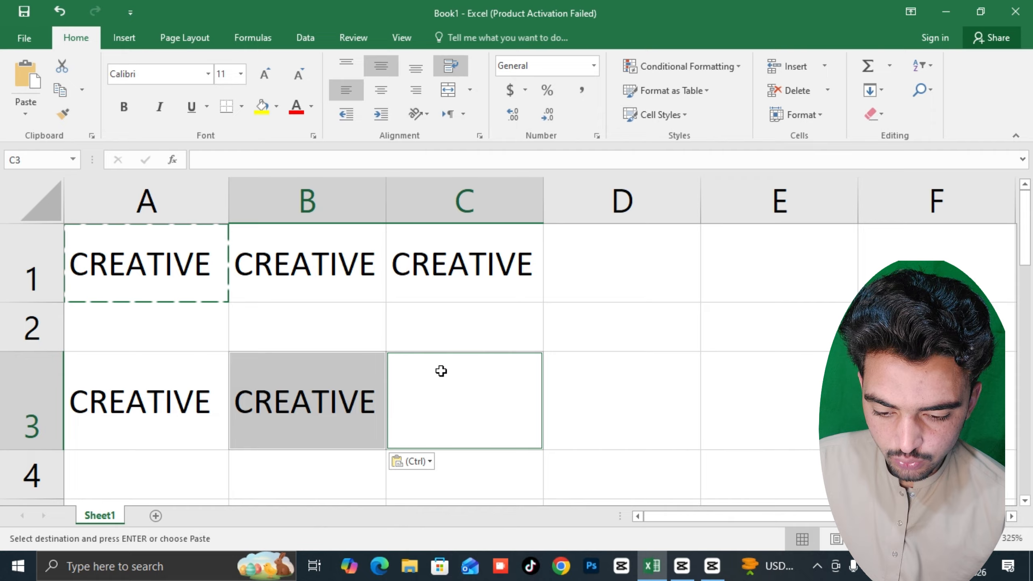
{"action": "left_click", "coordinate": [457, 388]}
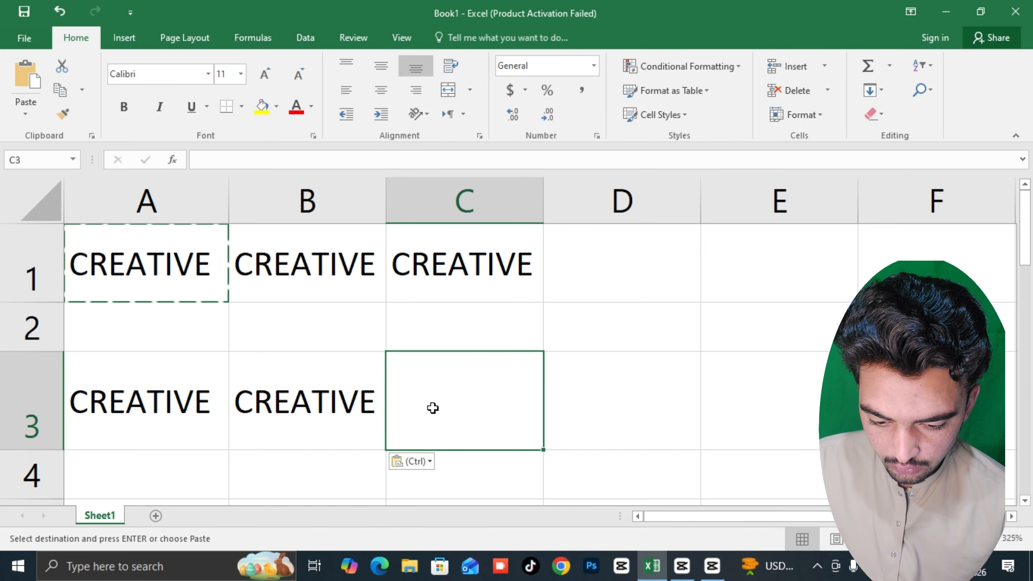
{"action": "key", "text": "ctrl+v"}
{"action": "left_click", "coordinate": [632, 366]}
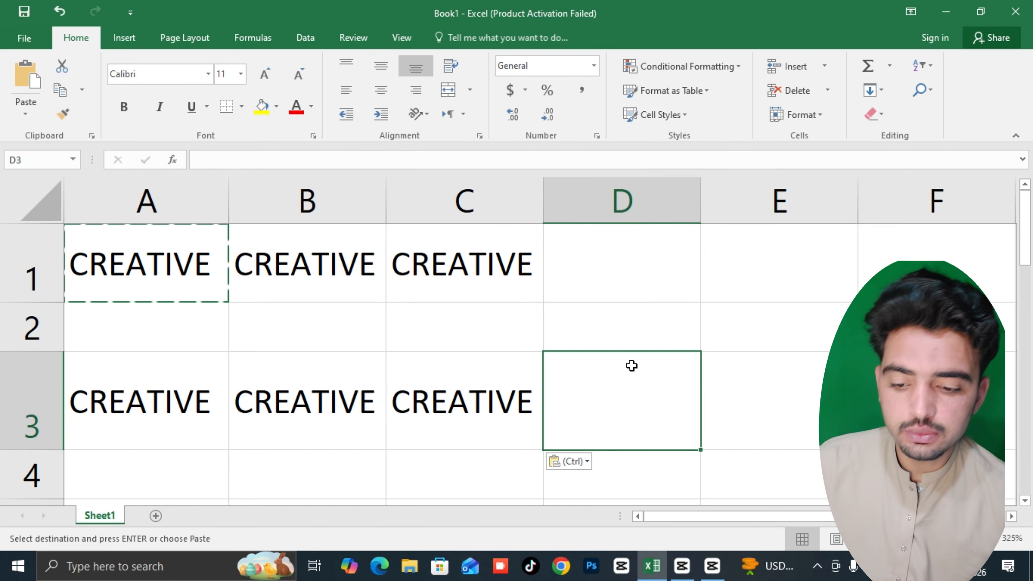
{"action": "key", "text": "Escape"}
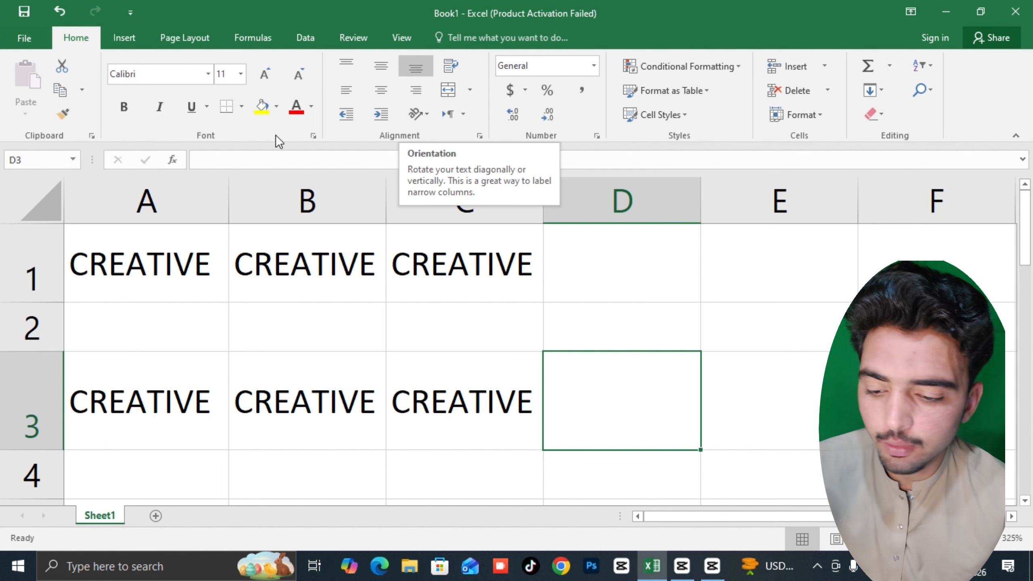
Step: Angle the CREATIVE text in cell A1 counterclockwise and widen column A until the rotated word fits inside the cell
{"action": "left_click", "coordinate": [196, 276]}
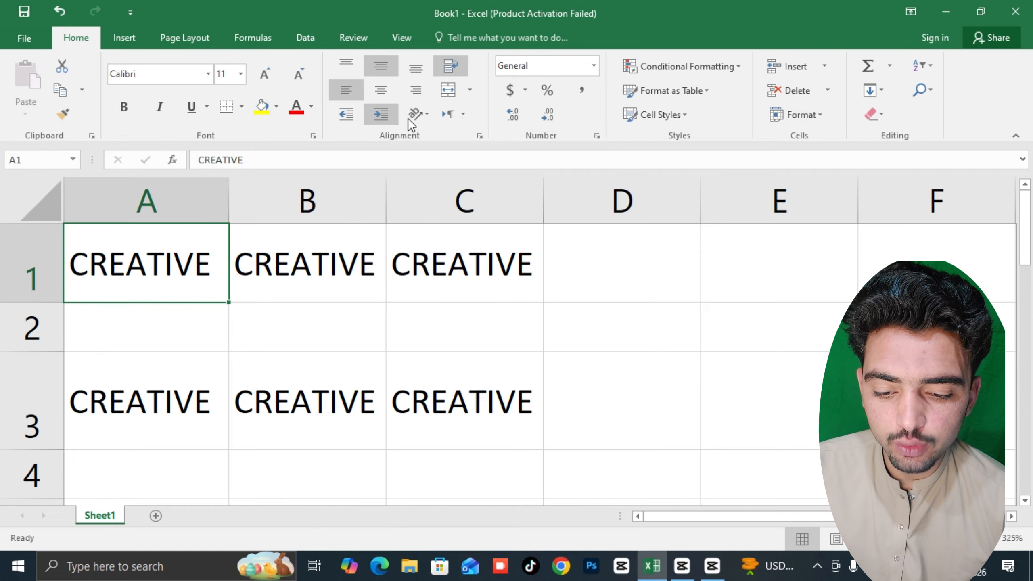
{"action": "left_click", "coordinate": [423, 117]}
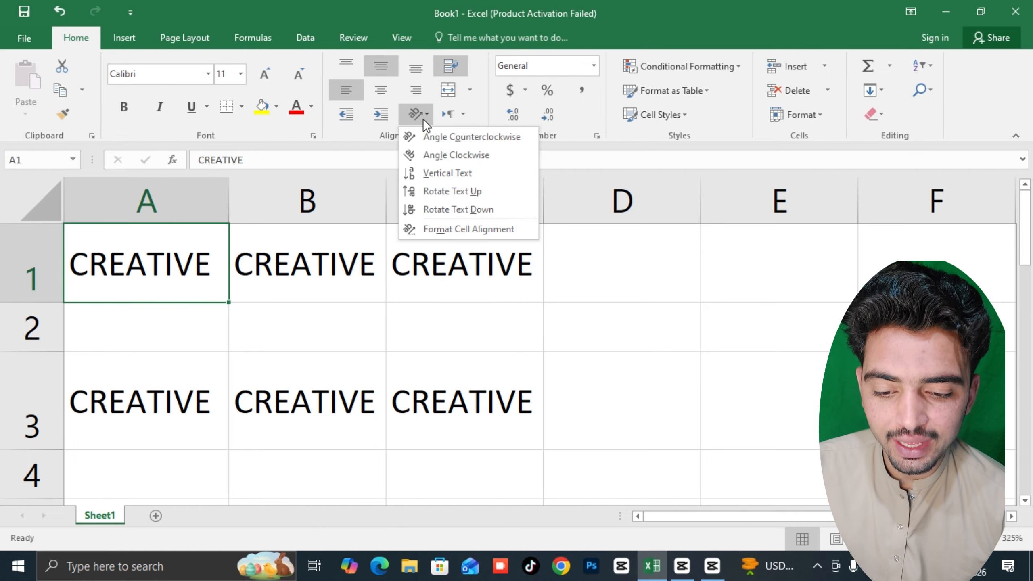
{"action": "left_click", "coordinate": [440, 139]}
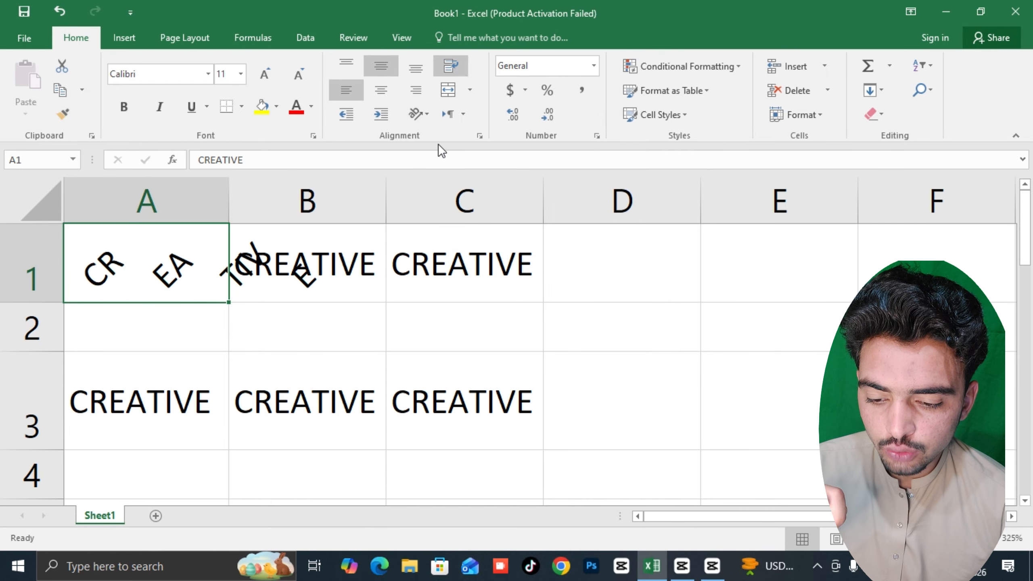
{"action": "scroll", "coordinate": [306, 349], "scroll_direction": "down", "scroll_amount": 1}
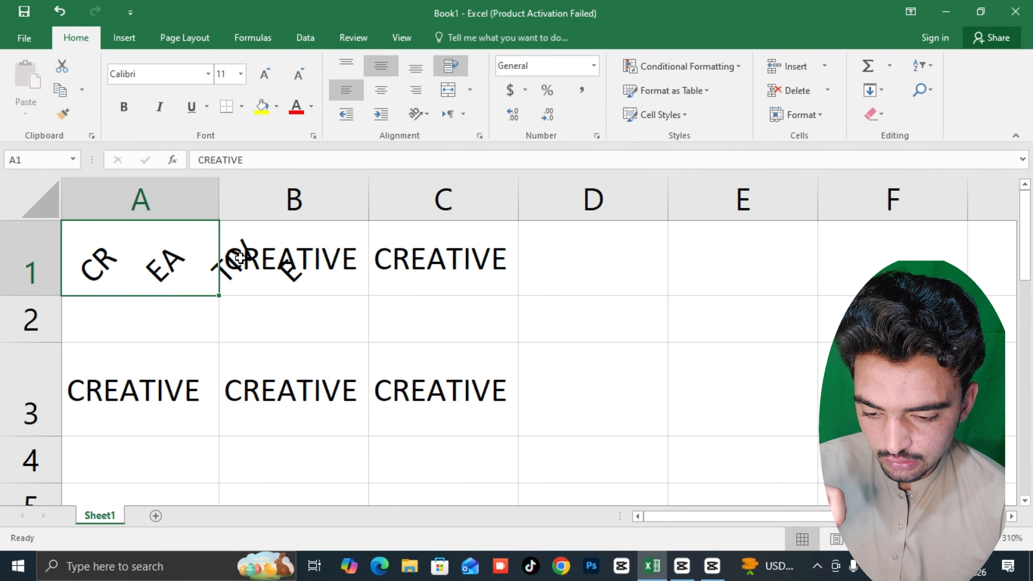
{"action": "double_click", "coordinate": [219, 199]}
{"action": "left_click", "coordinate": [313, 362]}
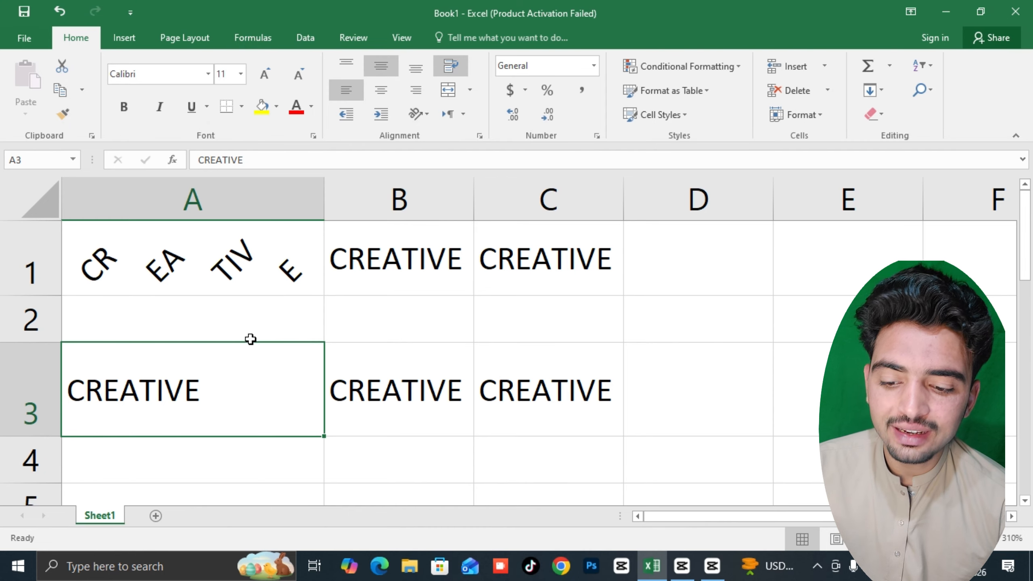
{"action": "left_click", "coordinate": [177, 270]}
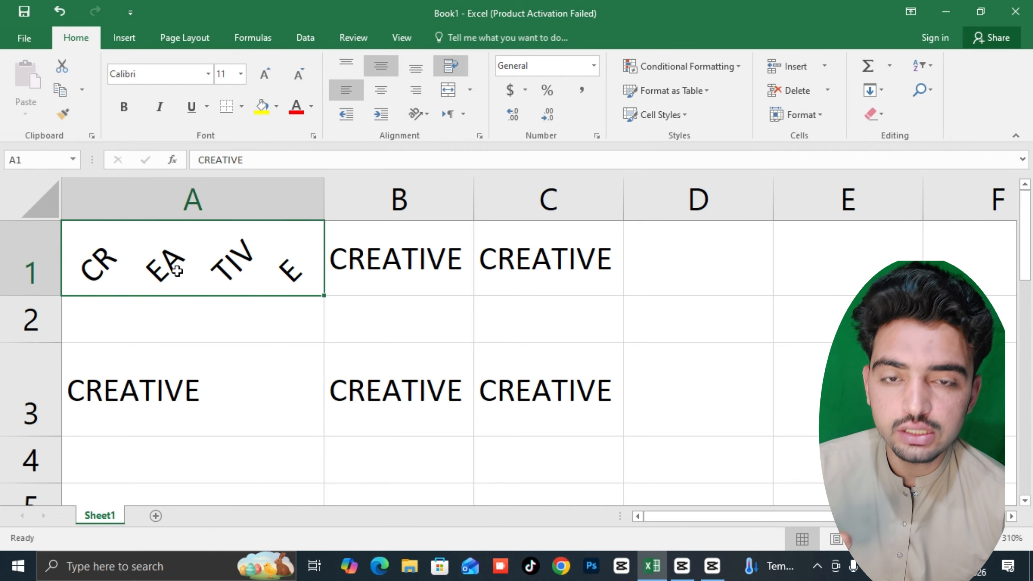
Step: Angle the CREATIVE text in cell B1 clockwise and widen column B until the rotated word fits inside the cell
{"action": "left_click", "coordinate": [339, 273]}
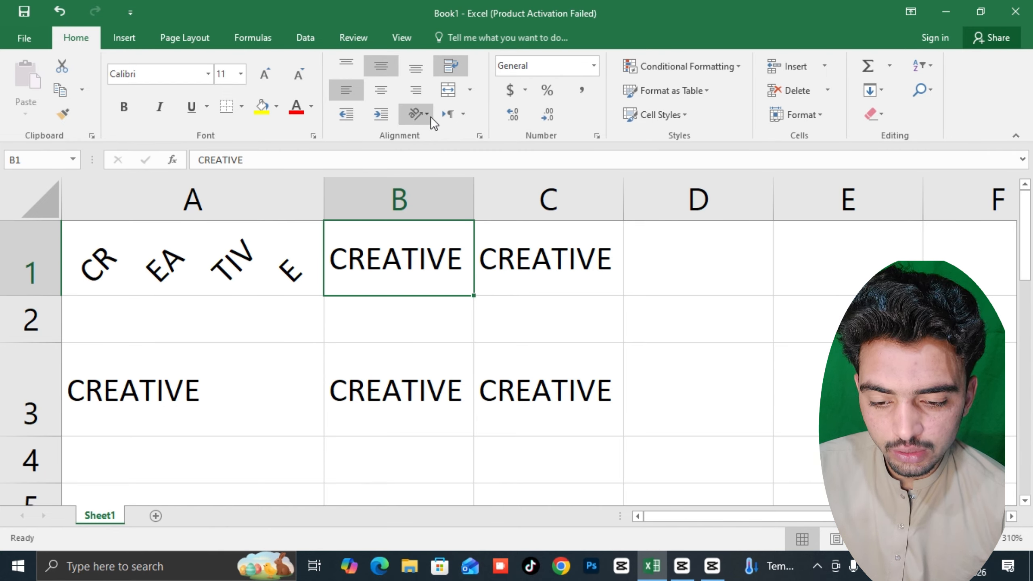
{"action": "left_click", "coordinate": [427, 115]}
{"action": "left_click", "coordinate": [446, 157]}
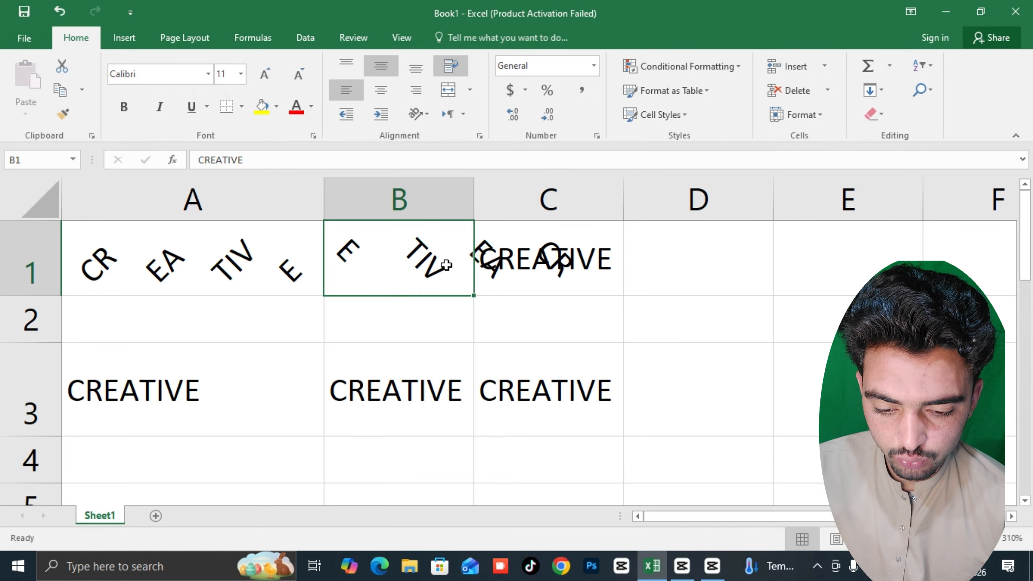
{"action": "left_click_drag", "start_coordinate": [473, 203], "coordinate": [601, 203]}
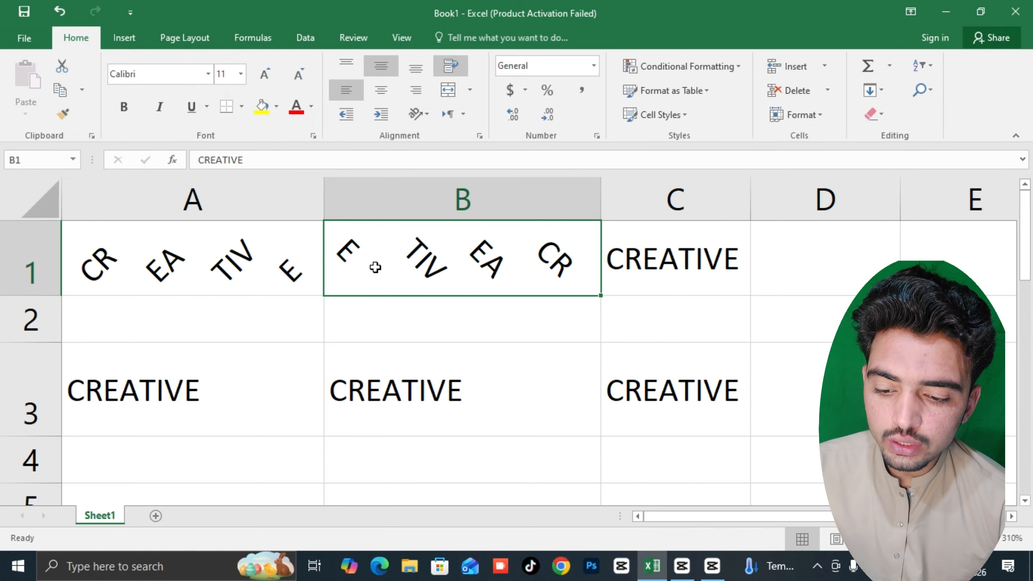
{"action": "left_click", "coordinate": [247, 270]}
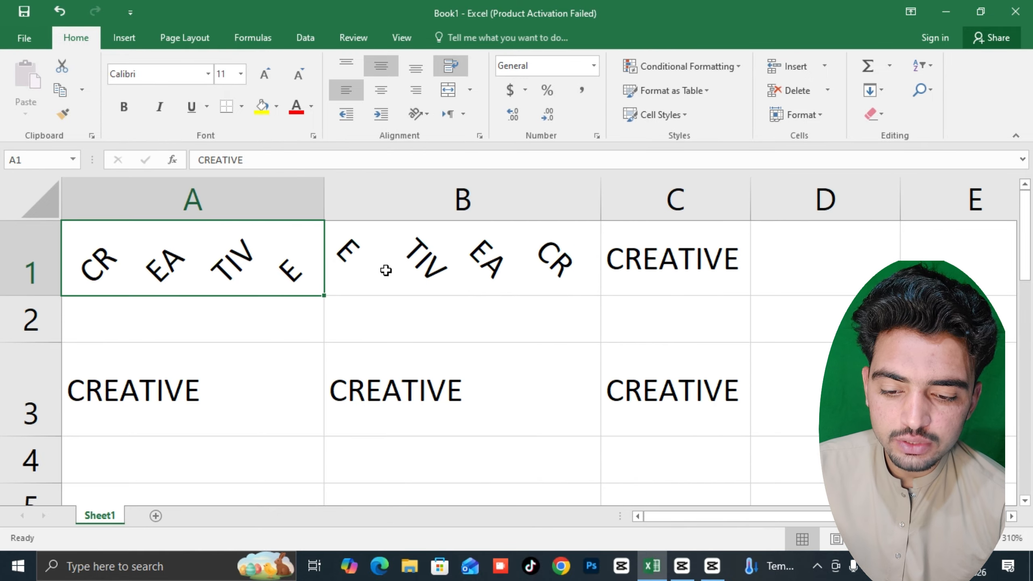
{"action": "left_click", "coordinate": [385, 271]}
Step: Set the text in cell A3 to the Vertical Text orientation
{"action": "left_click", "coordinate": [426, 117]}
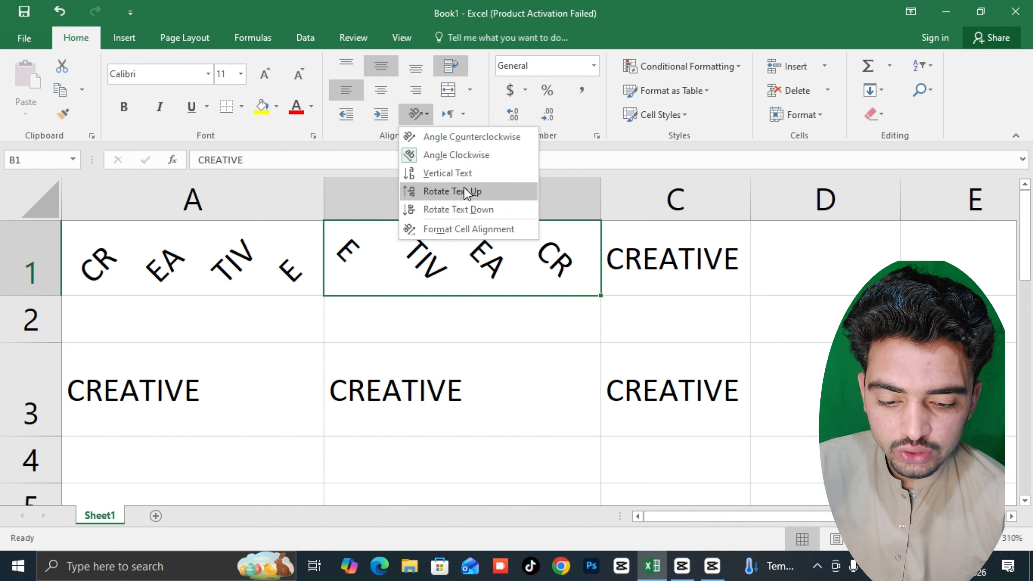
{"action": "left_click", "coordinate": [643, 230]}
{"action": "left_click", "coordinate": [202, 391]}
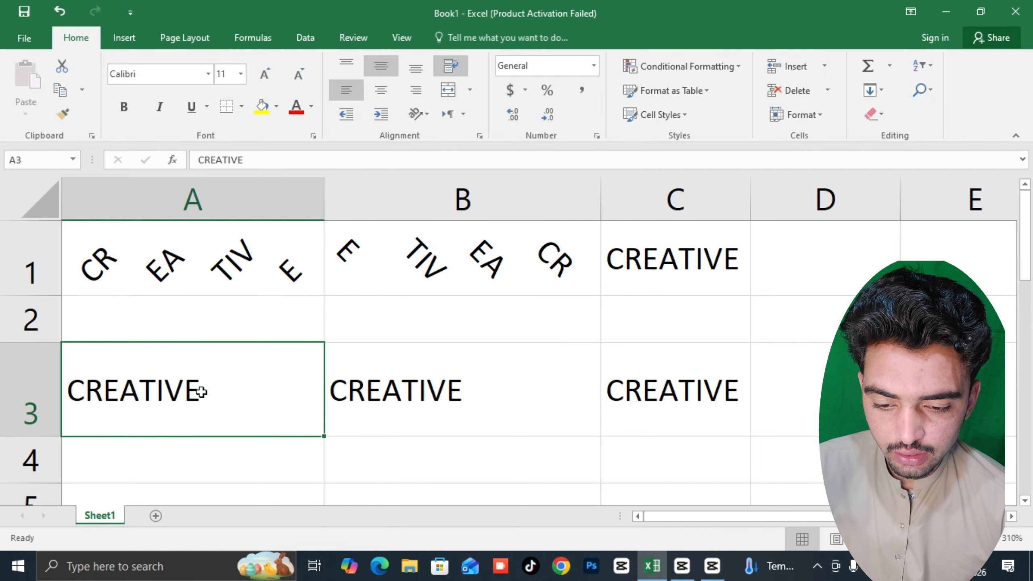
{"action": "left_click", "coordinate": [423, 115]}
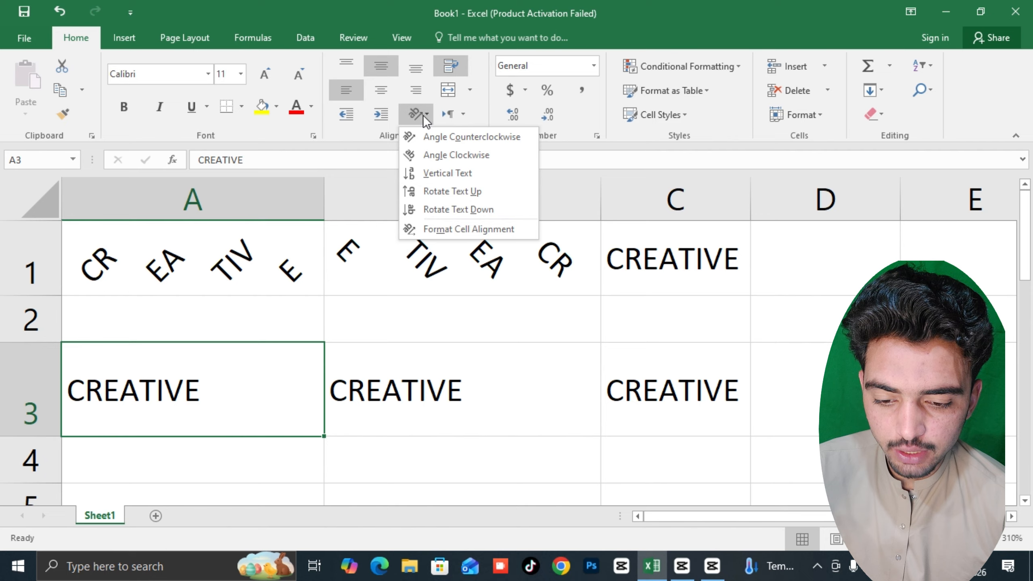
{"action": "left_click", "coordinate": [431, 174]}
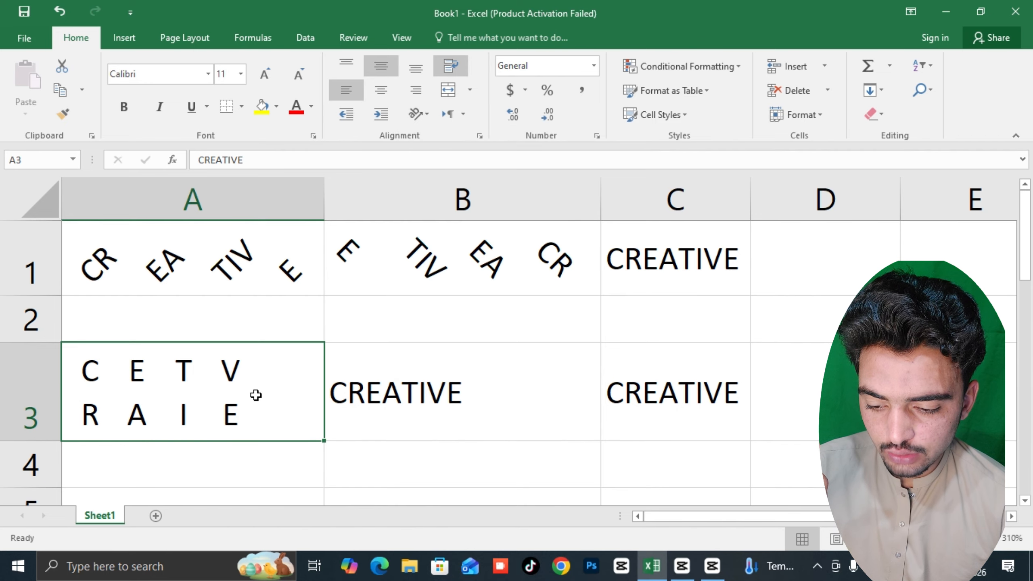
{"action": "scroll", "coordinate": [282, 395], "scroll_direction": "down", "scroll_amount": 2}
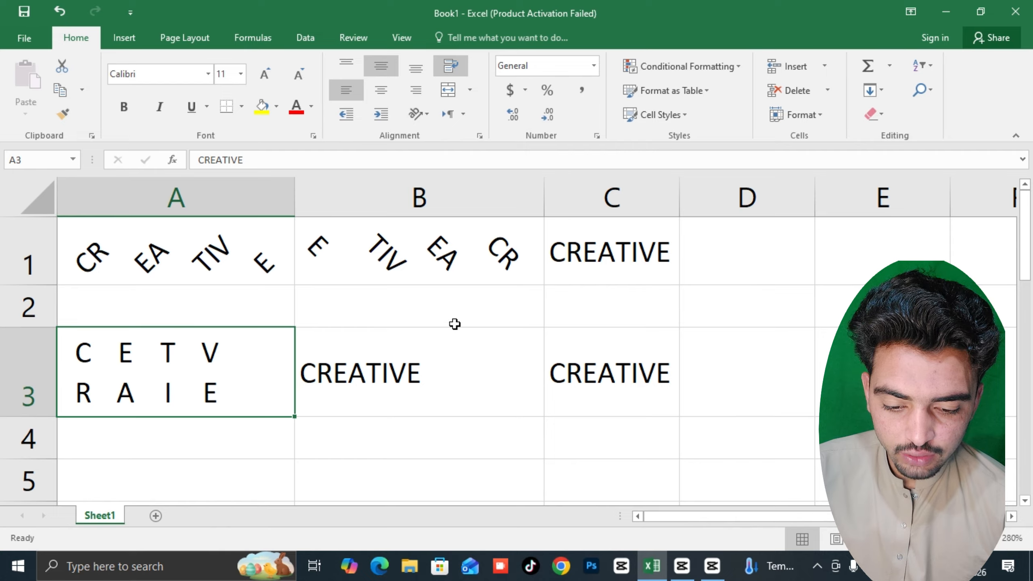
Step: Retype the letters EA in the middle of the word CREATIVE in cell A3
{"action": "double_click", "coordinate": [615, 262]}
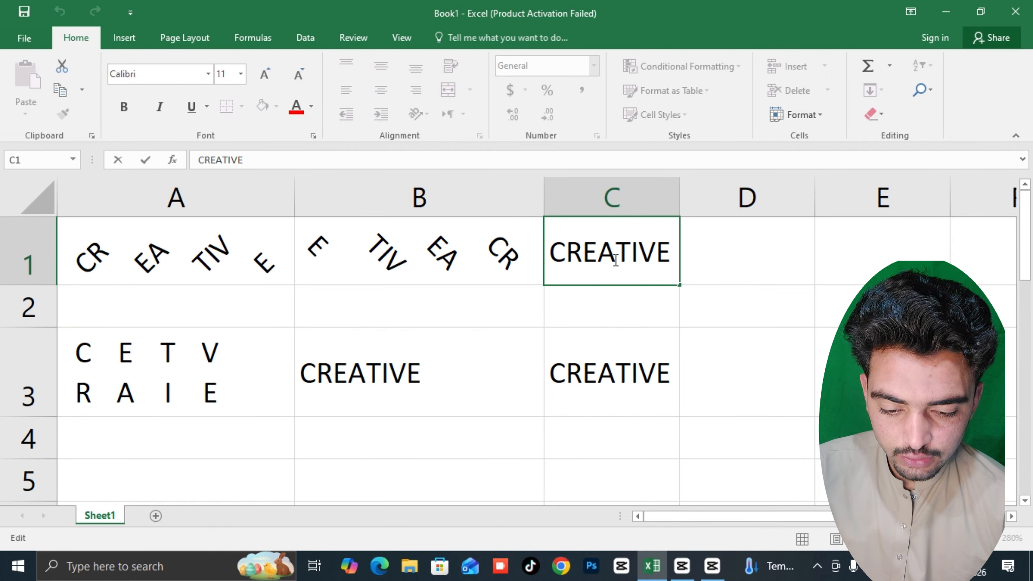
{"action": "left_click_drag", "start_coordinate": [616, 261], "coordinate": [583, 261]}
{"action": "left_click", "coordinate": [230, 361]}
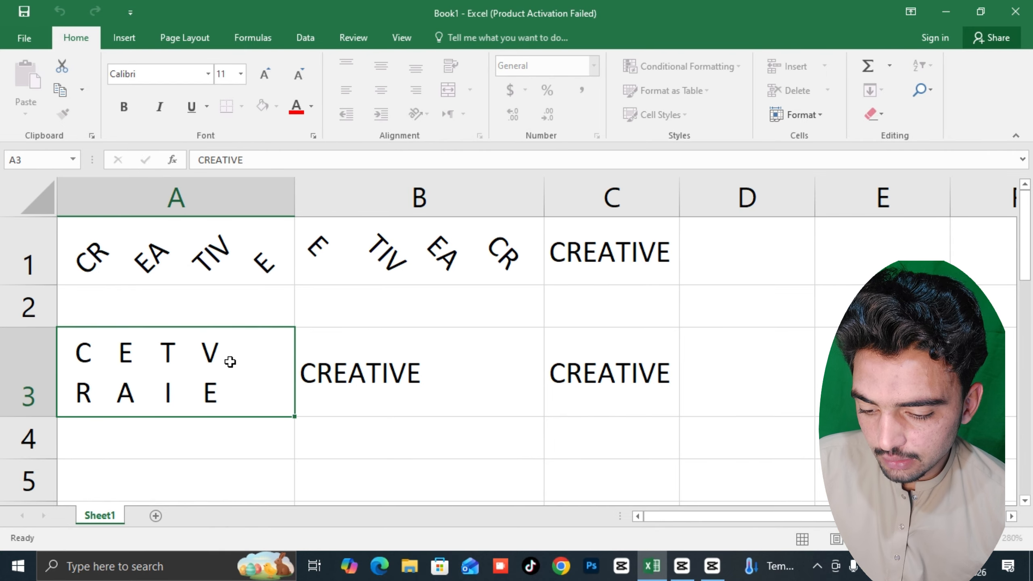
{"action": "double_click", "coordinate": [216, 366]}
{"action": "left_click_drag", "start_coordinate": [136, 371], "coordinate": [101, 372]}
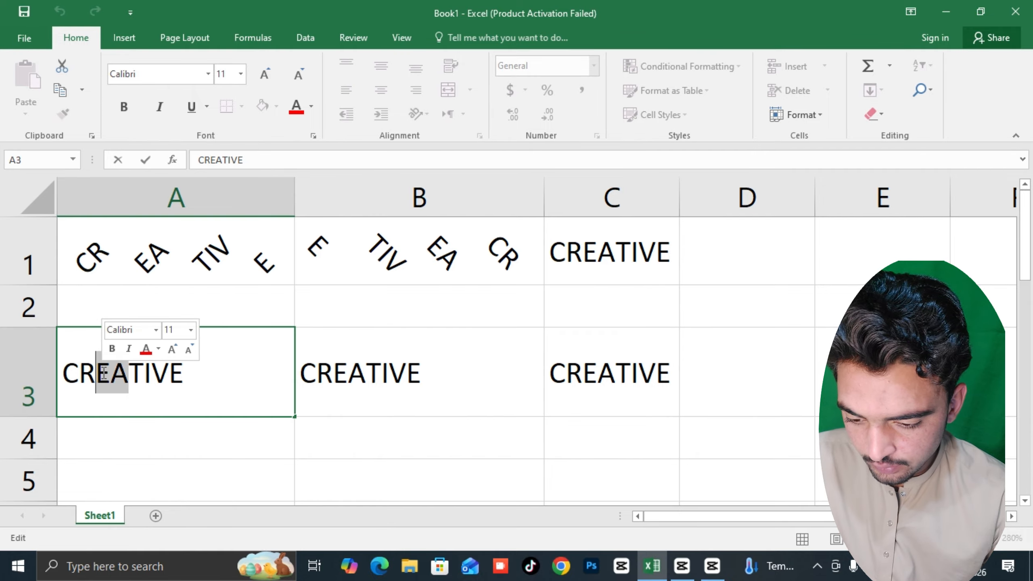
{"action": "type", "text": "ea"}
{"action": "key", "text": "BackSpace"}
{"action": "key", "text": "BackSpace"}
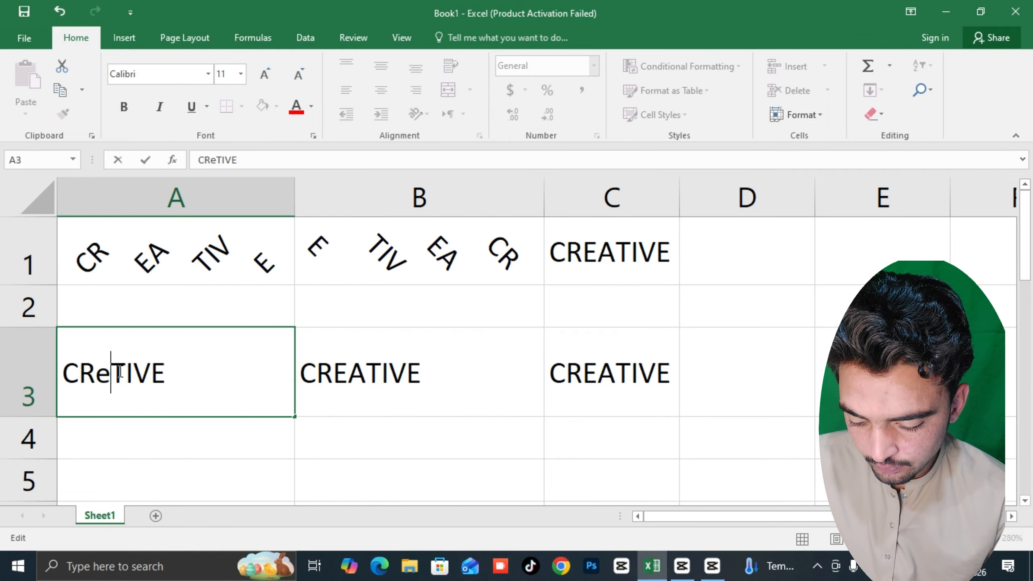
{"action": "type", "text": "EA"}
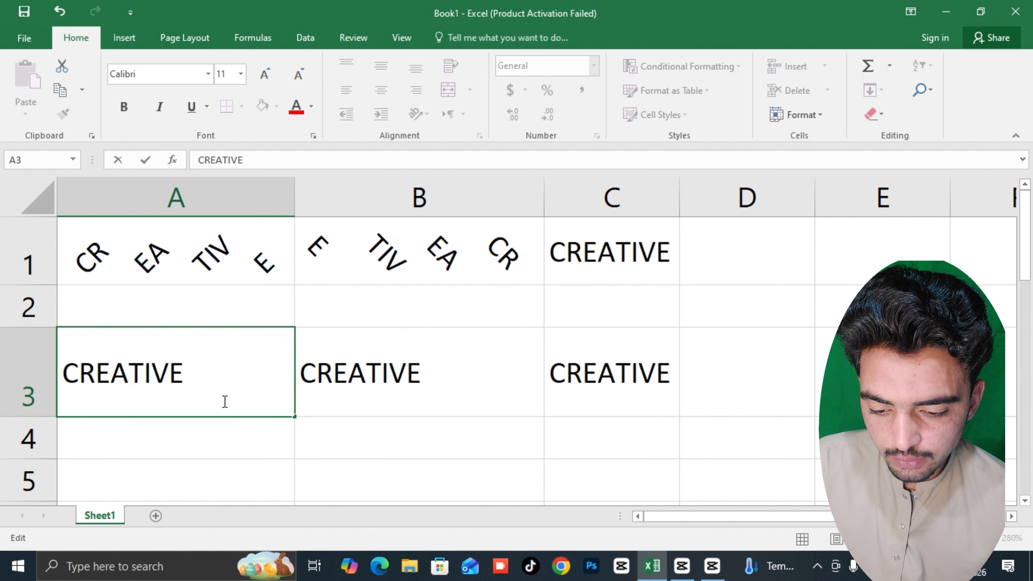
{"action": "left_click", "coordinate": [397, 410]}
{"action": "left_click", "coordinate": [203, 353]}
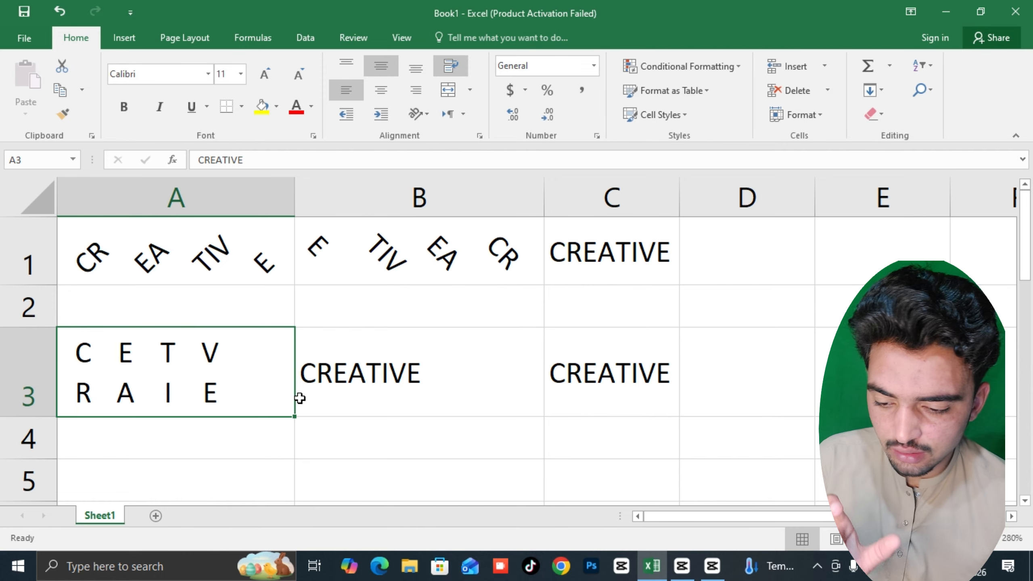
Step: Undo the retyping and the vertical orientation of the text in cell A3
{"action": "left_click", "coordinate": [323, 424]}
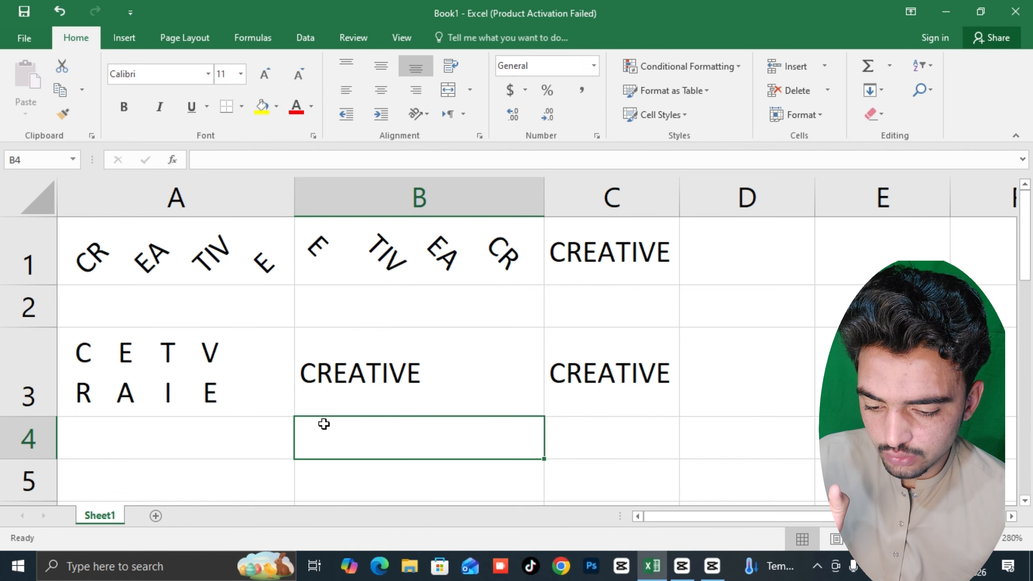
{"action": "left_click", "coordinate": [174, 398]}
{"action": "key", "text": "ctrl+z"}
{"action": "key", "text": "ctrl+z"}
{"action": "key", "text": "ctrl+z"}
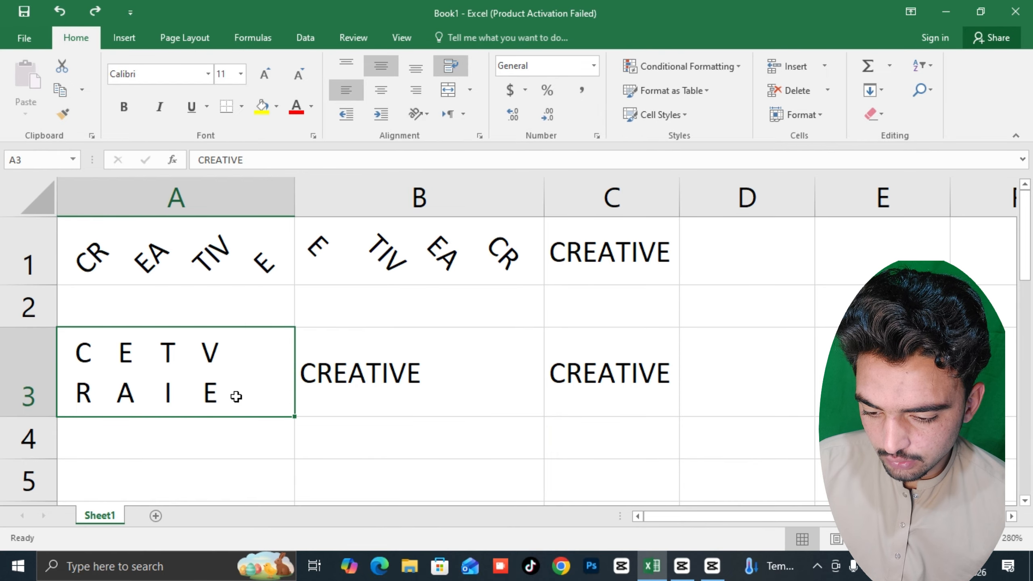
{"action": "scroll", "coordinate": [236, 397], "scroll_direction": "up", "scroll_amount": 2, "text": "ctrl"}
{"action": "key", "text": "ctrl+z"}
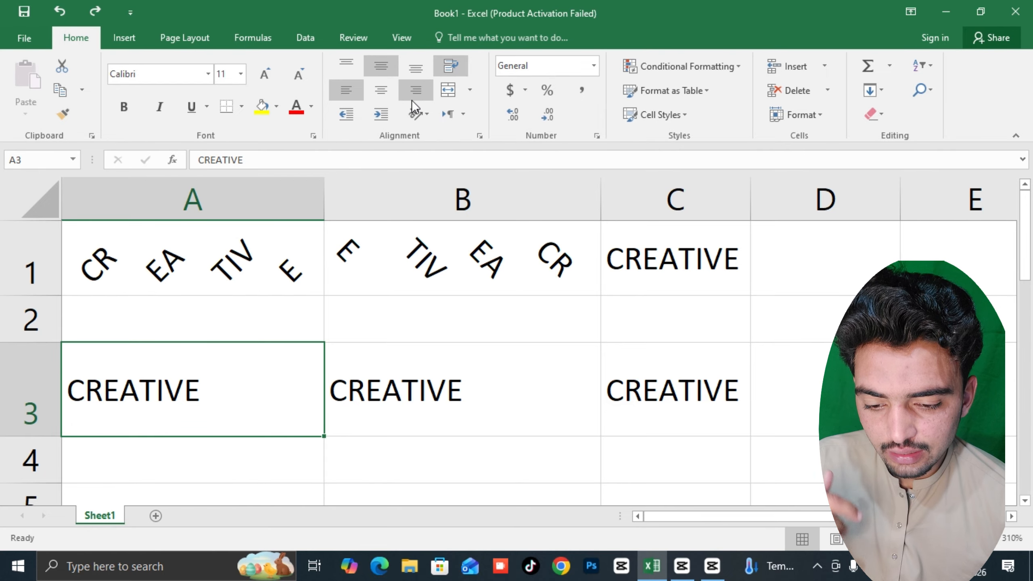
Step: Reapply the Vertical Text orientation to the word CREATIVE in cell A3 only
{"action": "left_click", "coordinate": [415, 110]}
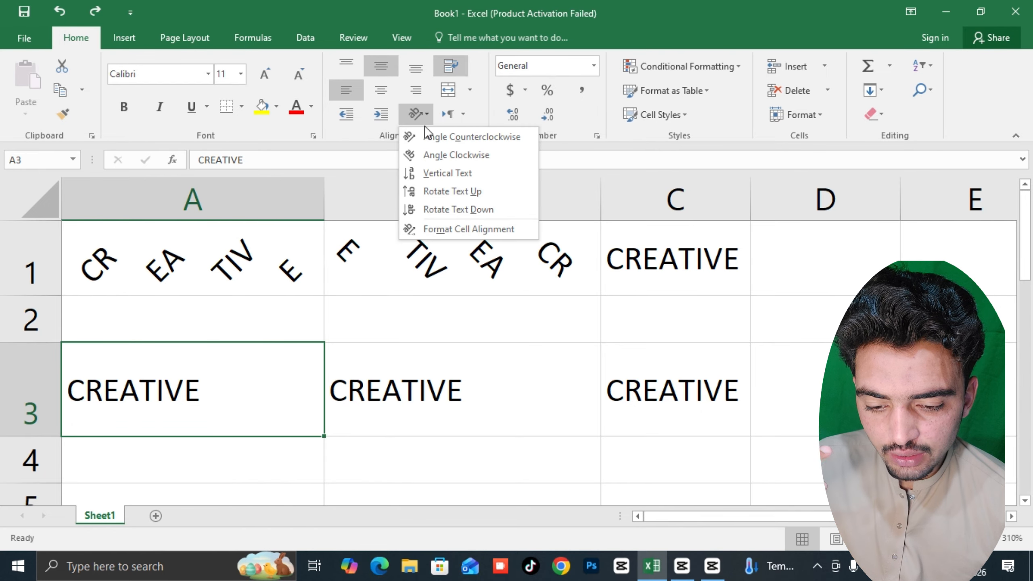
{"action": "left_click", "coordinate": [432, 173]}
{"action": "scroll", "coordinate": [318, 364], "scroll_direction": "down", "scroll_amount": 2}
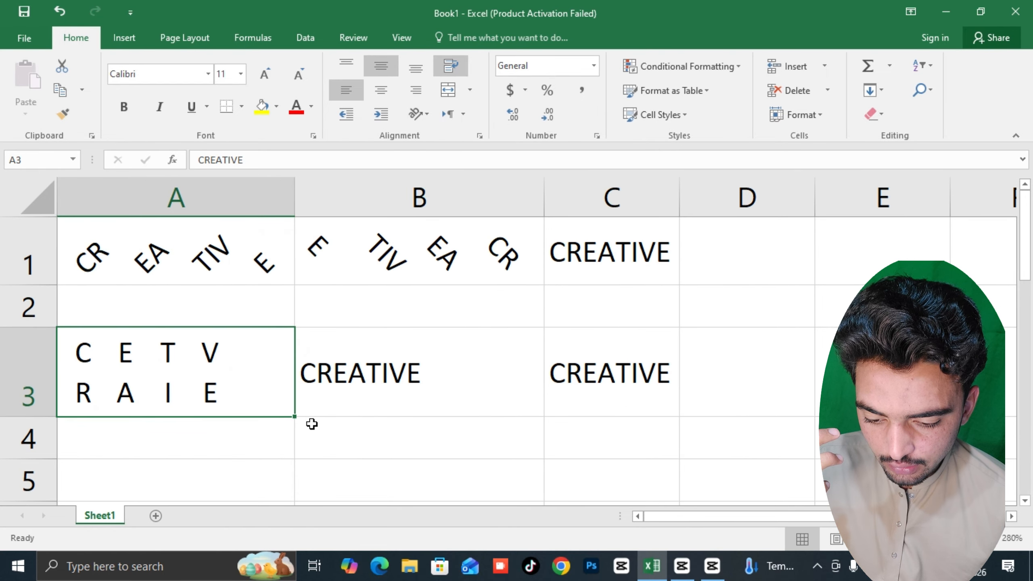
{"action": "left_click_drag", "start_coordinate": [296, 419], "coordinate": [514, 404]}
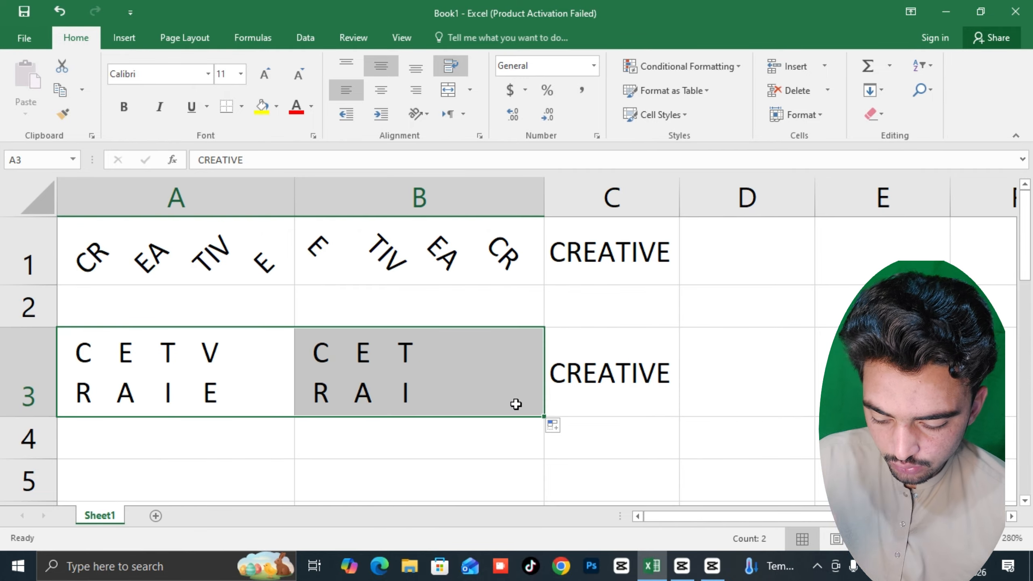
{"action": "key", "text": "ctrl+z"}
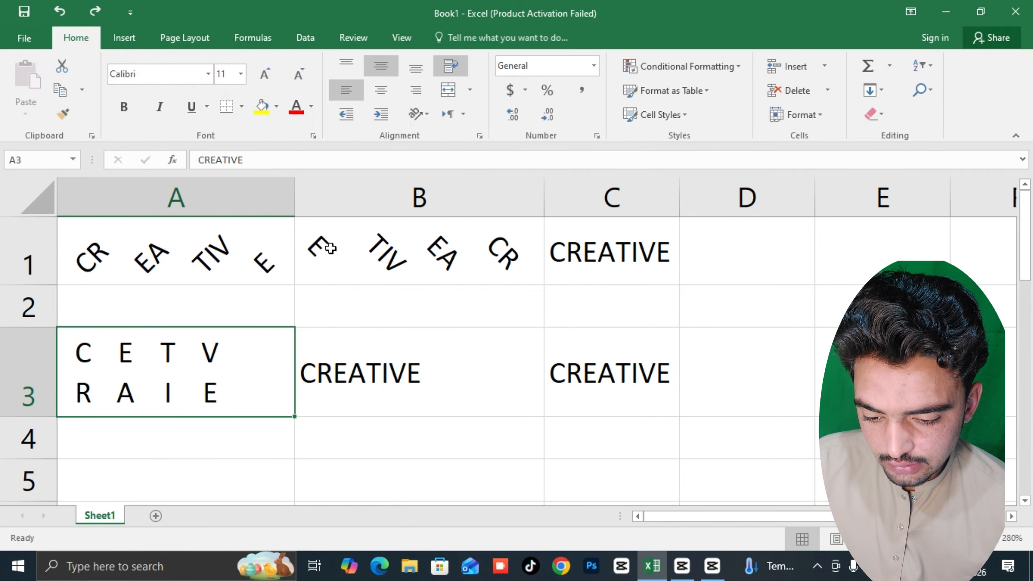
Step: Widen column A slightly and increase the height of row 3 until the letters in A3 stack in a single column
{"action": "left_click_drag", "start_coordinate": [292, 191], "coordinate": [317, 203]}
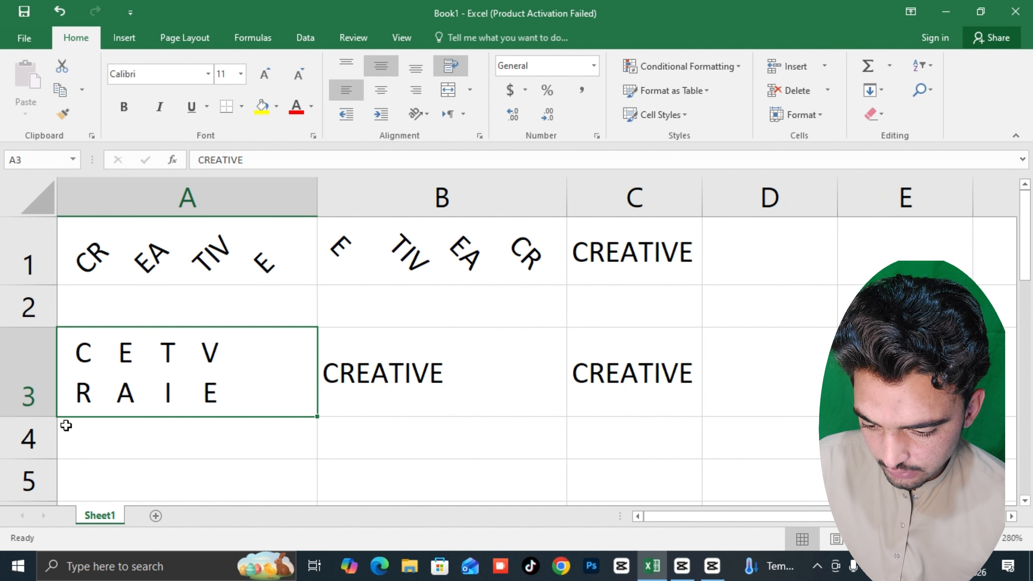
{"action": "left_click_drag", "start_coordinate": [53, 419], "coordinate": [181, 491]}
{"action": "scroll", "coordinate": [291, 402], "scroll_direction": "down", "scroll_amount": 5}
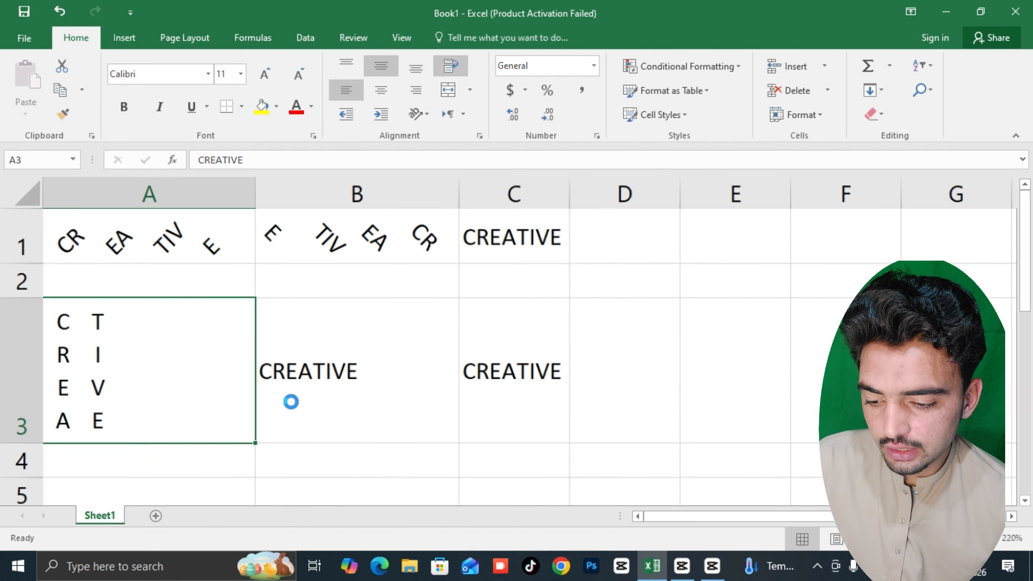
{"action": "left_click_drag", "start_coordinate": [31, 381], "coordinate": [95, 511]}
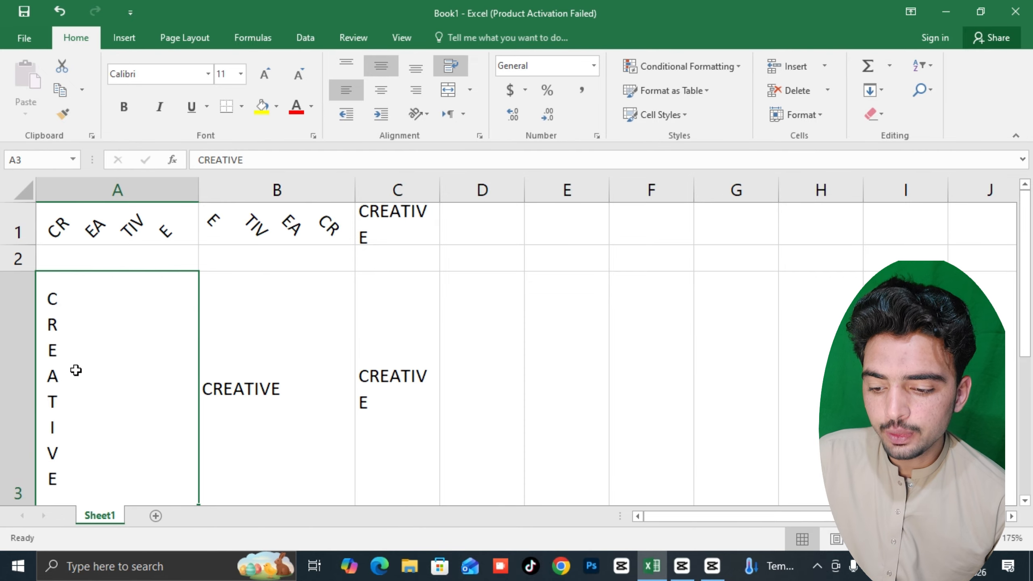
Step: Center the vertical text horizontally in cell A3, and select cell B3
{"action": "scroll", "coordinate": [77, 370], "scroll_direction": "up", "scroll_amount": 4}
{"action": "scroll", "coordinate": [80, 372], "scroll_direction": "up", "scroll_amount": 1}
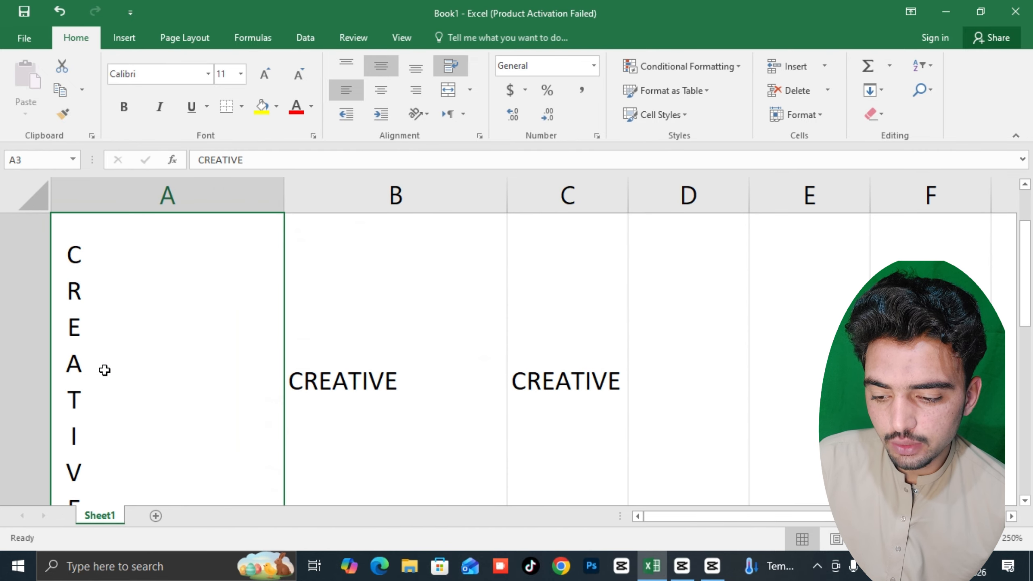
{"action": "scroll", "coordinate": [136, 396], "scroll_direction": "down", "scroll_amount": 2}
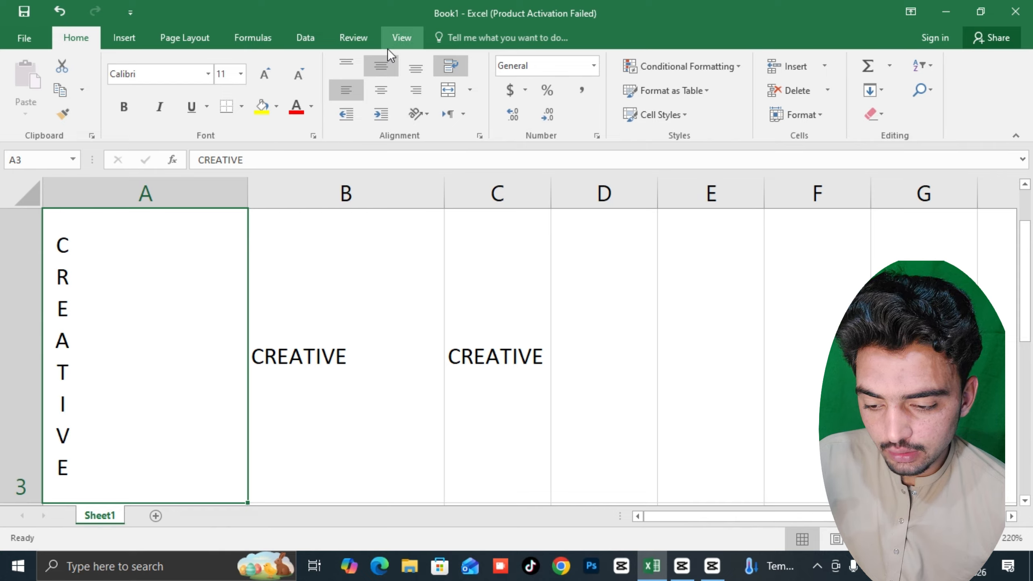
{"action": "left_click", "coordinate": [381, 89]}
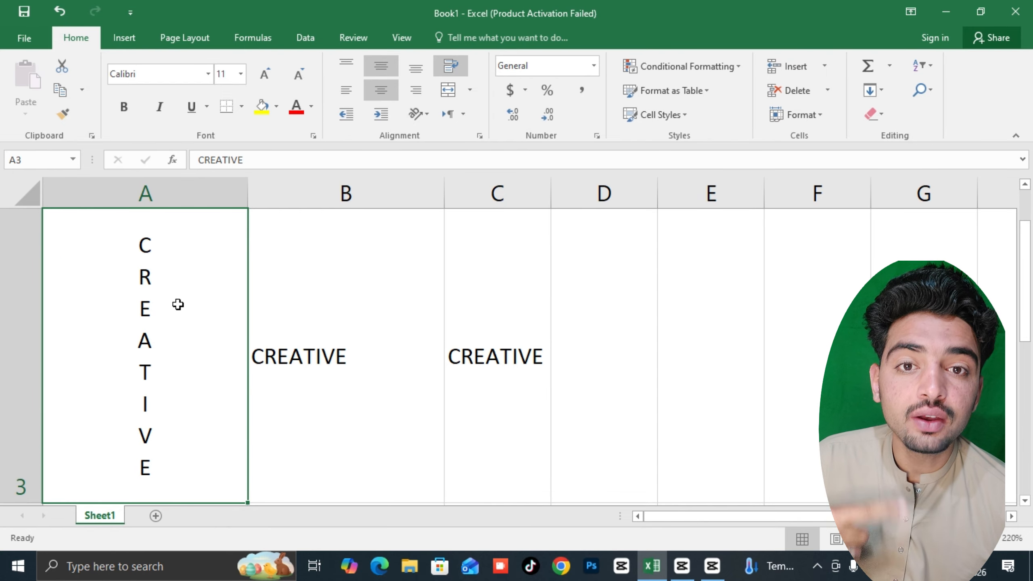
{"action": "left_click", "coordinate": [326, 373]}
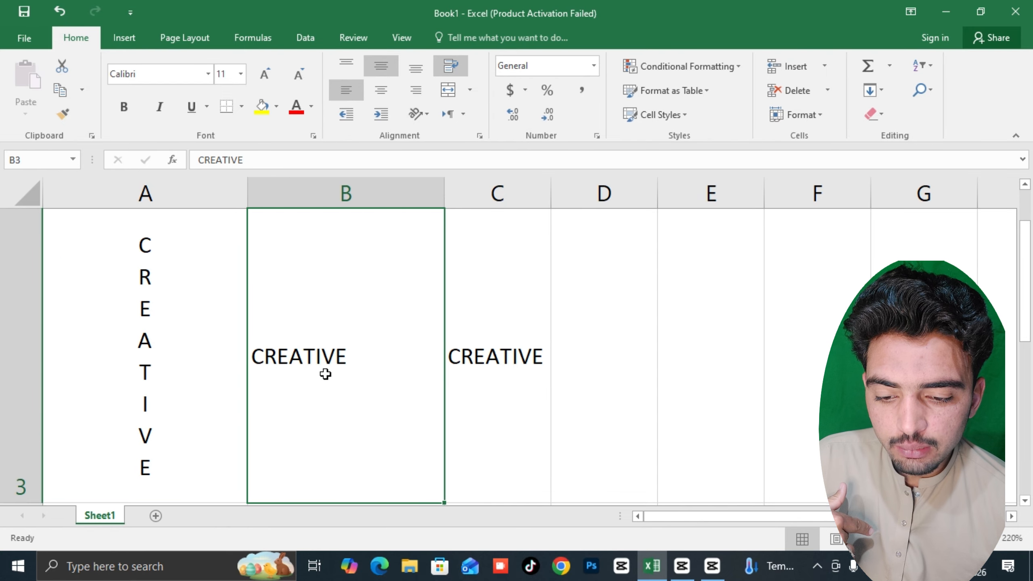
Step: Apply the Rotate Text Up orientation to the word CREATIVE in cell B3
{"action": "left_click", "coordinate": [419, 114]}
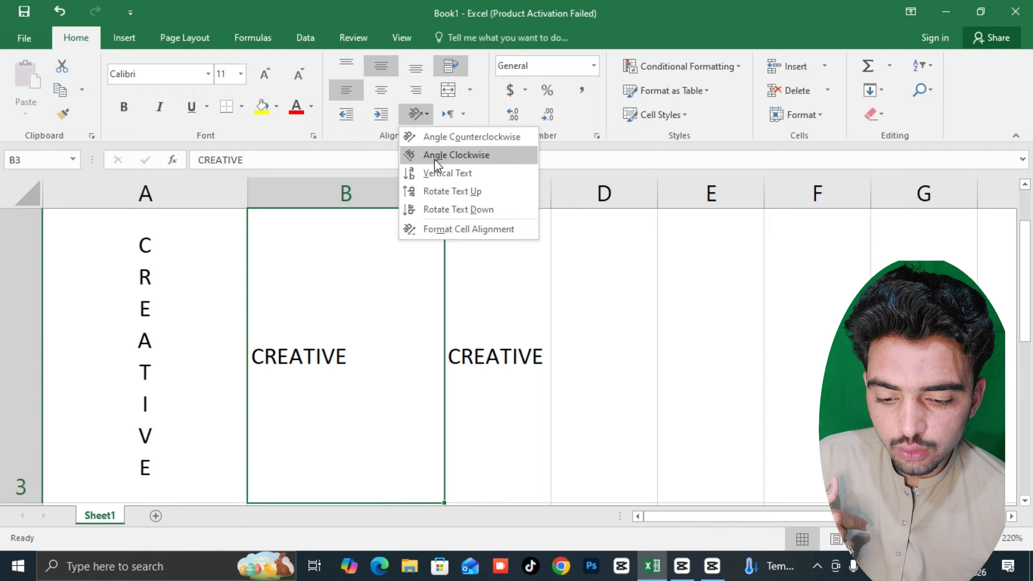
{"action": "left_click", "coordinate": [438, 188]}
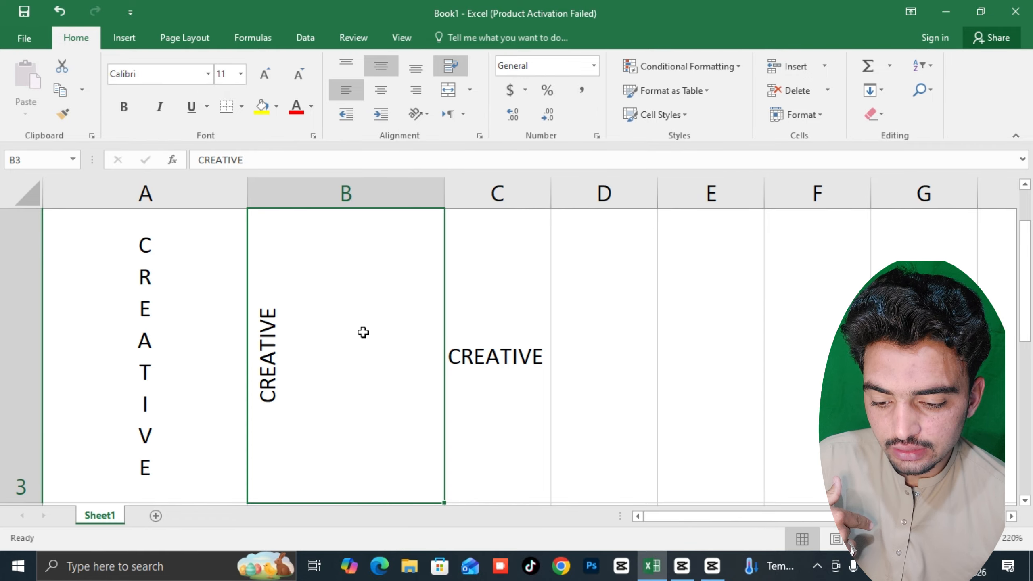
{"action": "scroll", "coordinate": [363, 332], "scroll_direction": "up", "scroll_amount": 2, "text": "ctrl"}
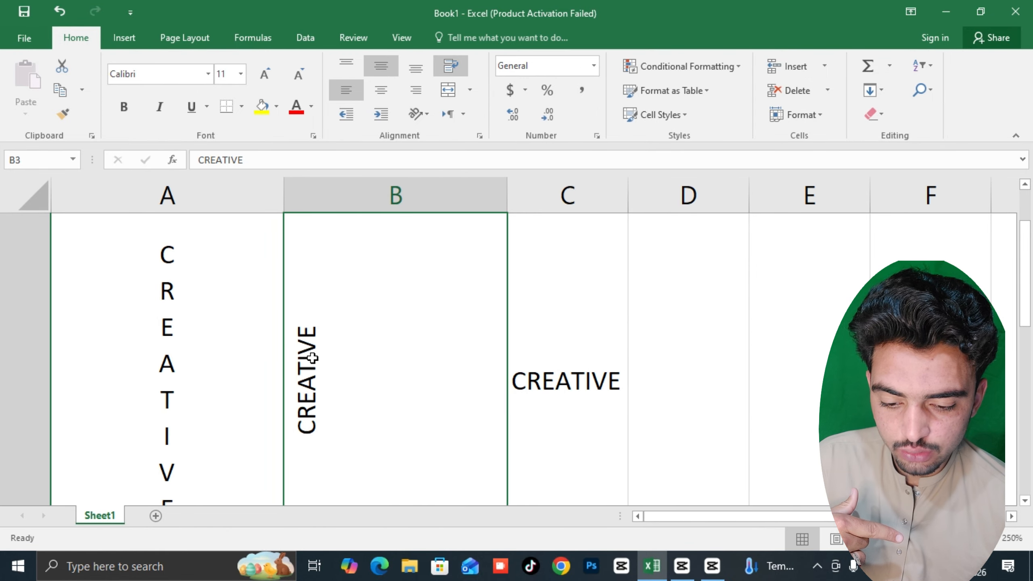
Step: Apply the Rotate Text Down orientation to the word CREATIVE in cell C3, and select B3 for comparison
{"action": "left_click", "coordinate": [520, 399]}
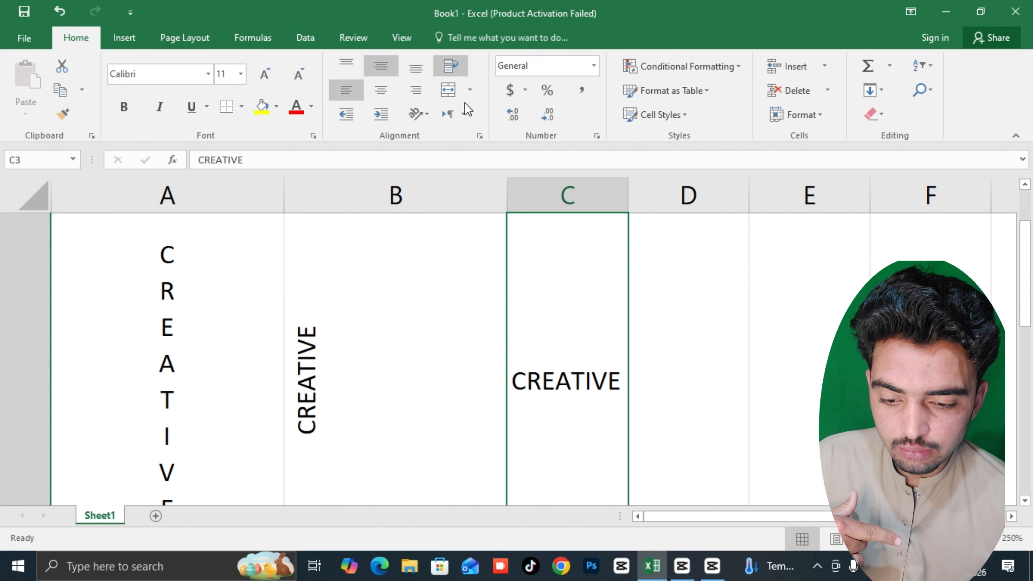
{"action": "left_click", "coordinate": [426, 114]}
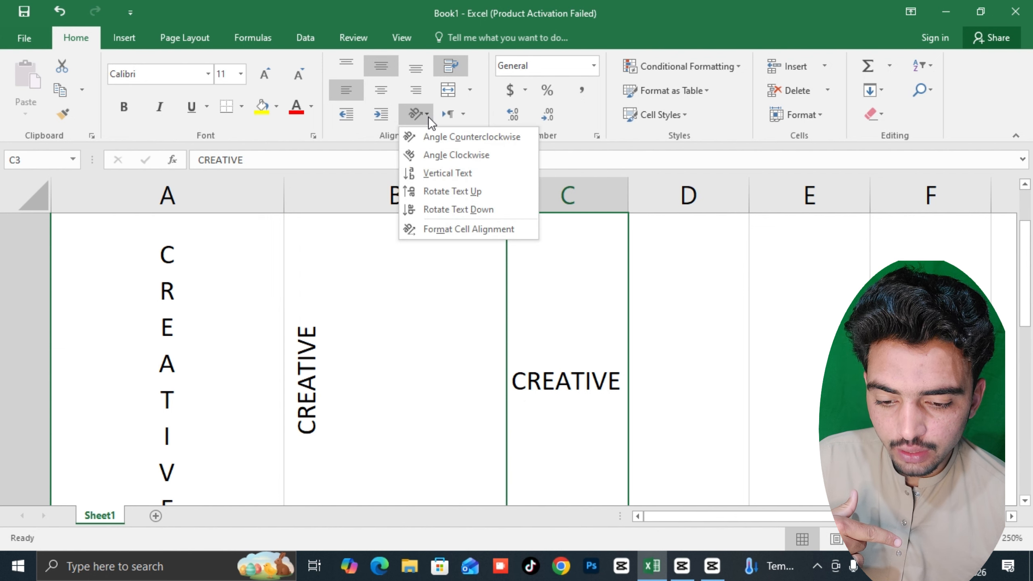
{"action": "left_click", "coordinate": [445, 210]}
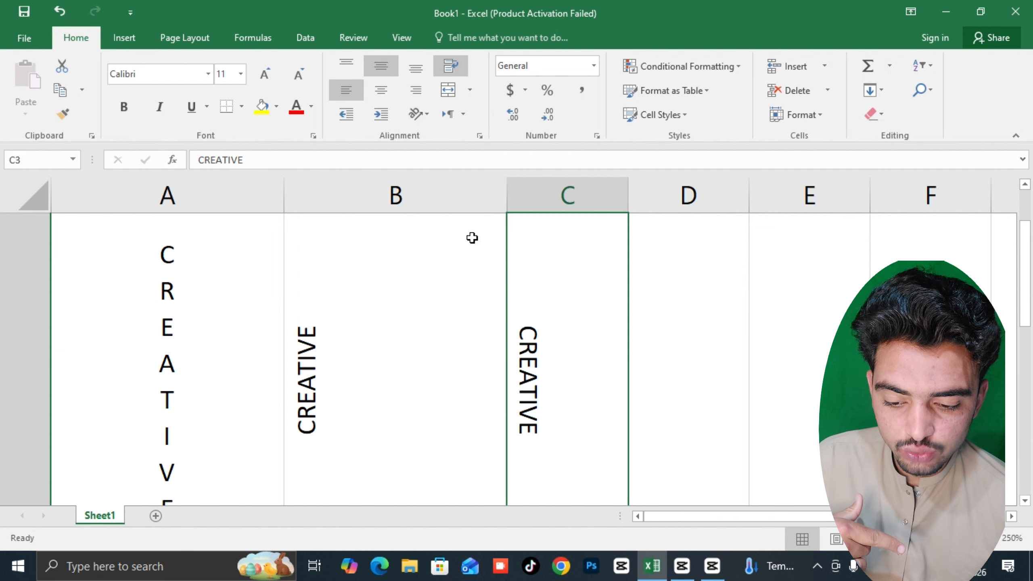
{"action": "left_click", "coordinate": [299, 350]}
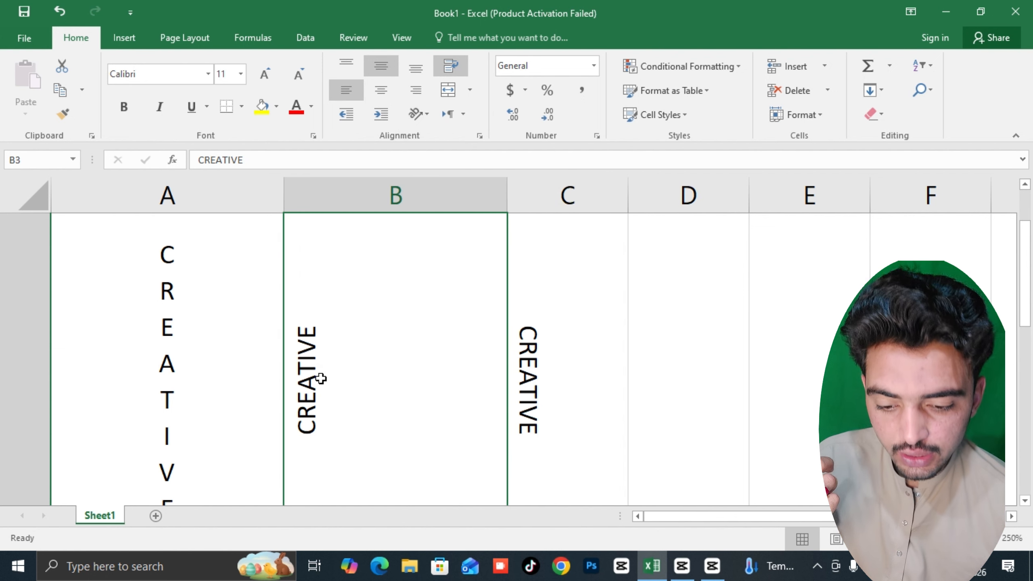
Step: Open the full cell alignment settings for cell C3 and move the dialog clear of its text
{"action": "left_click", "coordinate": [553, 349]}
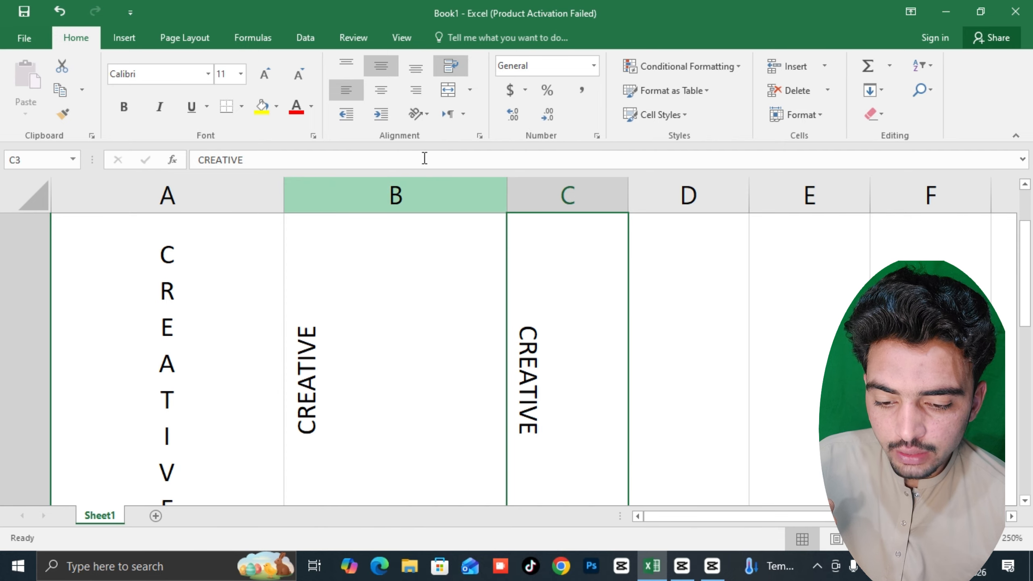
{"action": "left_click", "coordinate": [417, 113]}
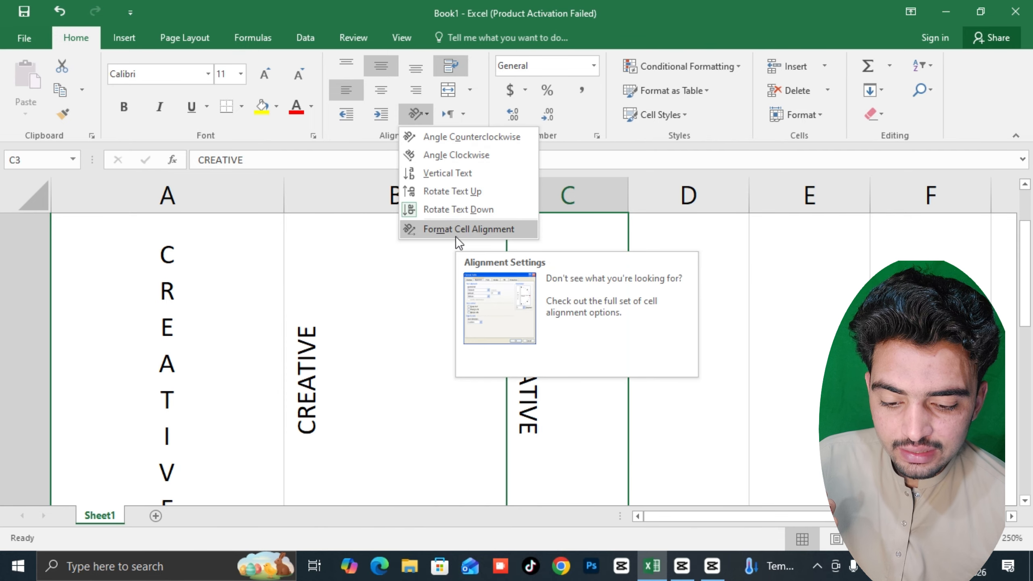
{"action": "left_click", "coordinate": [456, 236]}
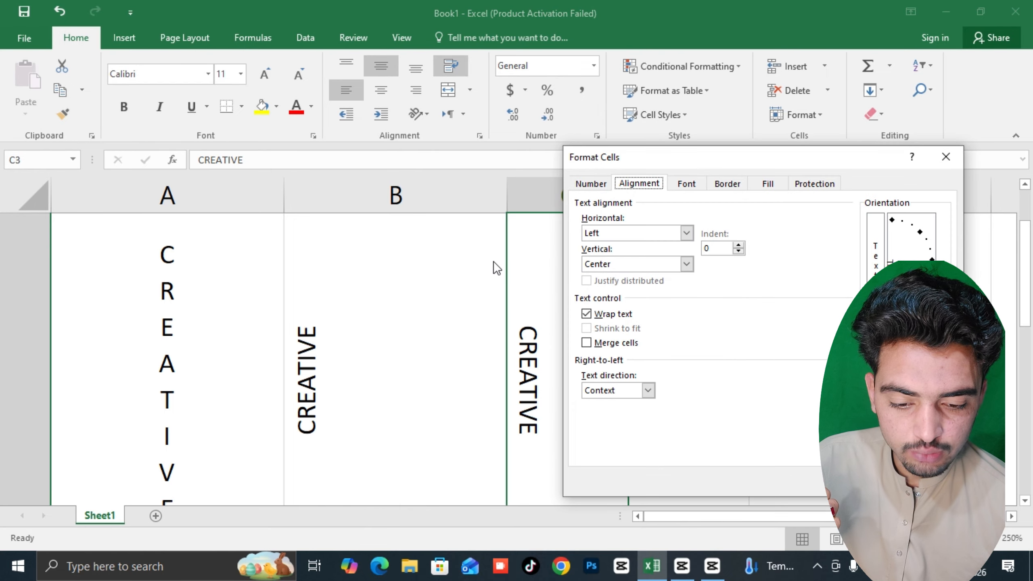
{"action": "left_click_drag", "start_coordinate": [759, 164], "coordinate": [209, 29]}
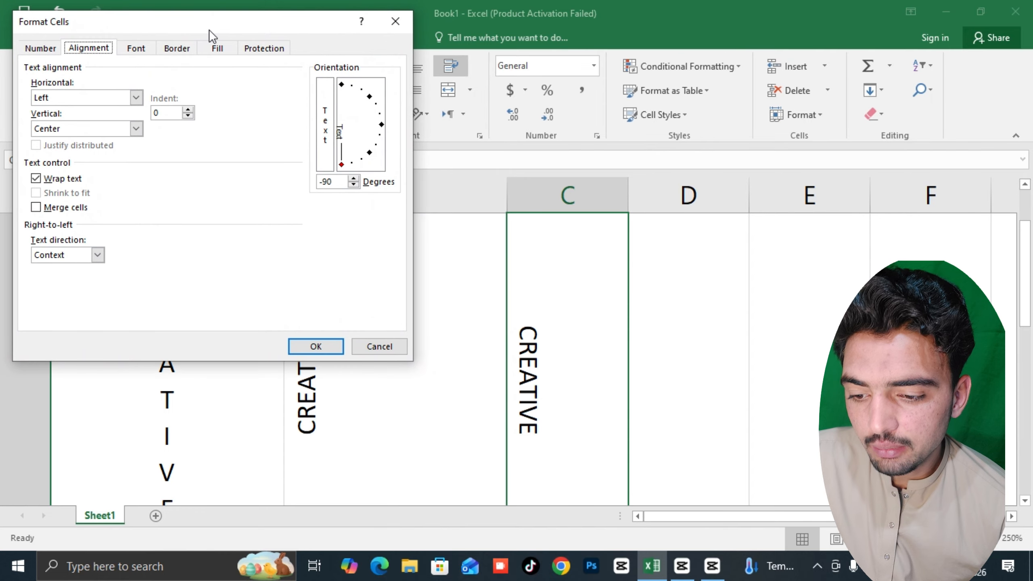
Step: Look through the Font, Border and Protection settings in the Format Cells dialog and return to the alignment settings
{"action": "left_click", "coordinate": [132, 52]}
{"action": "left_click", "coordinate": [87, 47]}
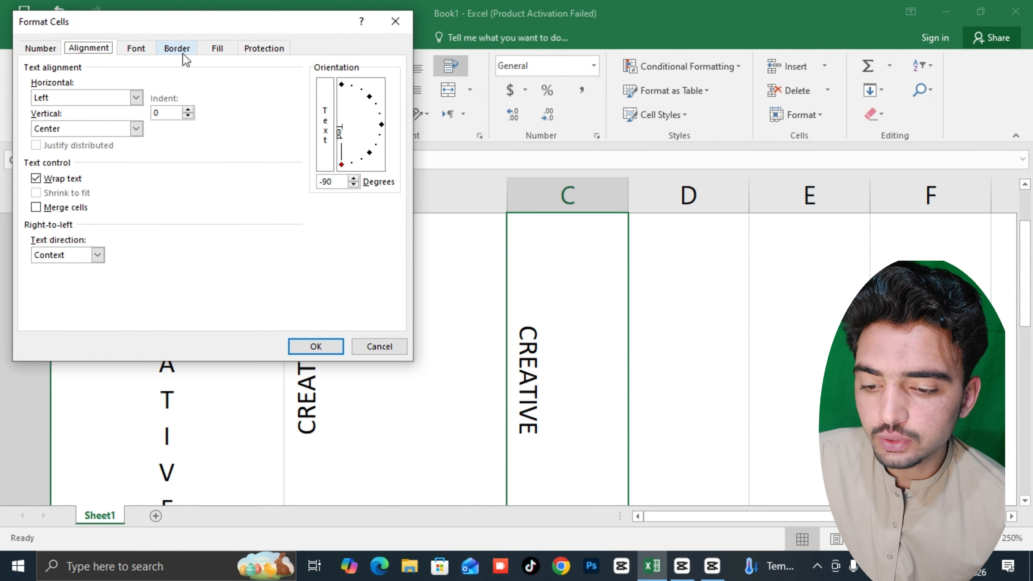
{"action": "left_click", "coordinate": [182, 53]}
{"action": "left_click", "coordinate": [262, 52]}
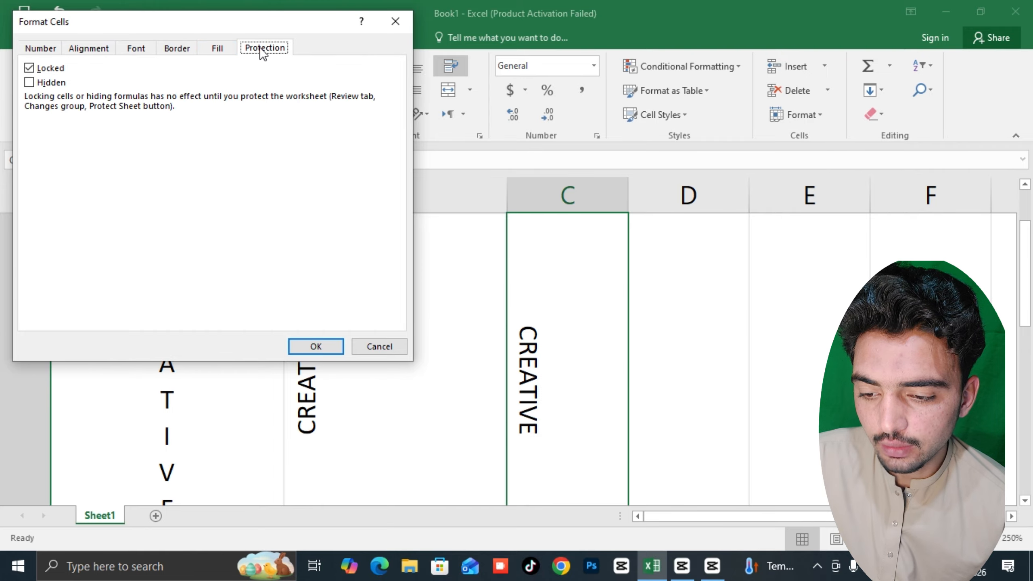
{"action": "left_click", "coordinate": [105, 48]}
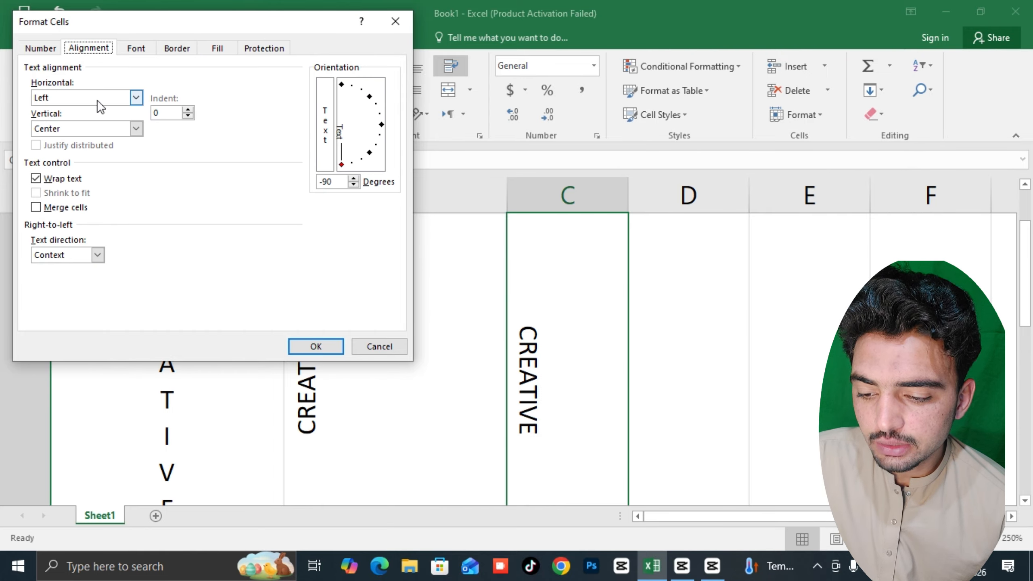
Step: Set both the horizontal and the vertical text alignment to Center for cell C3
{"action": "left_click", "coordinate": [96, 98]}
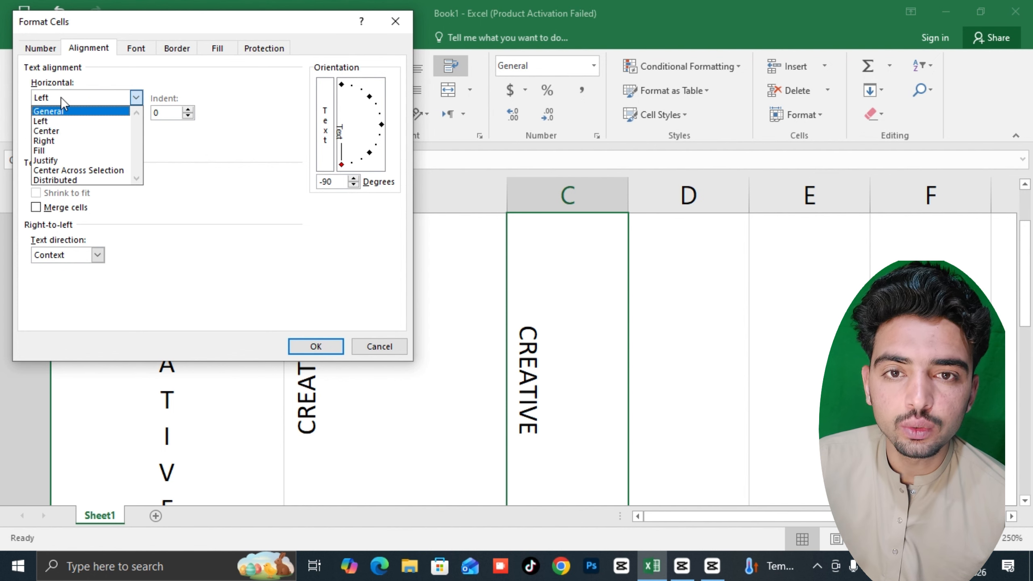
{"action": "left_click", "coordinate": [46, 135]}
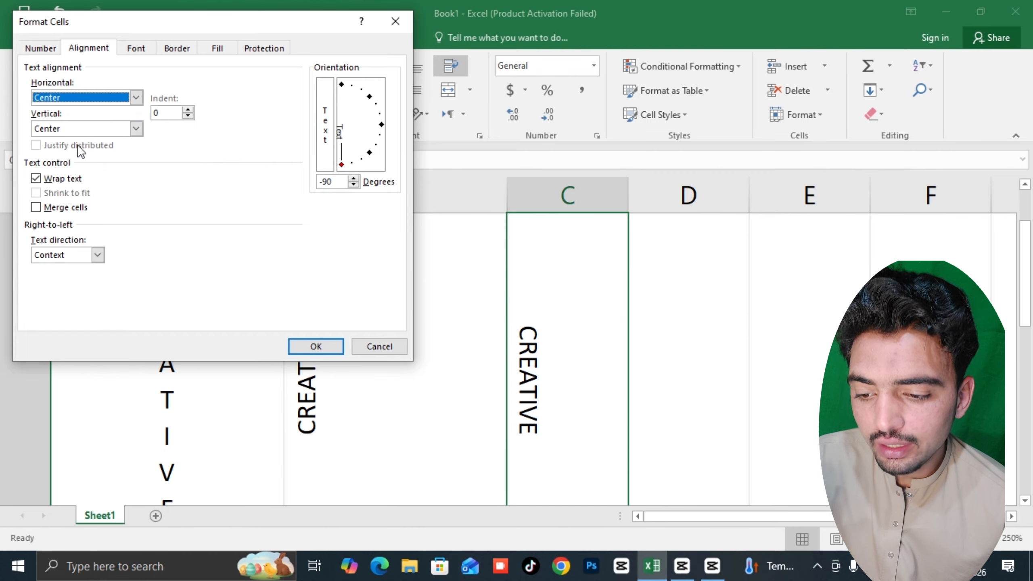
{"action": "left_click", "coordinate": [74, 128]}
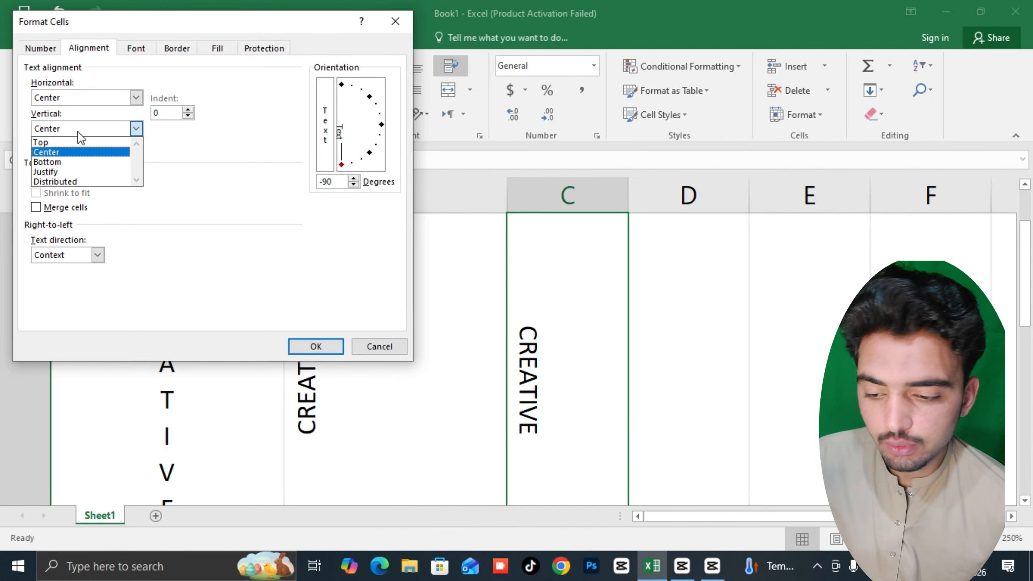
{"action": "left_click", "coordinate": [71, 153]}
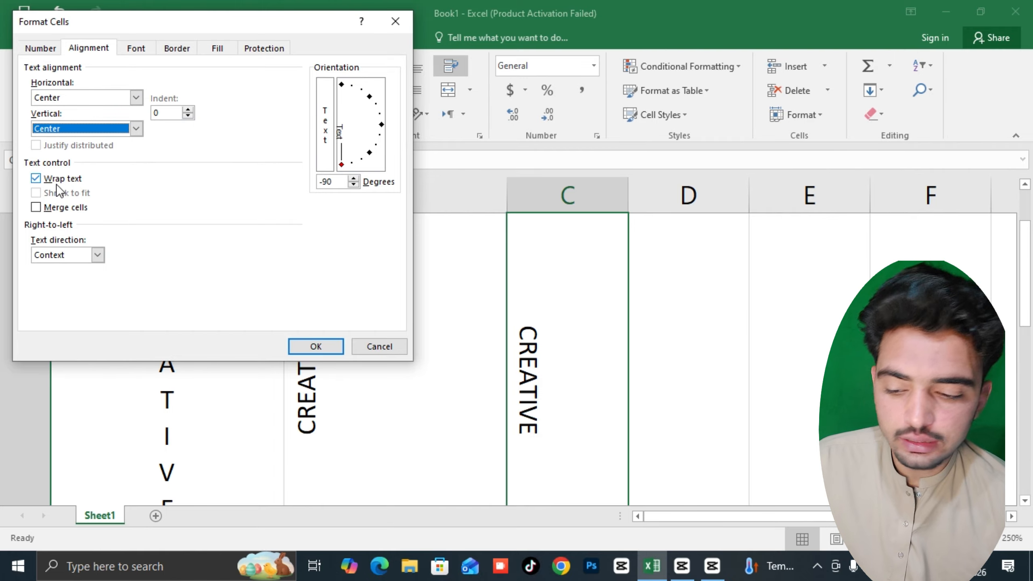
Step: View the available text direction options and apply the alignment settings to cell C3
{"action": "left_click", "coordinate": [59, 210]}
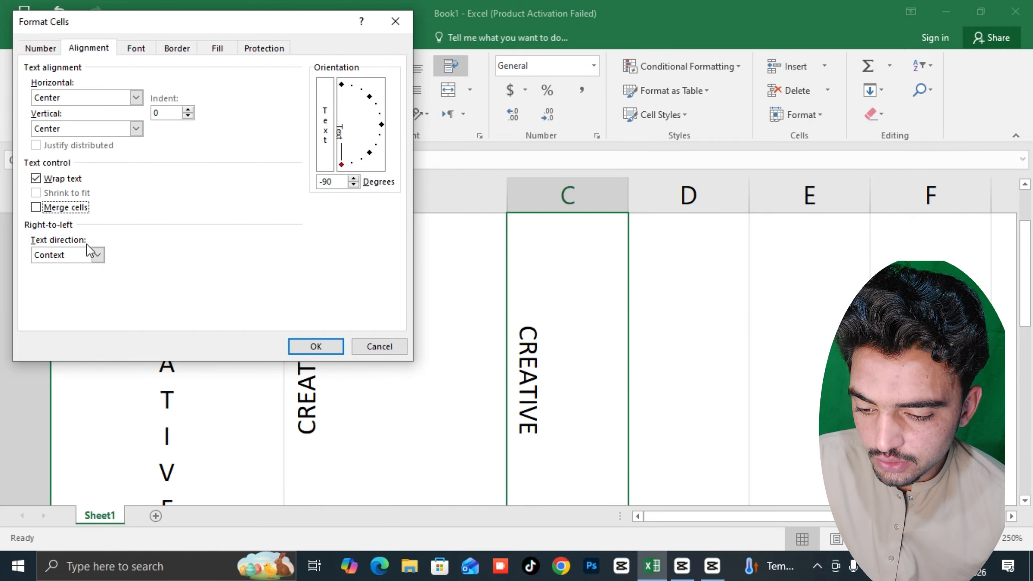
{"action": "left_click", "coordinate": [98, 254]}
{"action": "left_click", "coordinate": [97, 255]}
{"action": "left_click", "coordinate": [98, 255]}
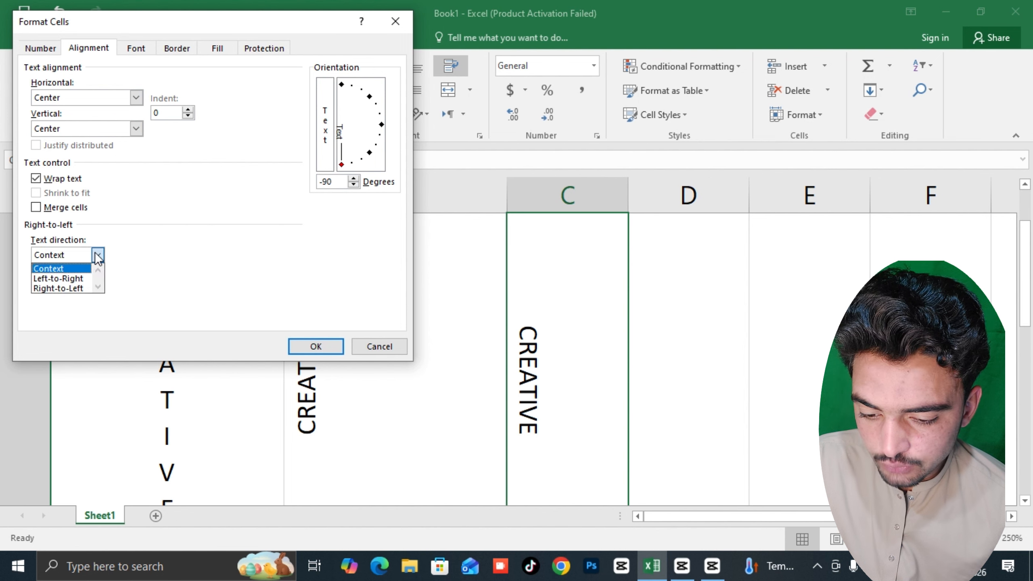
{"action": "left_click", "coordinate": [98, 255]}
{"action": "left_click", "coordinate": [308, 347]}
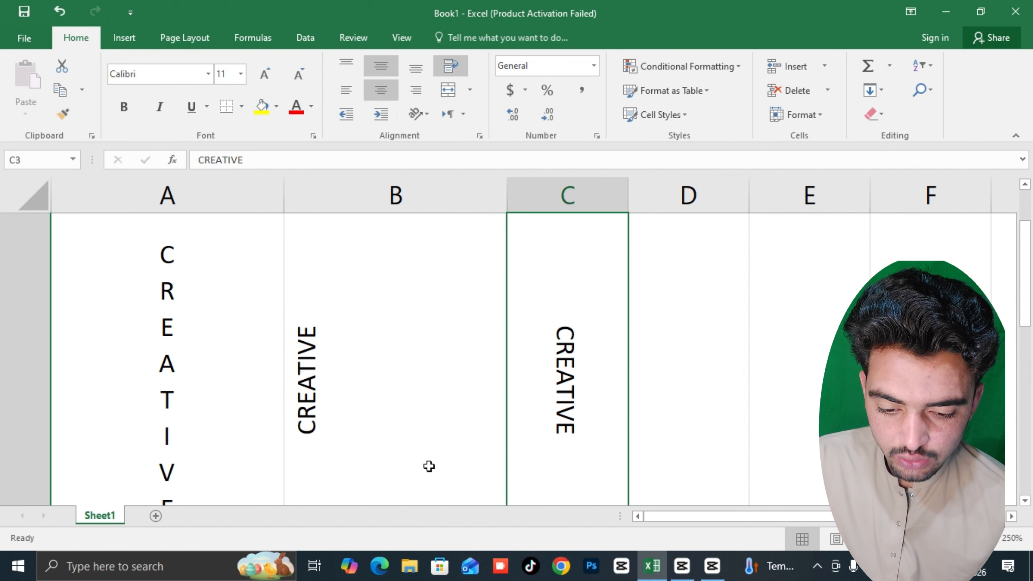
Step: Clear all contents and formatting from cells A3 to C3
{"action": "scroll", "coordinate": [475, 450], "scroll_direction": "down", "scroll_amount": 3}
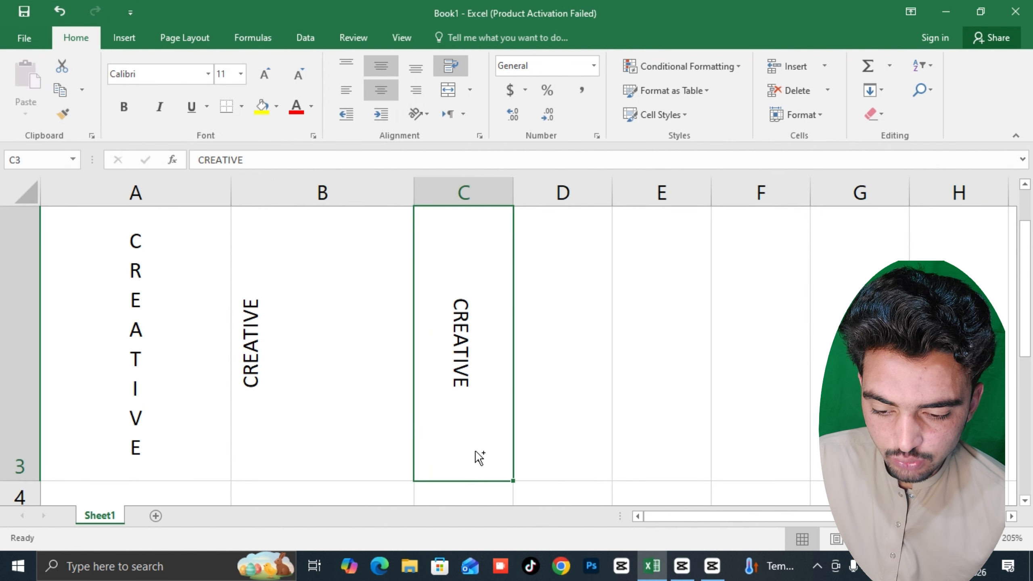
{"action": "scroll", "coordinate": [479, 458], "scroll_direction": "down", "scroll_amount": 1}
{"action": "left_click", "coordinate": [307, 367]}
{"action": "left_click", "coordinate": [425, 378]}
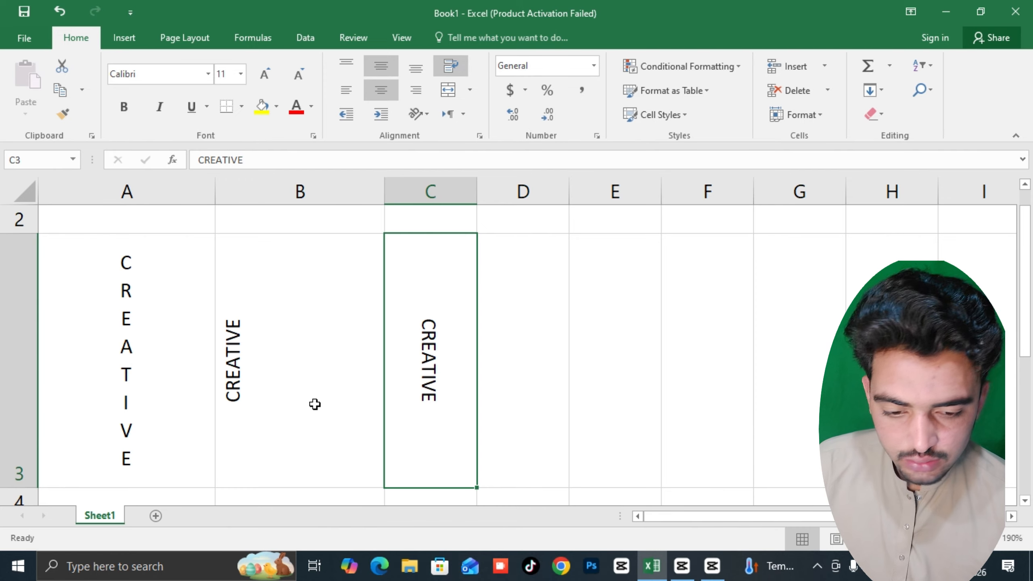
{"action": "key", "text": "shift+Left"}
{"action": "key", "text": "shift+Left"}
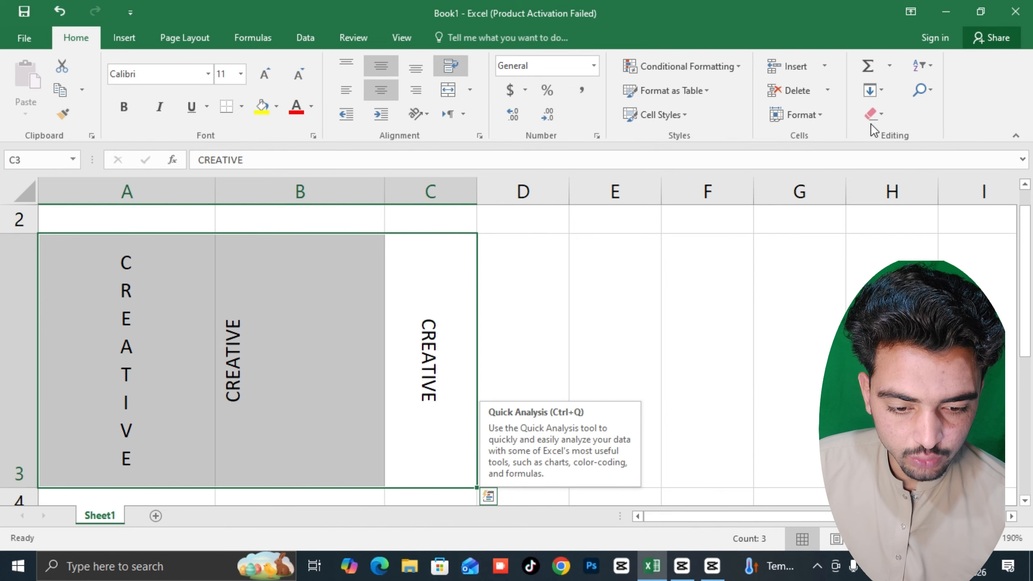
{"action": "left_click", "coordinate": [885, 115]}
{"action": "left_click", "coordinate": [880, 153]}
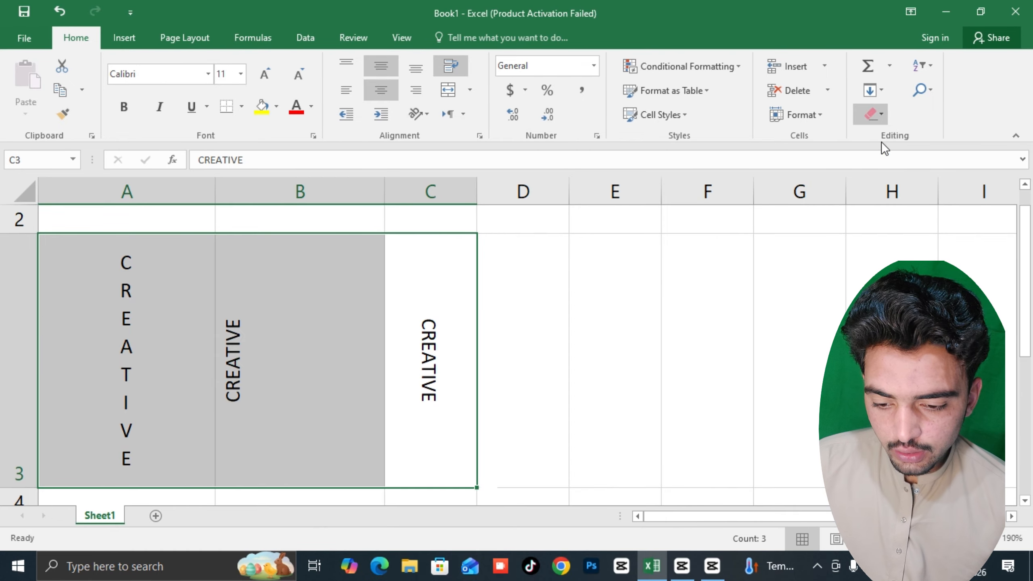
Step: Clear all contents and formatting from the entire worksheet, and deselect it by choosing cell H3
{"action": "scroll", "coordinate": [625, 263], "scroll_direction": "down", "scroll_amount": 5}
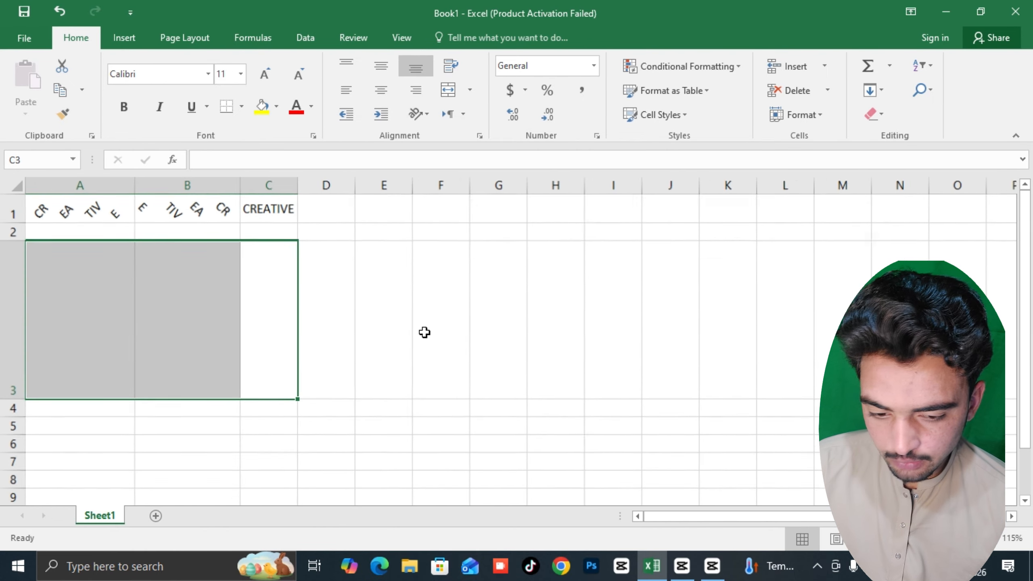
{"action": "key", "text": "ctrl+a"}
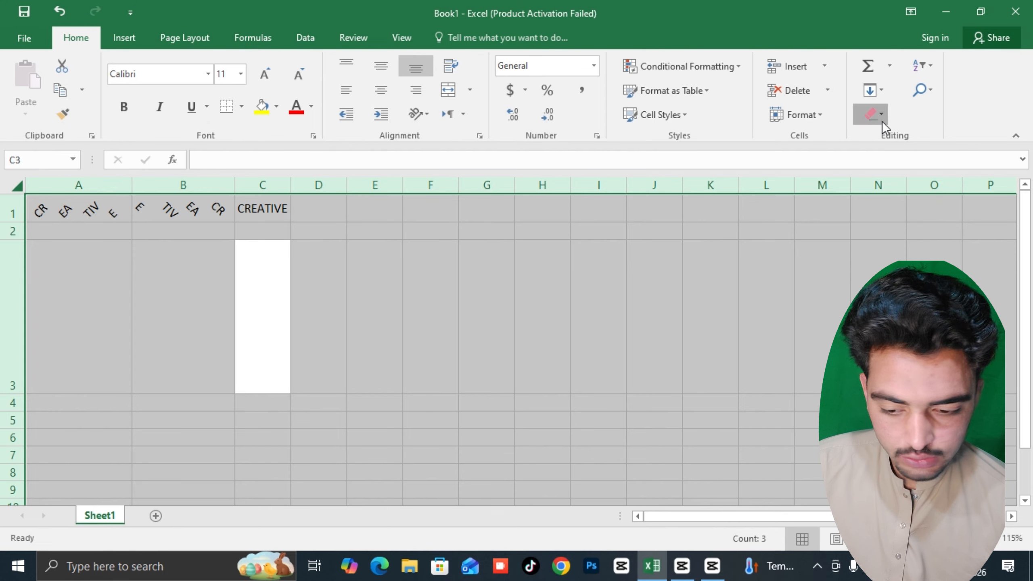
{"action": "left_click", "coordinate": [882, 122]}
{"action": "left_click", "coordinate": [883, 137]}
{"action": "left_click", "coordinate": [542, 249]}
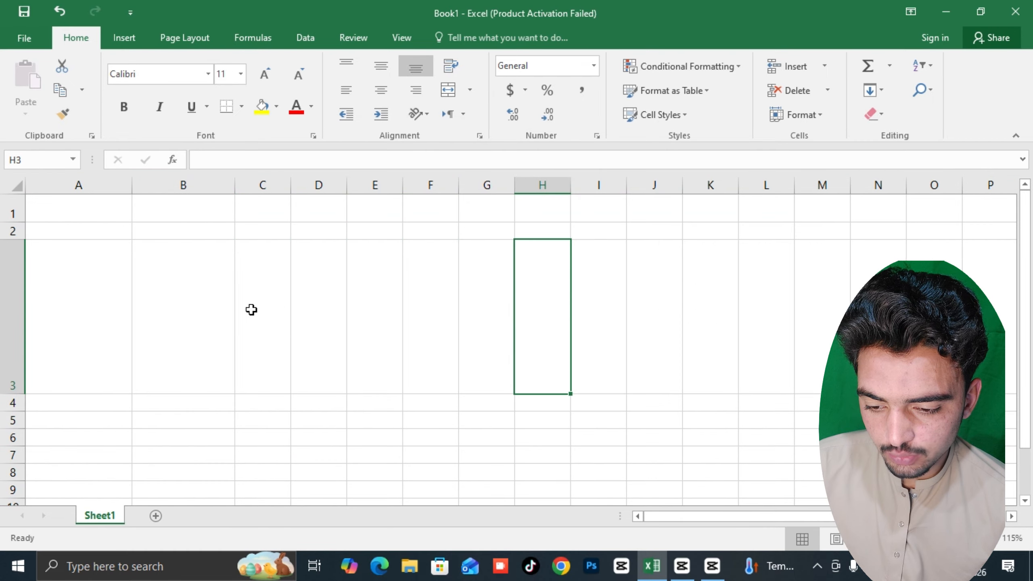
{"action": "scroll", "coordinate": [251, 310], "scroll_direction": "up", "scroll_amount": 6}
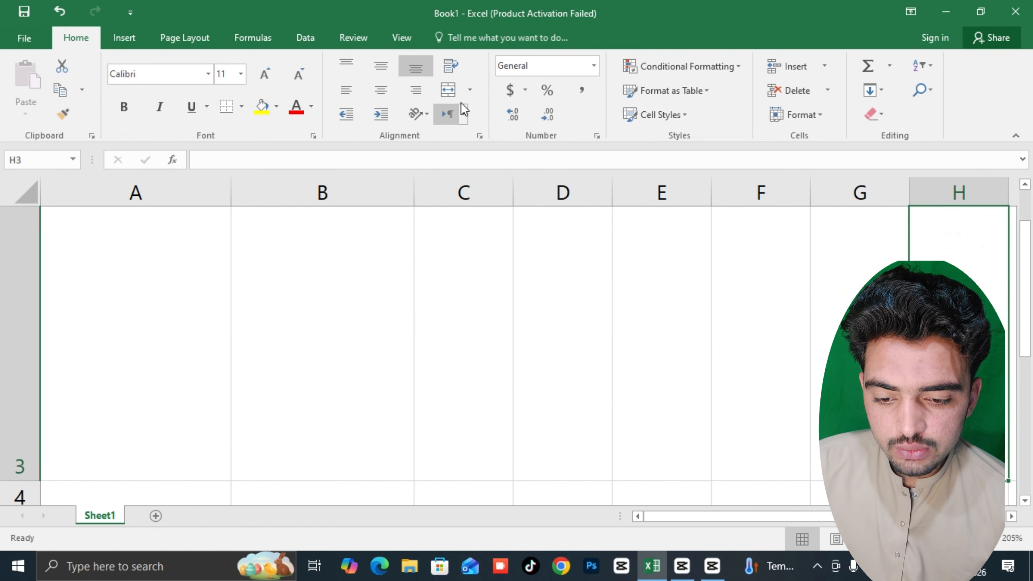
{"action": "left_click", "coordinate": [471, 90]}
{"action": "left_click", "coordinate": [410, 253]}
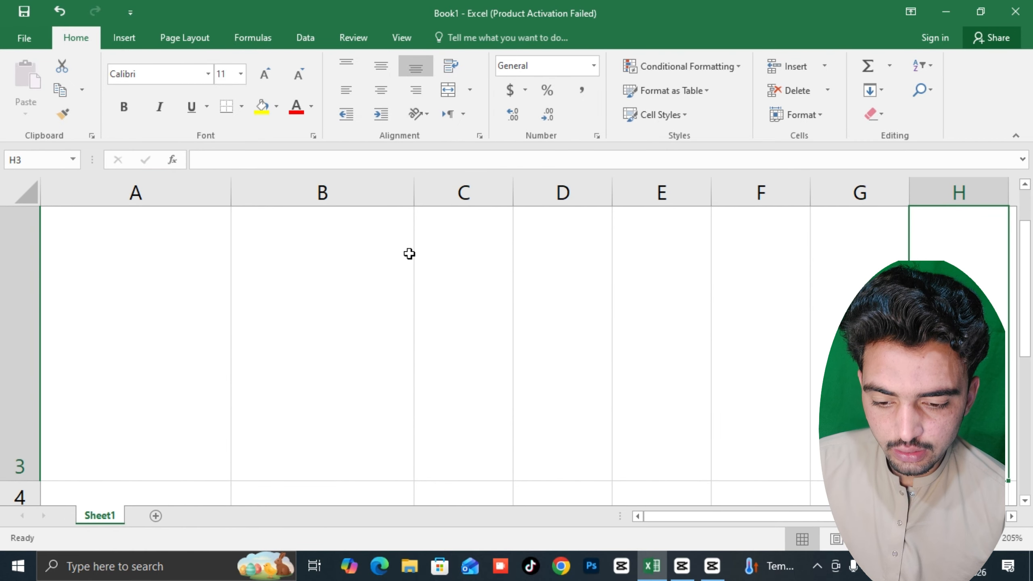
Step: Create a new blank workbook and select cell A1 after briefly marking the range A1:E4
{"action": "key", "text": "ctrl+n"}
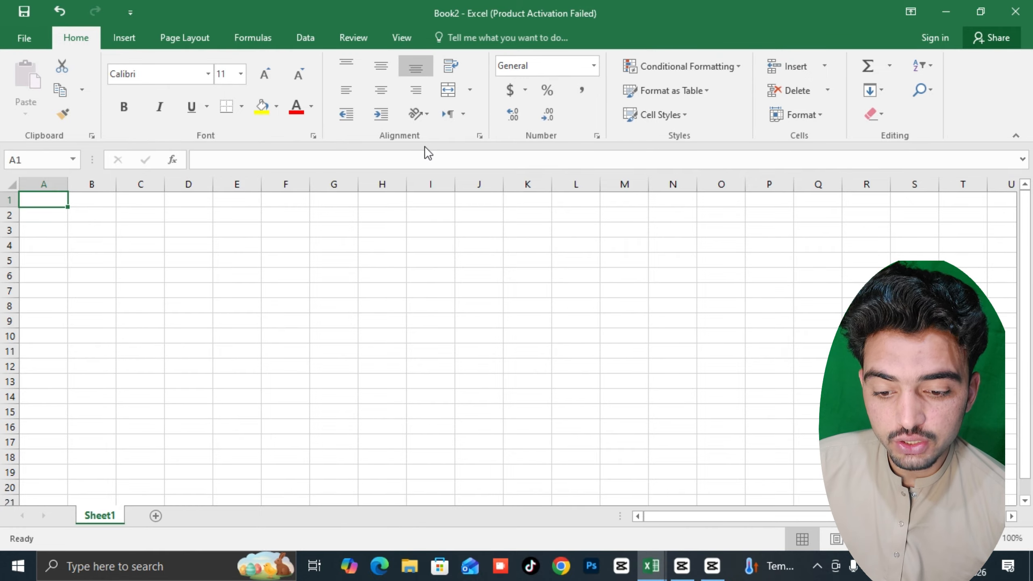
{"action": "scroll", "coordinate": [425, 146], "scroll_direction": "up", "scroll_amount": 4}
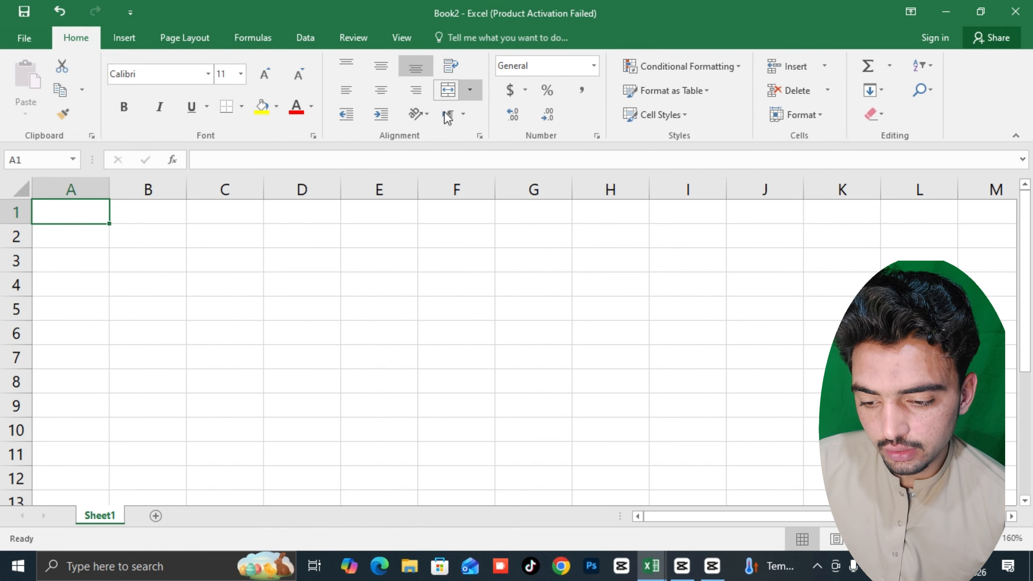
{"action": "scroll", "coordinate": [317, 262], "scroll_direction": "up", "scroll_amount": 1}
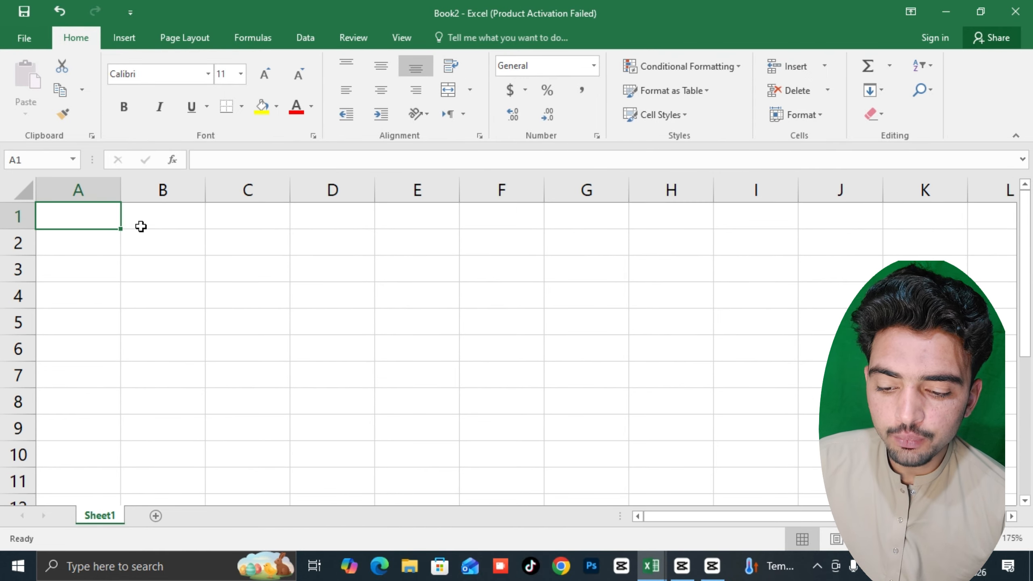
{"action": "scroll", "coordinate": [141, 226], "scroll_direction": "up", "scroll_amount": 3}
{"action": "left_click_drag", "start_coordinate": [141, 226], "coordinate": [471, 326]}
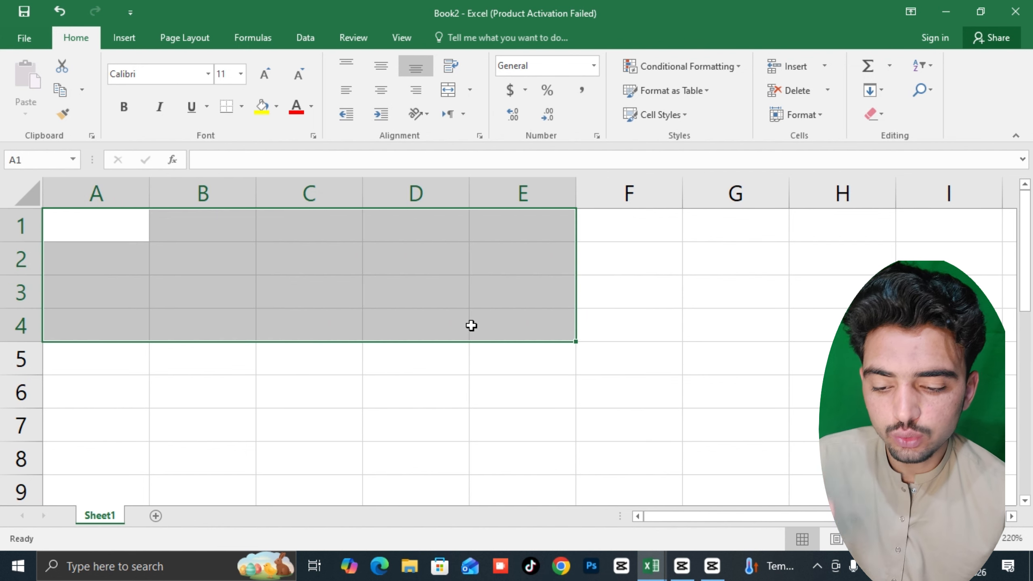
{"action": "left_click", "coordinate": [472, 325]}
{"action": "left_click", "coordinate": [145, 235]}
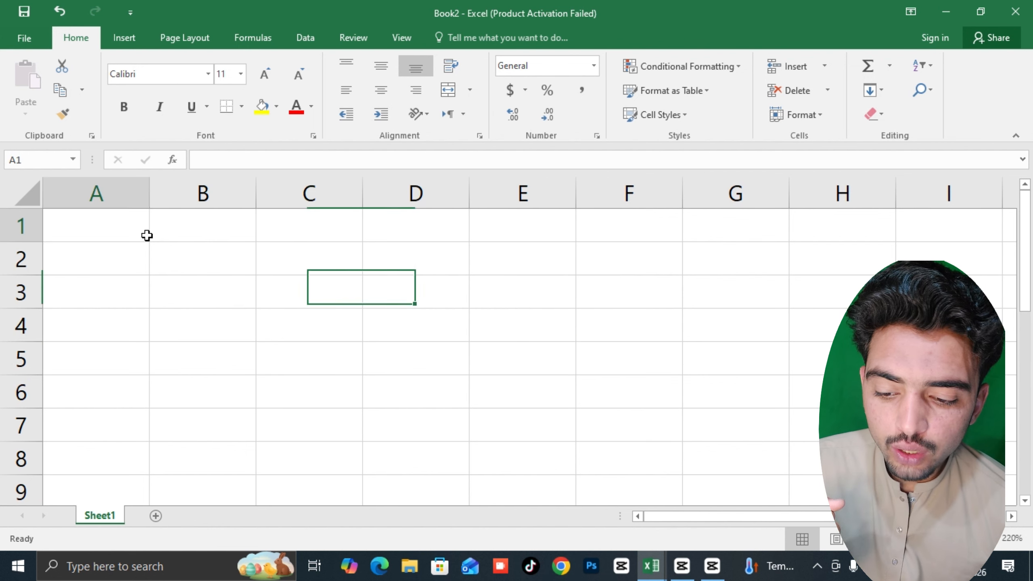
Step: Select cells A1:C2 and view the available merge options
{"action": "left_click", "coordinate": [197, 228]}
{"action": "left_click", "coordinate": [280, 226]}
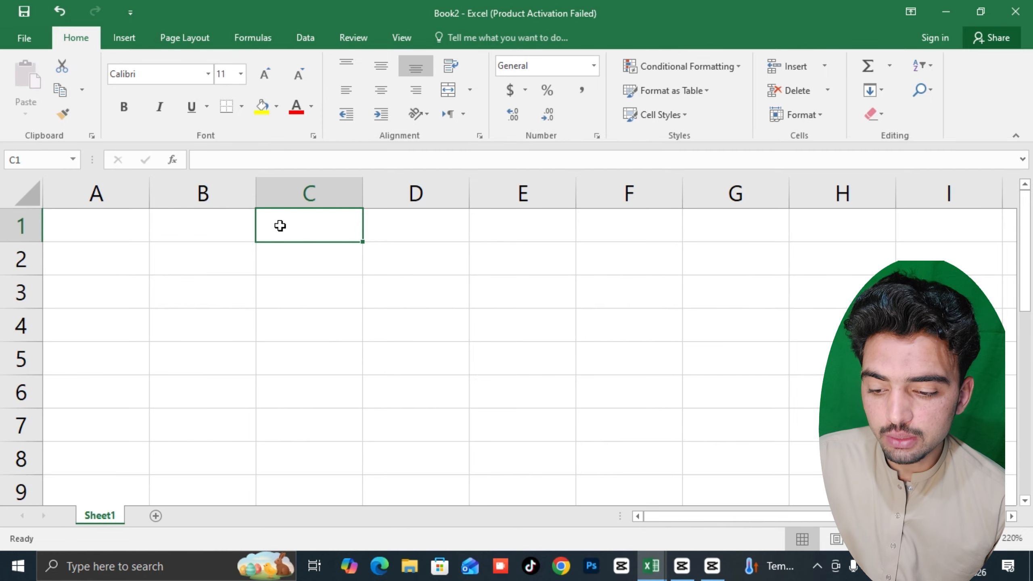
{"action": "left_click_drag", "start_coordinate": [140, 229], "coordinate": [360, 253]}
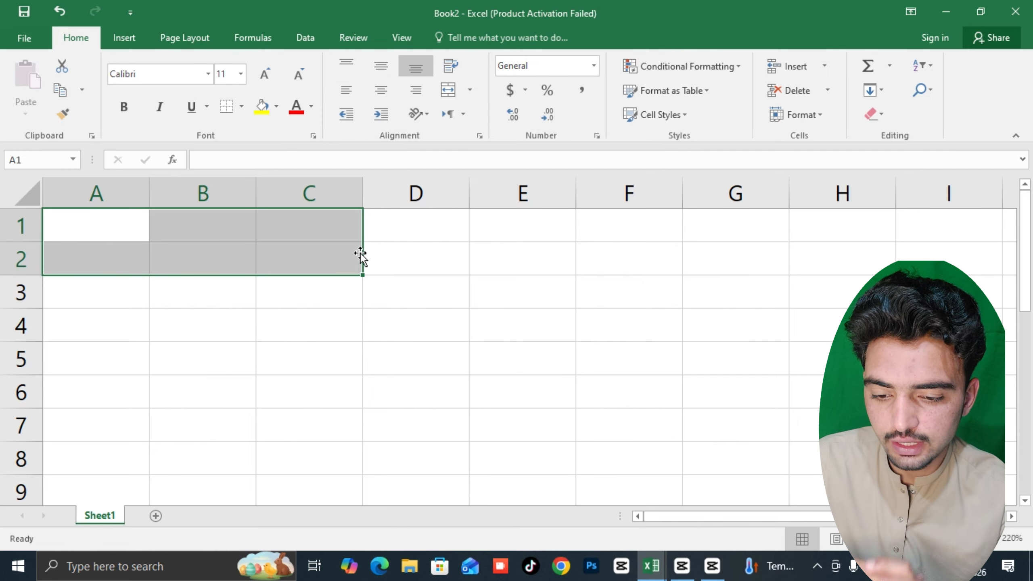
{"action": "left_click", "coordinate": [470, 94]}
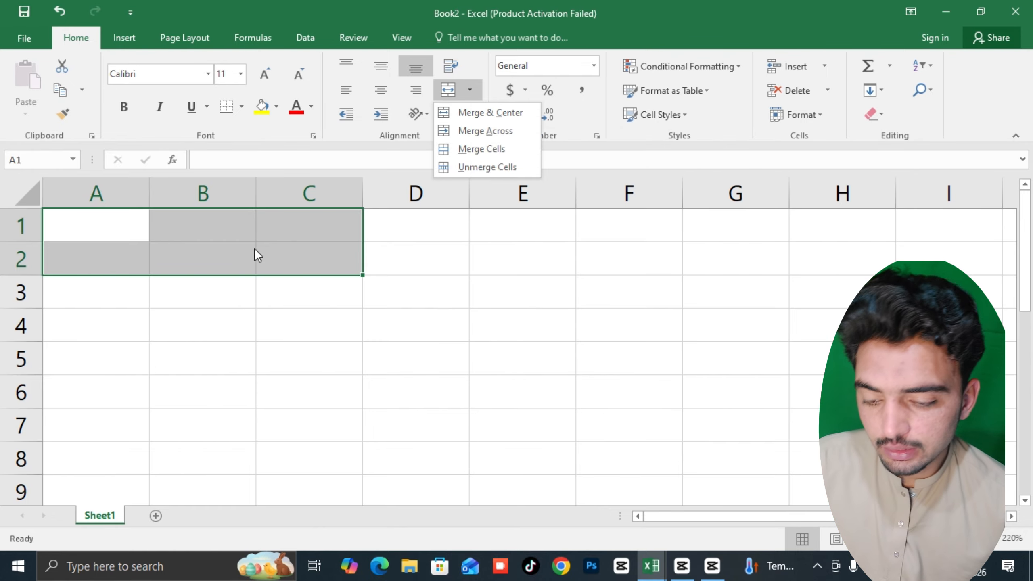
Step: Enter a first name in cell A1
{"action": "left_click", "coordinate": [132, 224]}
{"action": "left_click", "coordinate": [130, 225]}
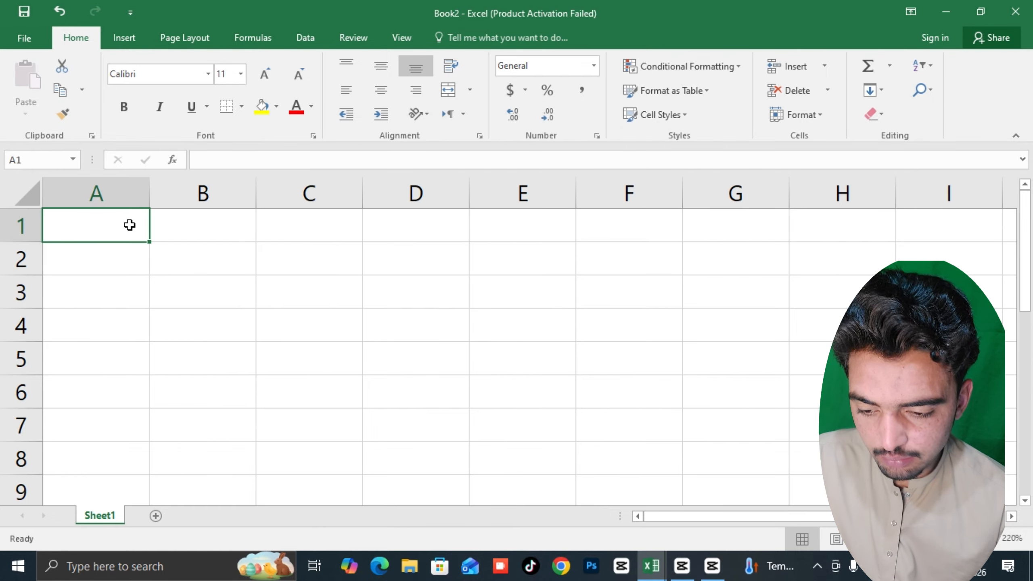
{"action": "type", "text": "AMIR"}
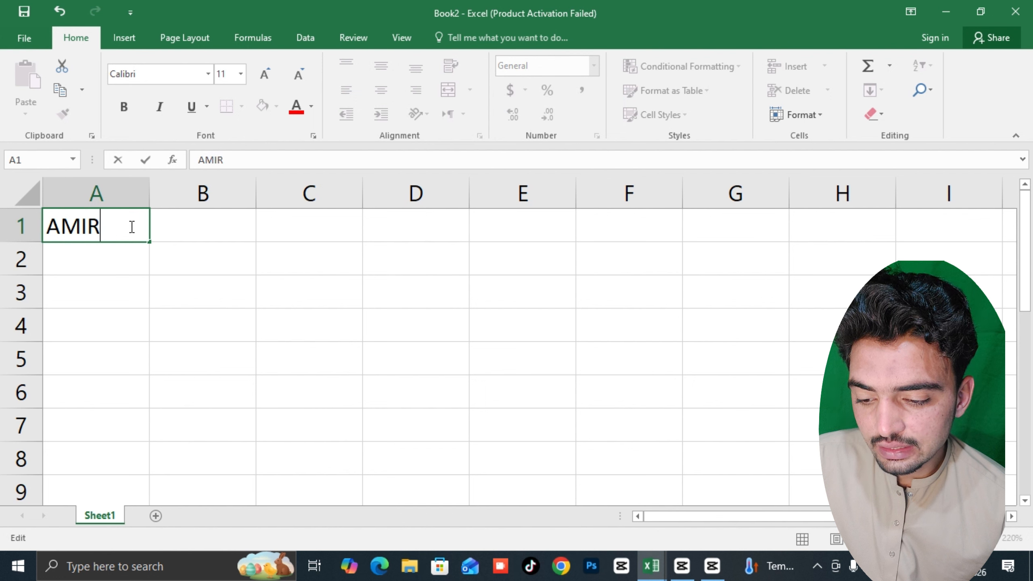
{"action": "left_click", "coordinate": [191, 275]}
Step: Try Merge & Center on cells A1:D2 and undo it
{"action": "left_click_drag", "start_coordinate": [115, 224], "coordinate": [404, 258]}
{"action": "left_click", "coordinate": [469, 93]}
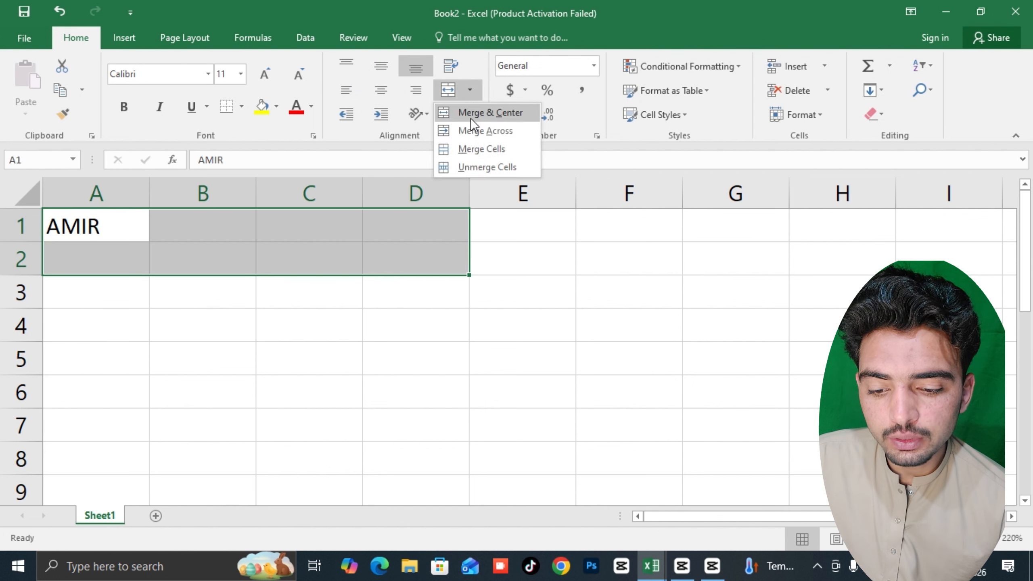
{"action": "left_click", "coordinate": [451, 92]}
{"action": "left_click", "coordinate": [451, 90]}
{"action": "left_click", "coordinate": [445, 95]}
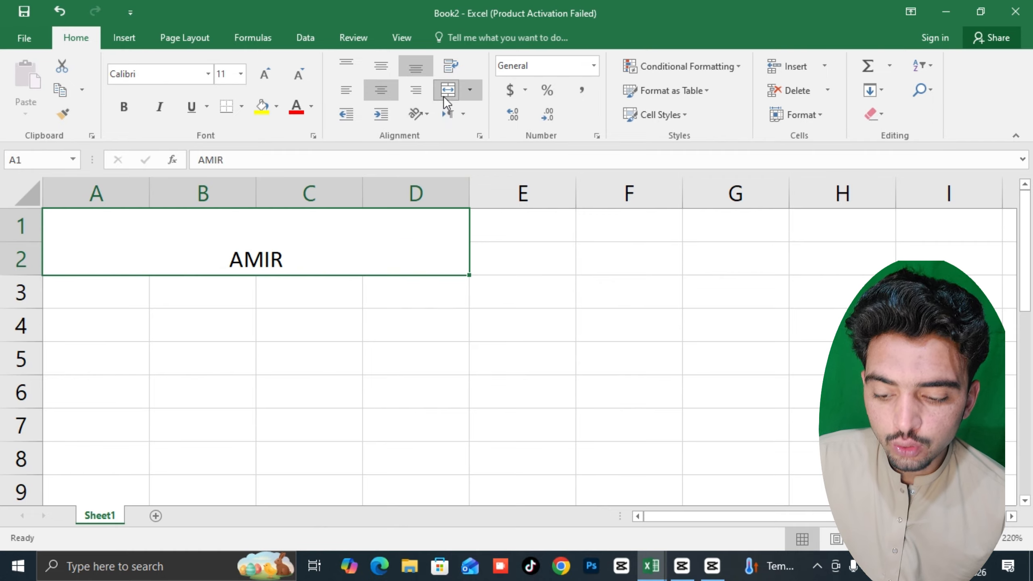
{"action": "left_click", "coordinate": [475, 378]}
{"action": "key", "text": "ctrl+z"}
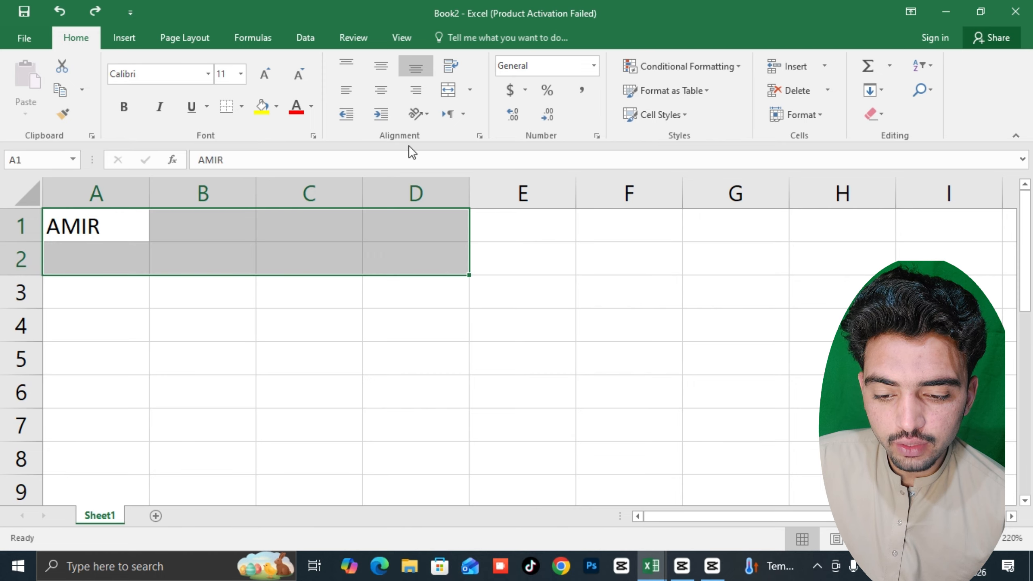
Step: Apply Merge & Center to cells A1:D2 and reselect the resulting merged cell
{"action": "left_click", "coordinate": [476, 92]}
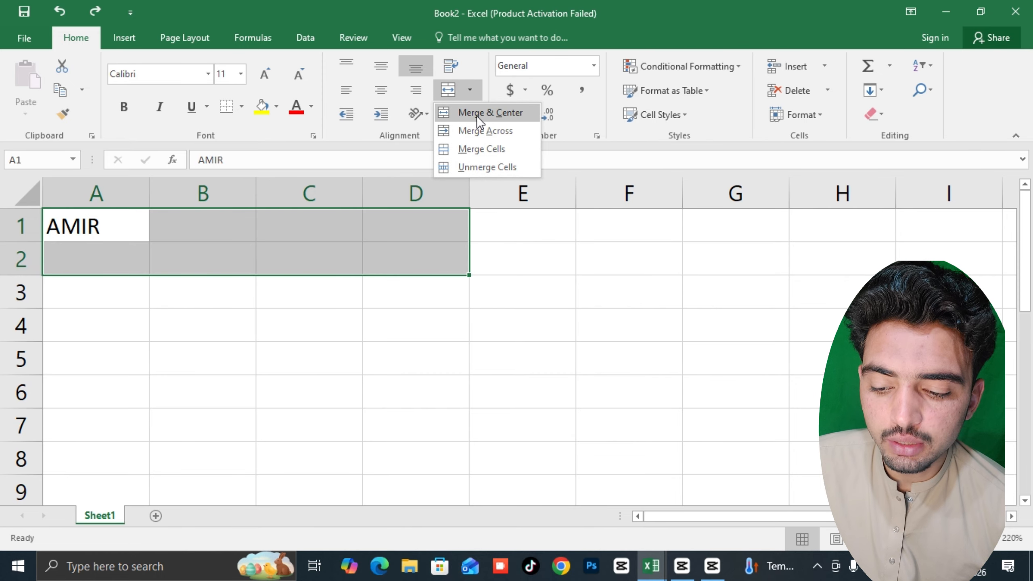
{"action": "left_click", "coordinate": [476, 116]}
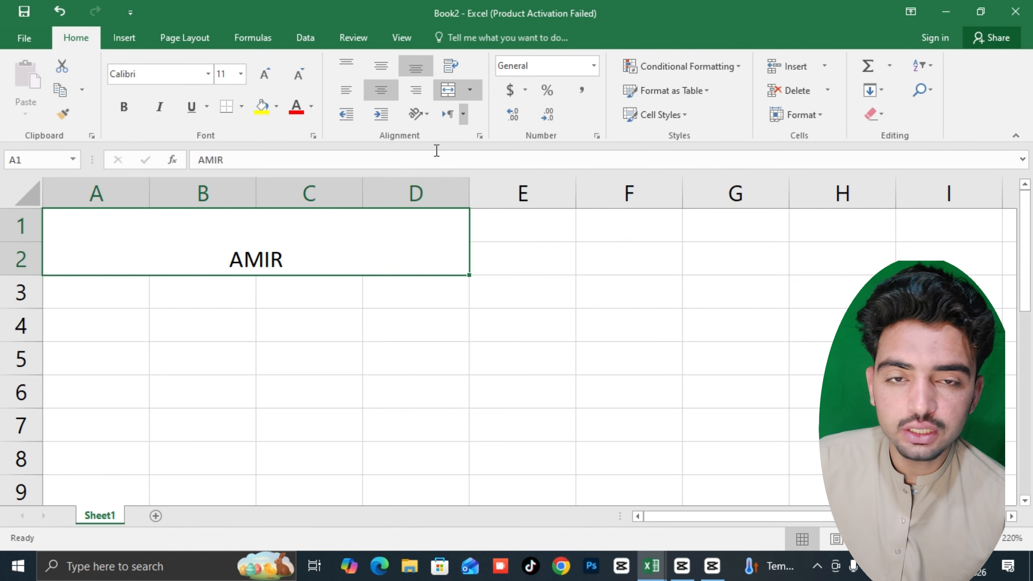
{"action": "double_click", "coordinate": [269, 259]}
{"action": "left_click", "coordinate": [480, 370]}
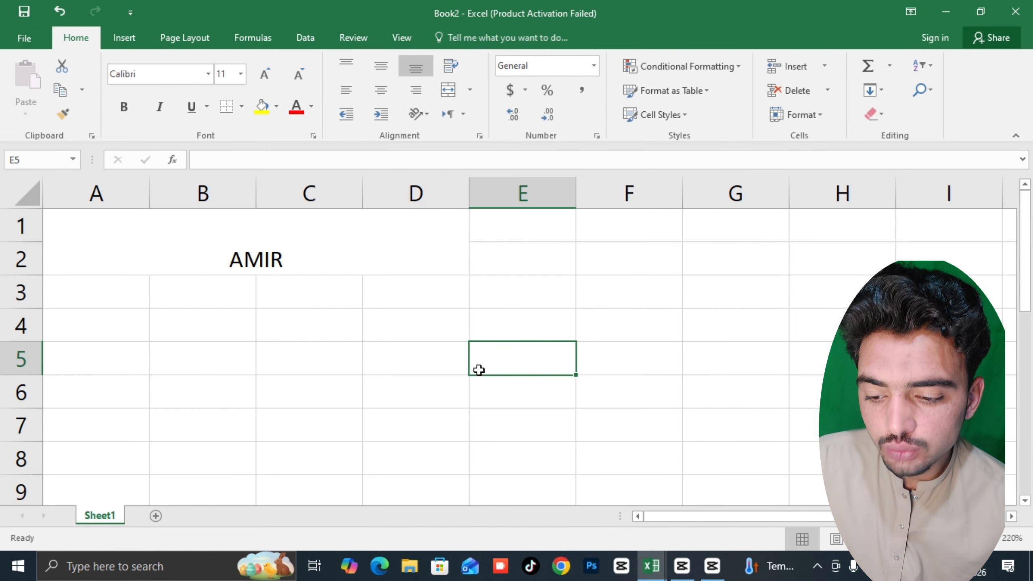
{"action": "left_click", "coordinate": [211, 250]}
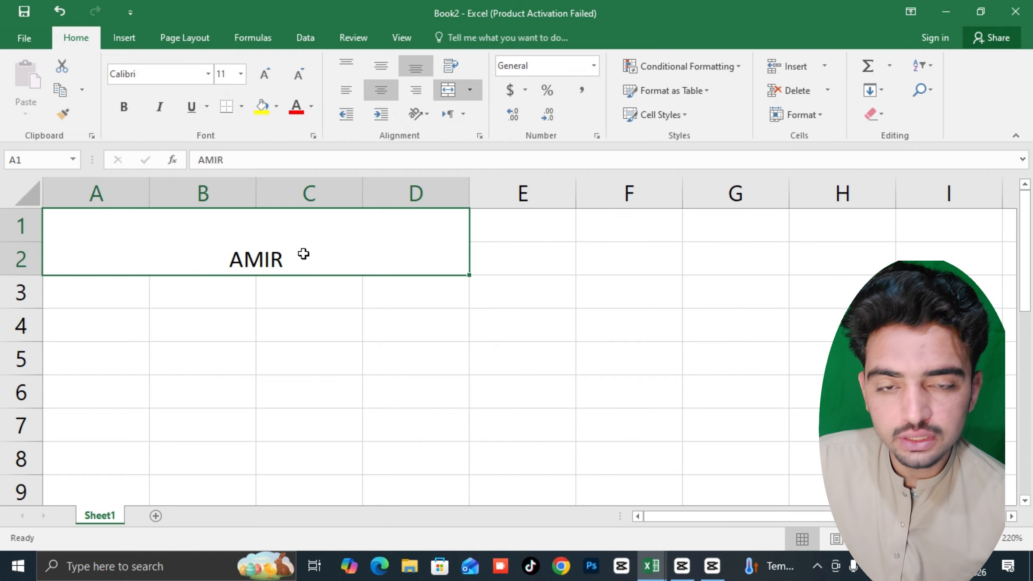
{"action": "left_click", "coordinate": [428, 360]}
{"action": "left_click", "coordinate": [311, 269]}
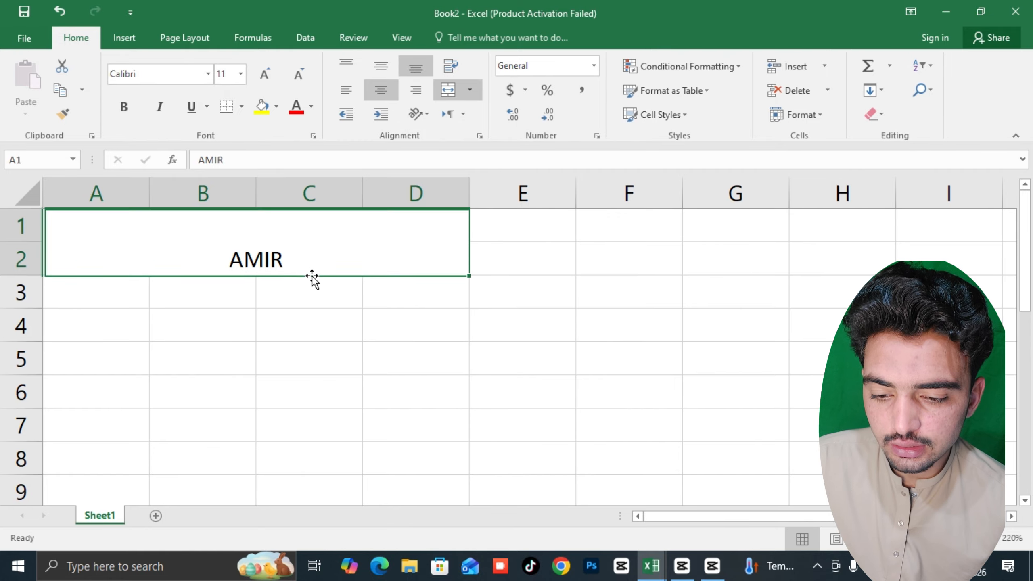
Step: Middle-align the text vertically in the merged cell A1:D2 and fill it with yellow
{"action": "left_click", "coordinate": [382, 69]}
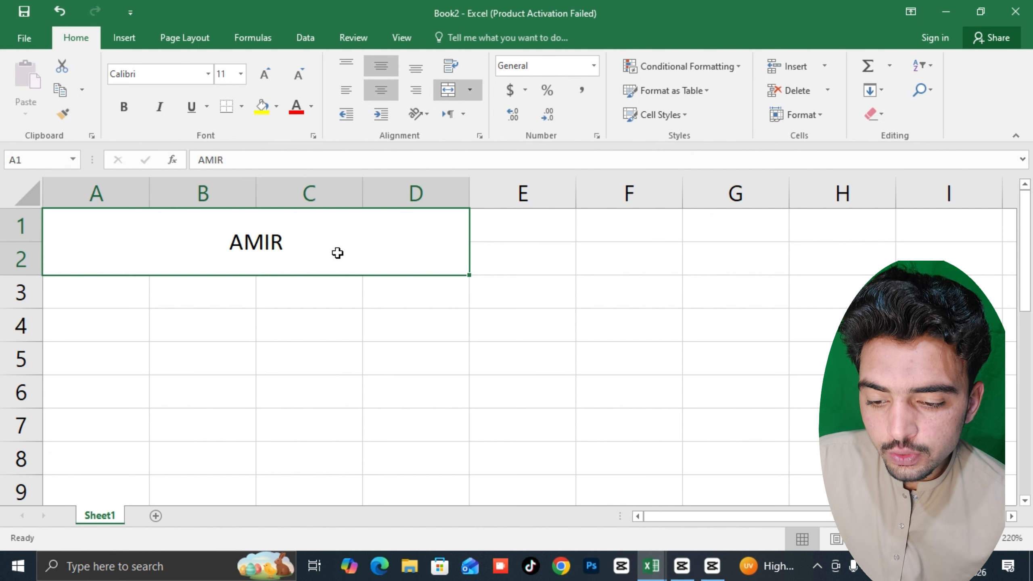
{"action": "left_click", "coordinate": [262, 107]}
{"action": "left_click", "coordinate": [354, 289]}
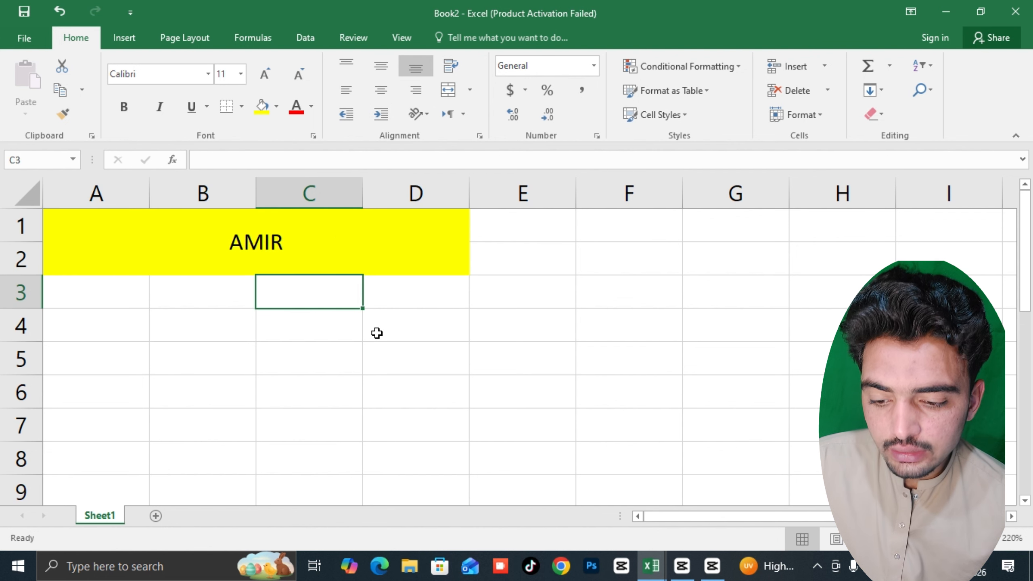
Step: Undo the yellow fill, the vertical middle alignment and the merge of A1:D2
{"action": "key", "text": "ctrl+z"}
{"action": "key", "text": "ctrl+z"}
{"action": "key", "text": "ctrl+z"}
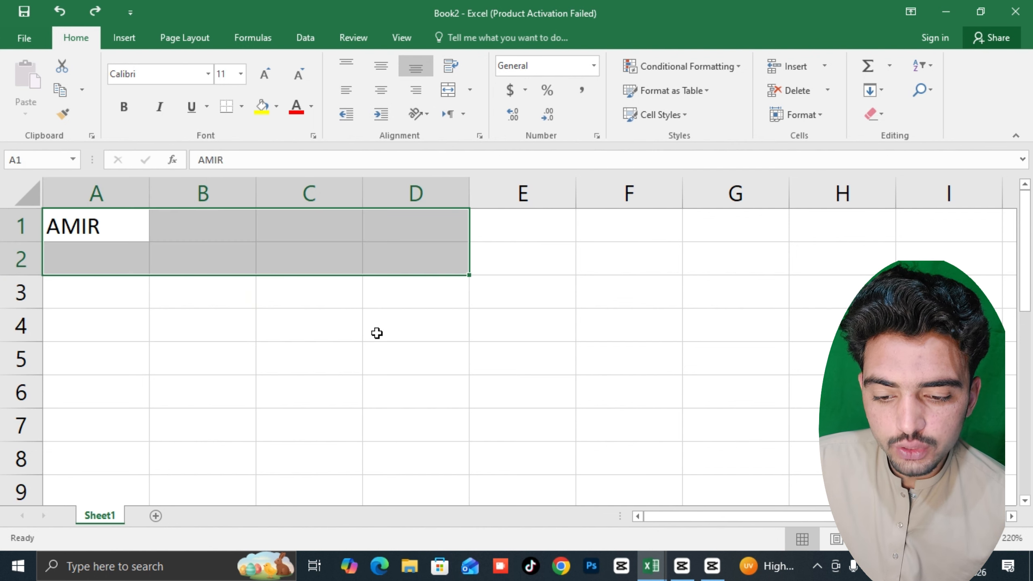
Step: Merge cells A1:D2 row by row with Merge Across
{"action": "left_click", "coordinate": [465, 95]}
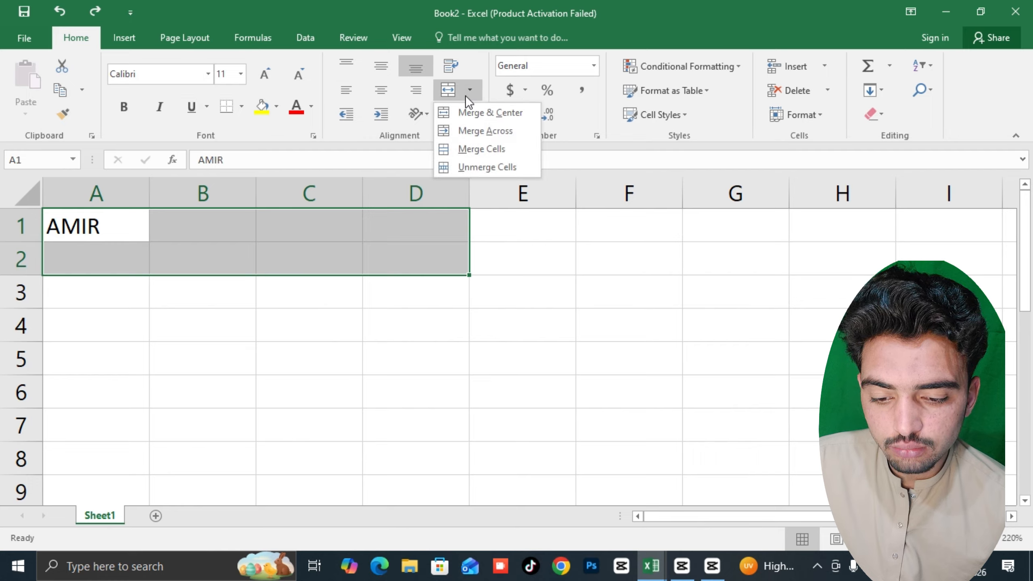
{"action": "left_click", "coordinate": [478, 131]}
{"action": "left_click", "coordinate": [391, 360]}
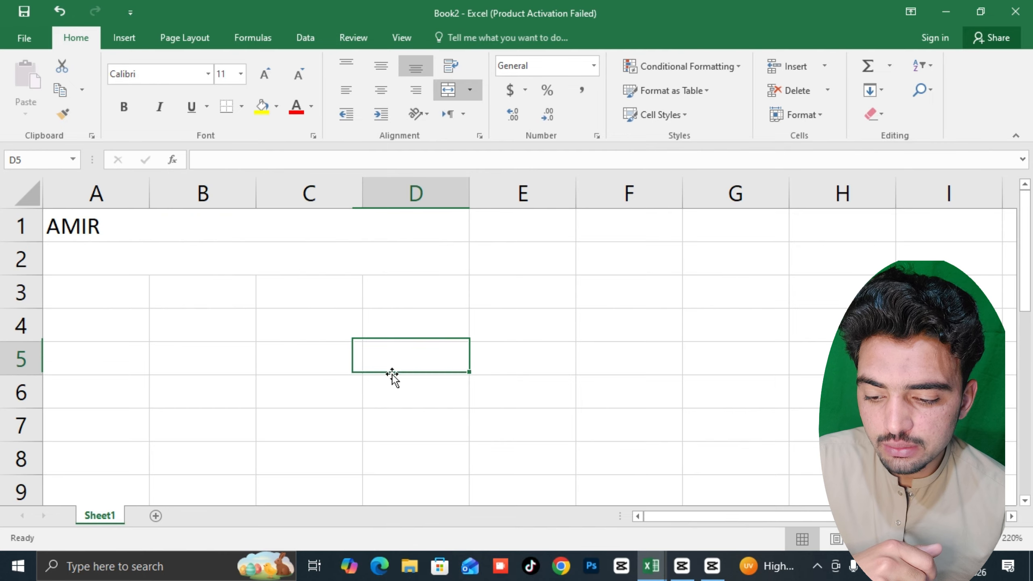
Step: Enter the creator's channel name in the merged cell of row 2
{"action": "left_click", "coordinate": [171, 229]}
{"action": "left_click", "coordinate": [171, 250]}
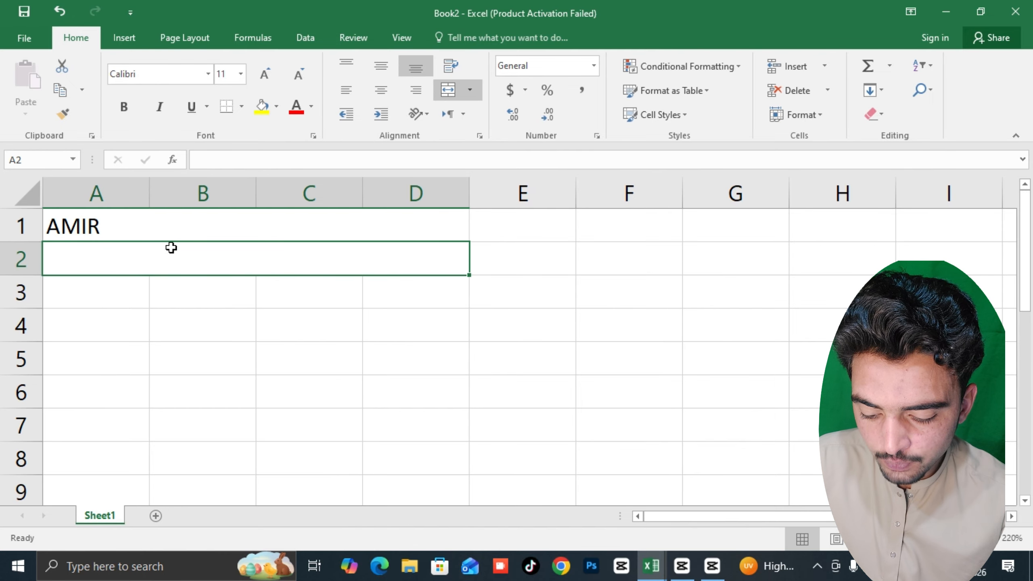
{"action": "type", "text": "CREATIV"}
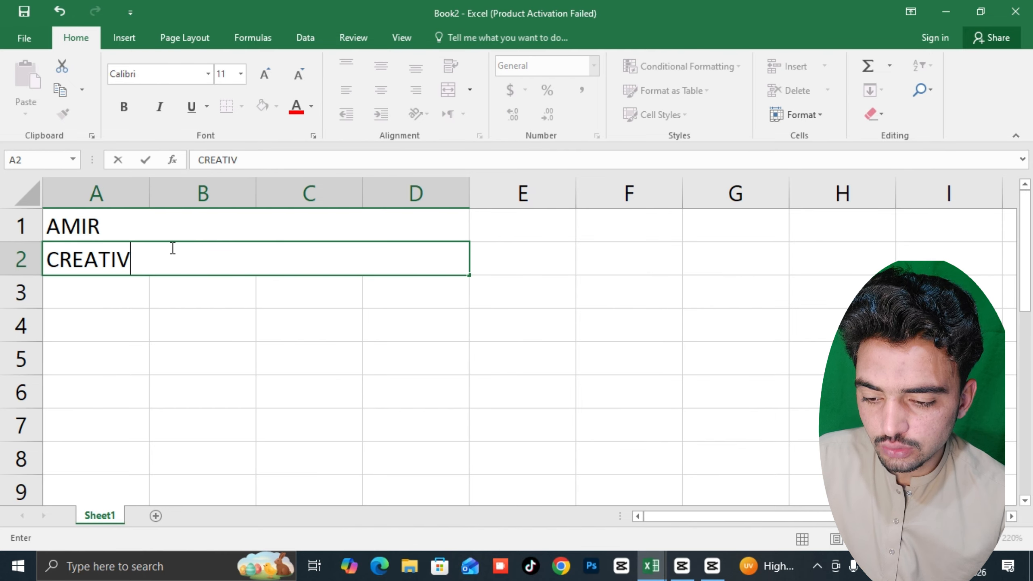
{"action": "type", "text": "E ANUREI"}
{"action": "key", "text": "BackSpace"}
{"action": "key", "text": "BackSpace"}
{"action": "key", "text": "BackSpace"}
{"action": "key", "text": "BackSpace"}
{"action": "key", "text": "BackSpace"}
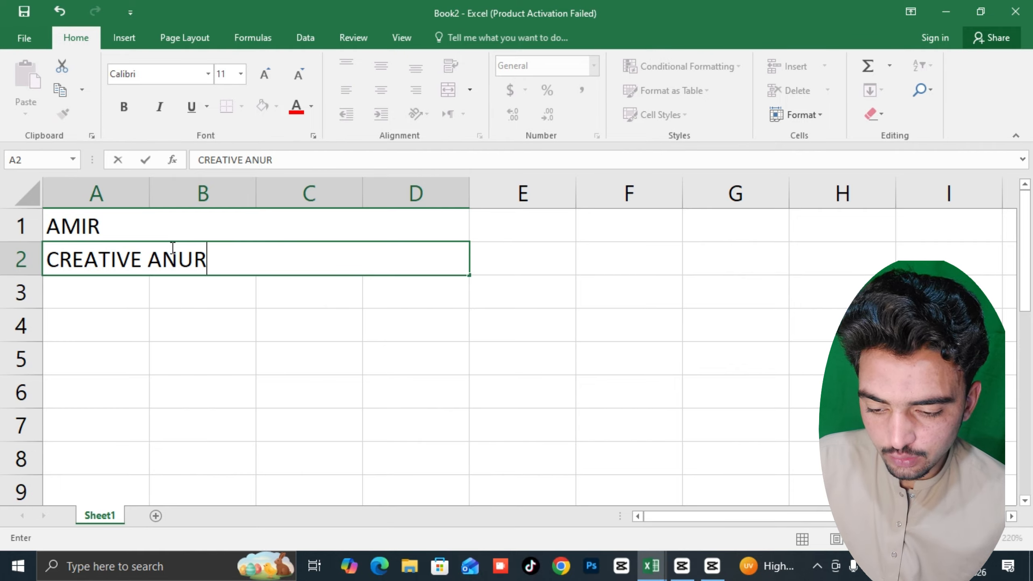
{"action": "type", "text": "MIR"}
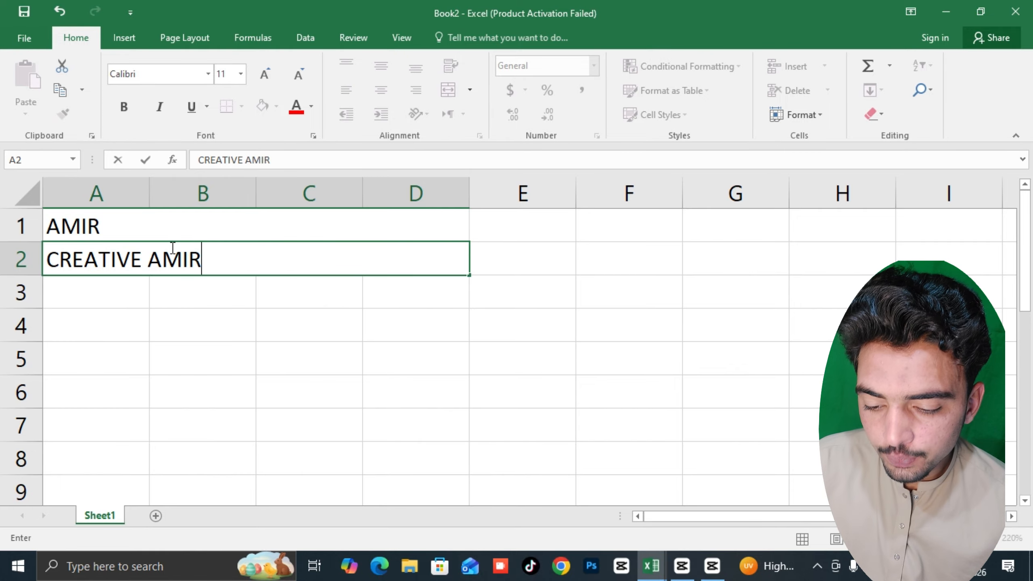
Step: Fill both merged cells in rows 1 and 2 with yellow
{"action": "left_click_drag", "start_coordinate": [301, 232], "coordinate": [296, 261]}
{"action": "left_click", "coordinate": [262, 106]}
{"action": "left_click", "coordinate": [313, 249]}
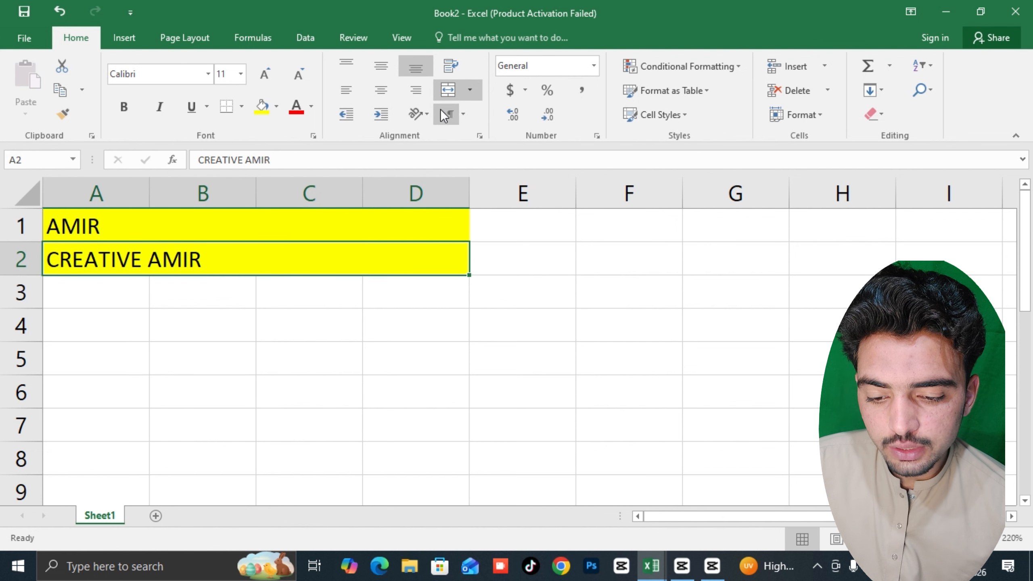
Step: Combine cells A4:D6 into a single cell with the Merge Cells option
{"action": "left_click", "coordinate": [470, 94]}
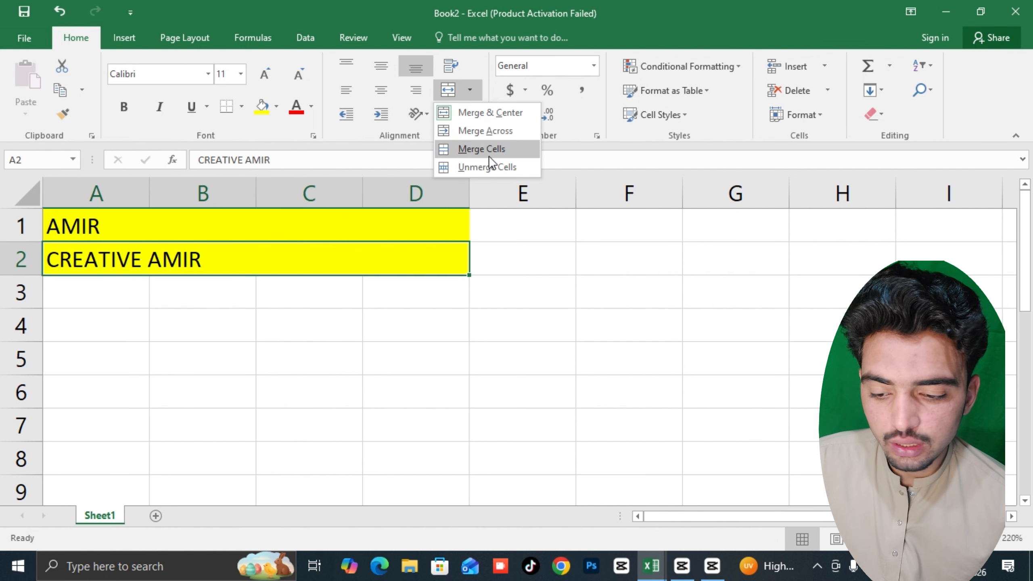
{"action": "left_click", "coordinate": [487, 288]}
{"action": "left_click", "coordinate": [217, 214]}
{"action": "left_click_drag", "start_coordinate": [122, 329], "coordinate": [439, 389]}
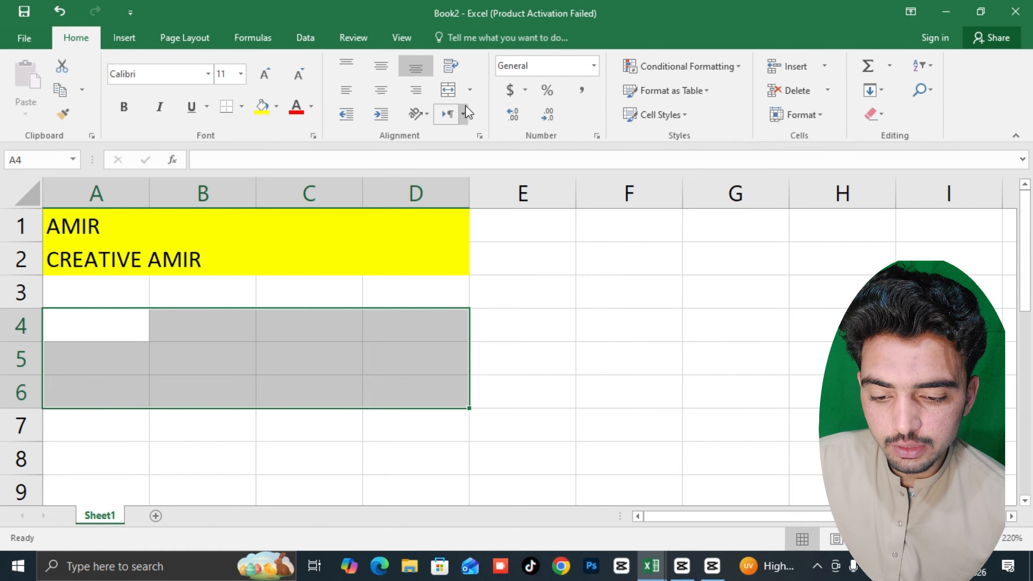
{"action": "left_click", "coordinate": [470, 91]}
{"action": "left_click", "coordinate": [472, 147]}
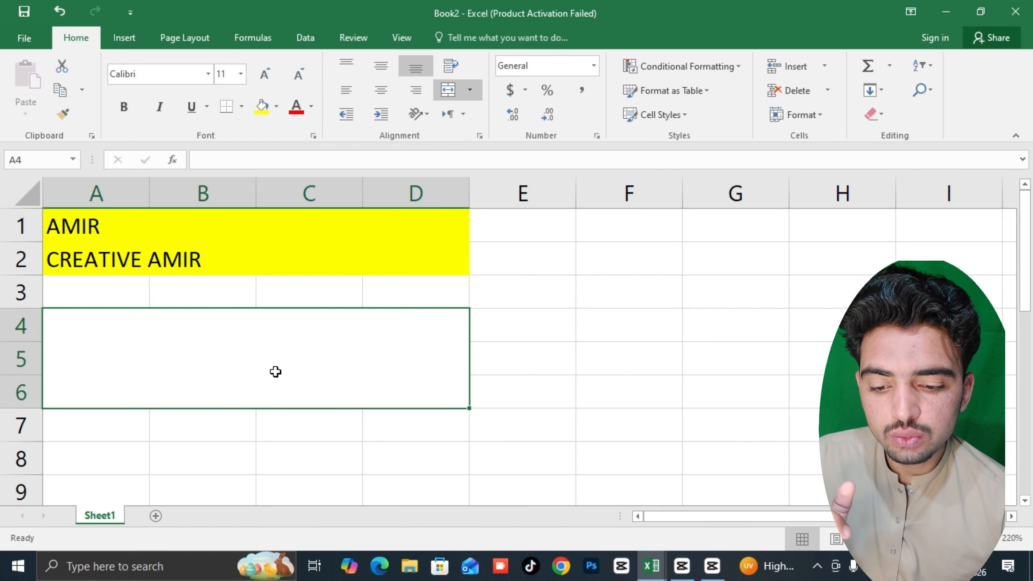
Step: Enter "Subscribe" in the merged cell A4:D6
{"action": "left_click", "coordinate": [471, 94]}
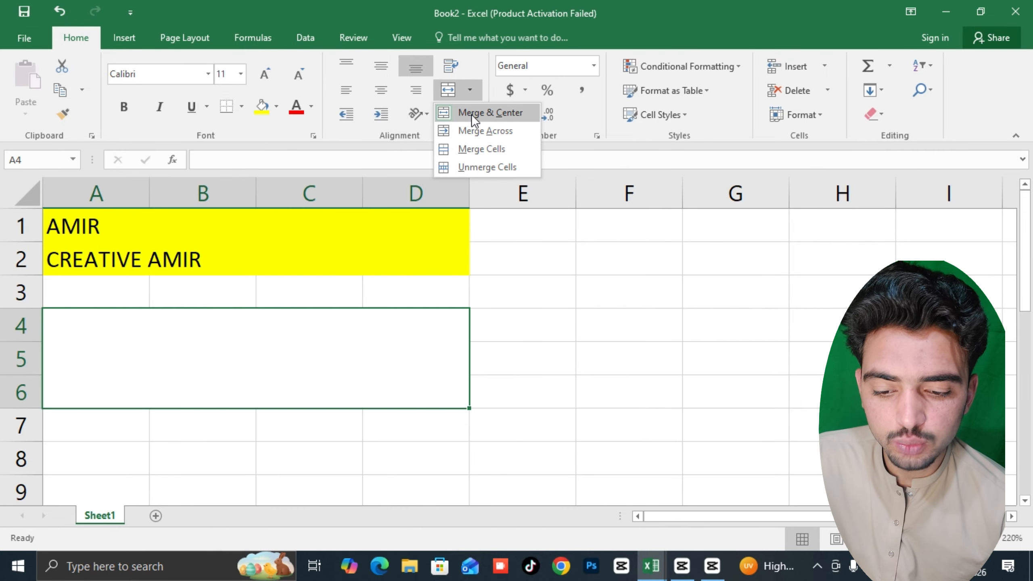
{"action": "left_click", "coordinate": [453, 337]}
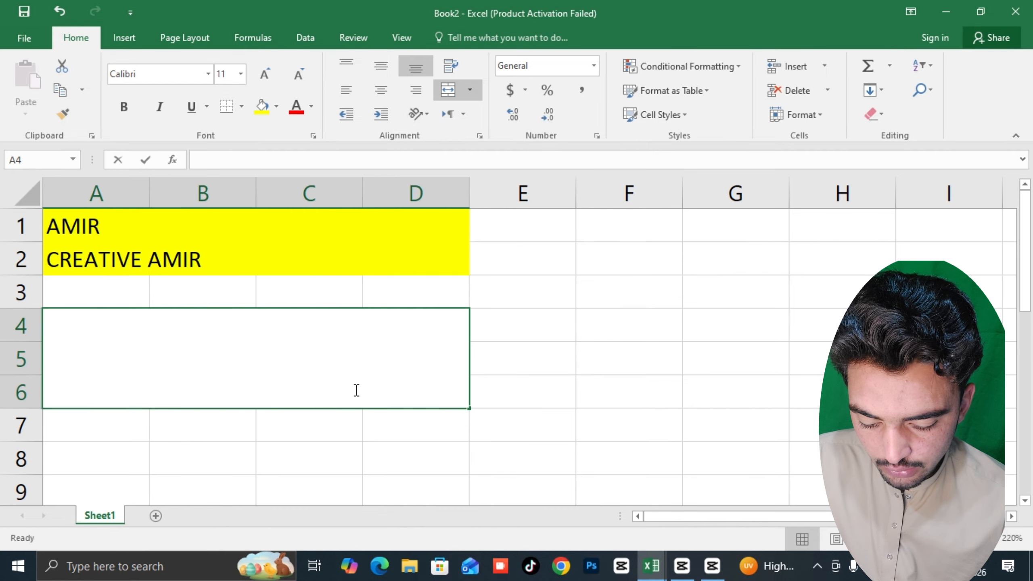
{"action": "type", "text": "Sub"}
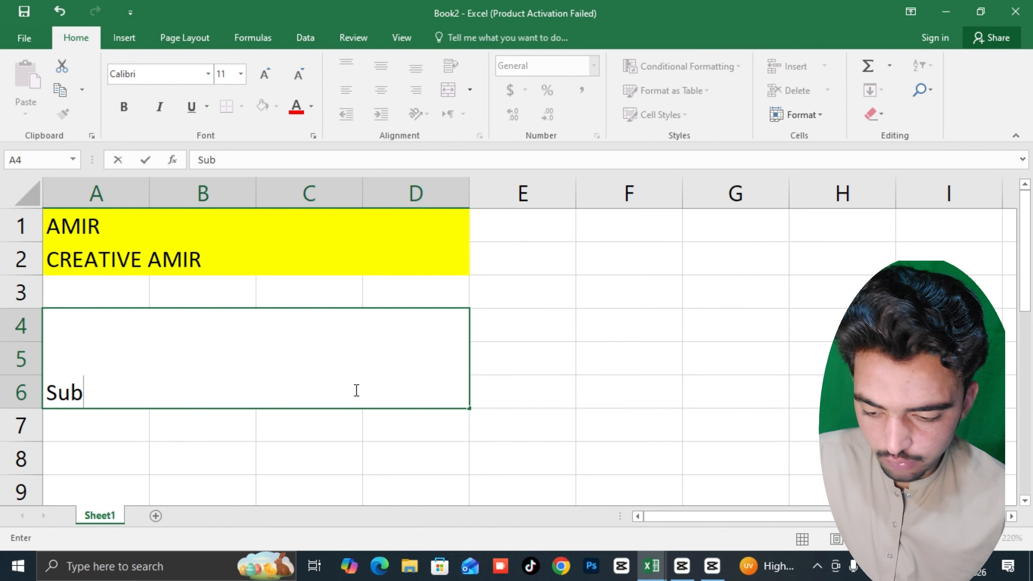
{"action": "type", "text": "scrive"}
{"action": "key", "text": "BackSpace"}
{"action": "key", "text": "BackSpace"}
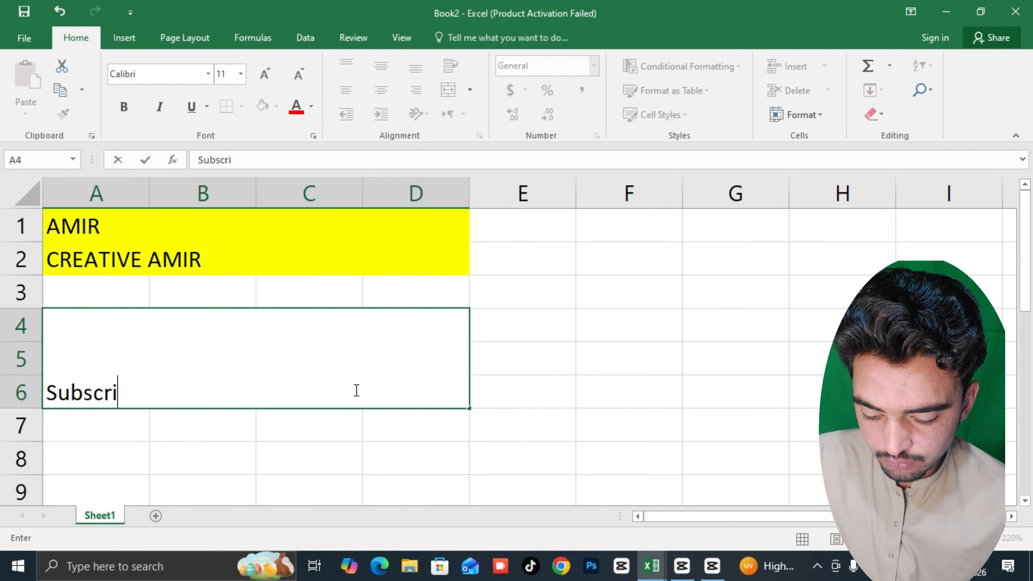
{"action": "type", "text": "ibe"}
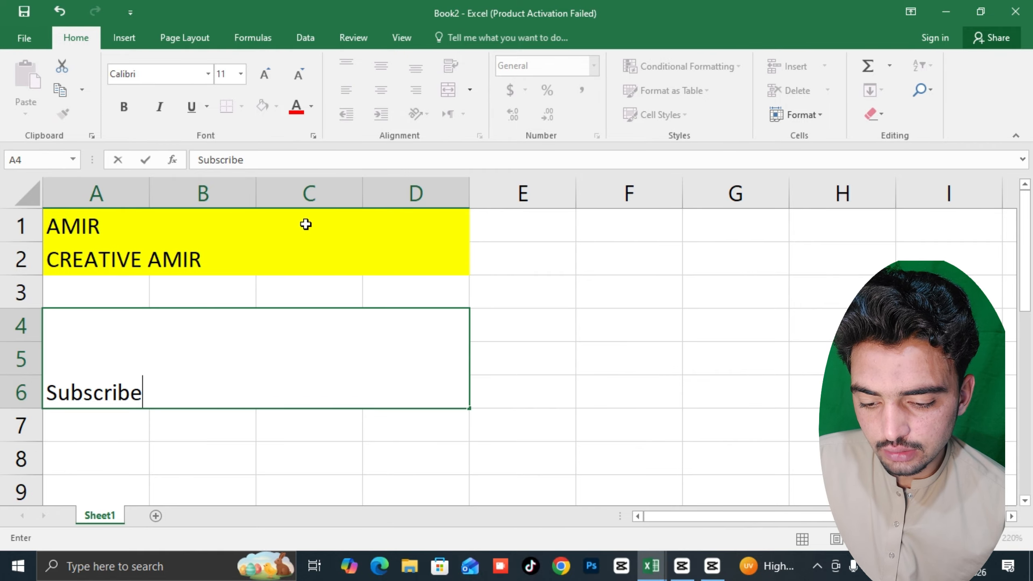
{"action": "left_click", "coordinate": [614, 405]}
Step: Increase the font size of the "Subscribe" cell to 22 and make its text bold and italic
{"action": "left_click", "coordinate": [337, 359]}
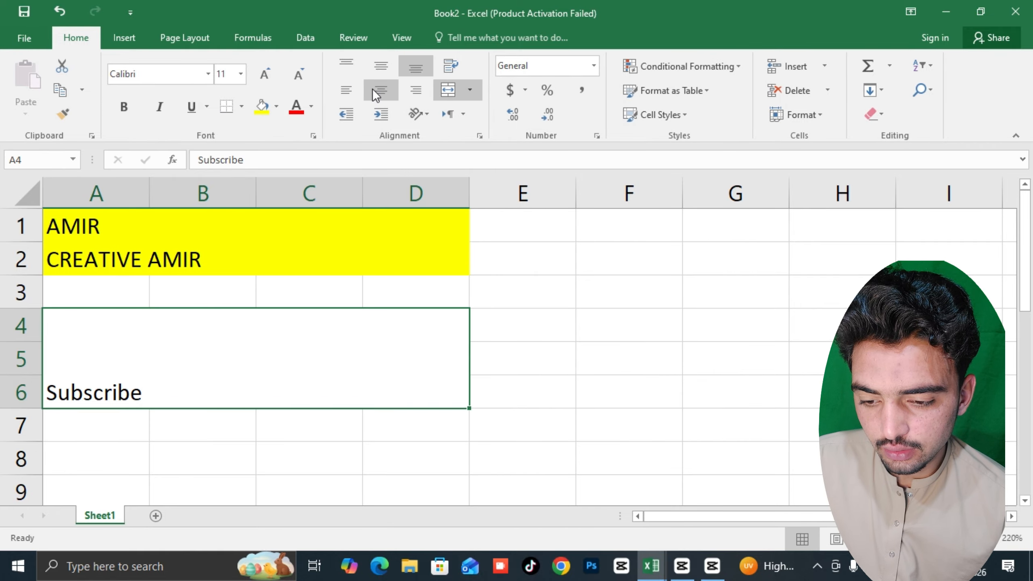
{"action": "left_click", "coordinate": [262, 65]}
{"action": "left_click", "coordinate": [269, 74]}
{"action": "left_click", "coordinate": [270, 74]}
{"action": "left_click", "coordinate": [270, 75]}
{"action": "left_click", "coordinate": [269, 75]}
{"action": "left_click", "coordinate": [269, 75]}
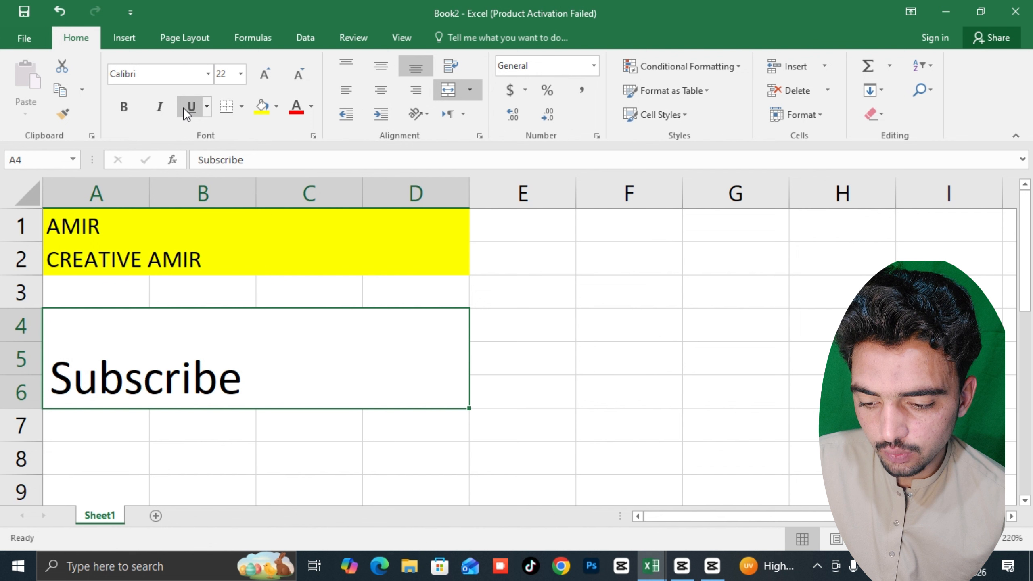
{"action": "left_click", "coordinate": [134, 109]}
{"action": "left_click", "coordinate": [162, 106]}
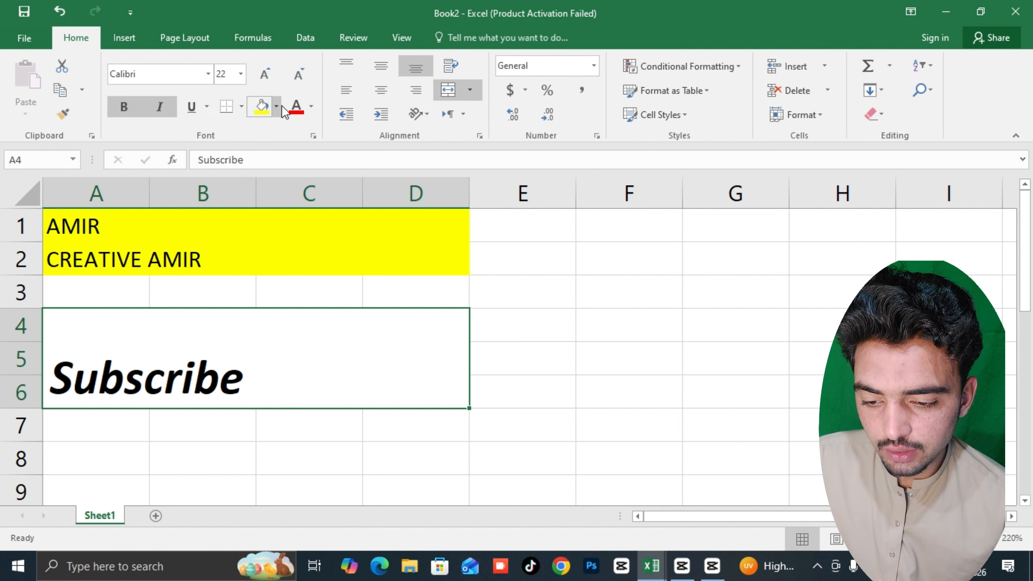
Step: Fill the merged "Subscribe" cell with green and centre its text horizontally and vertically
{"action": "left_click", "coordinate": [277, 106]}
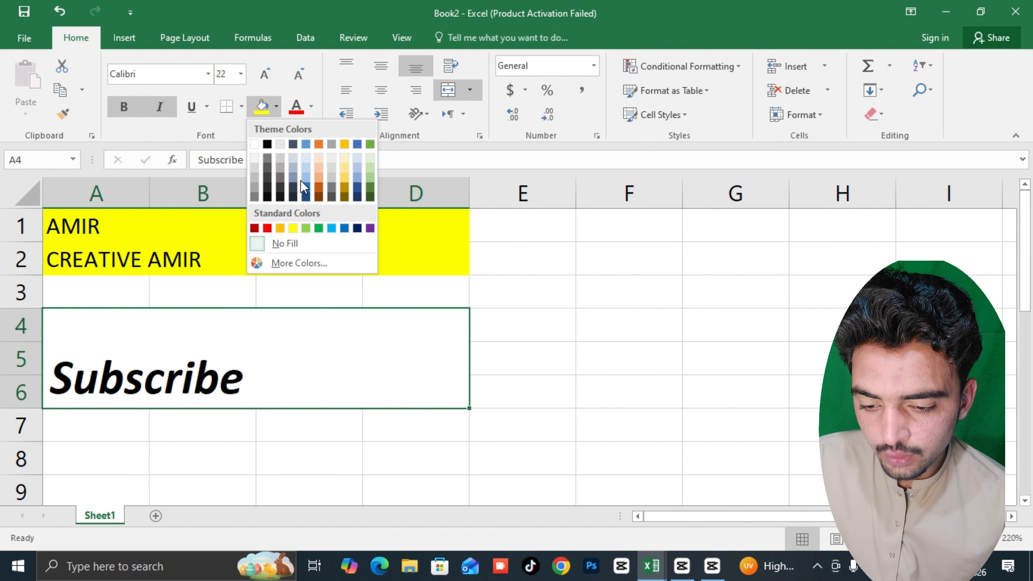
{"action": "left_click", "coordinate": [320, 228]}
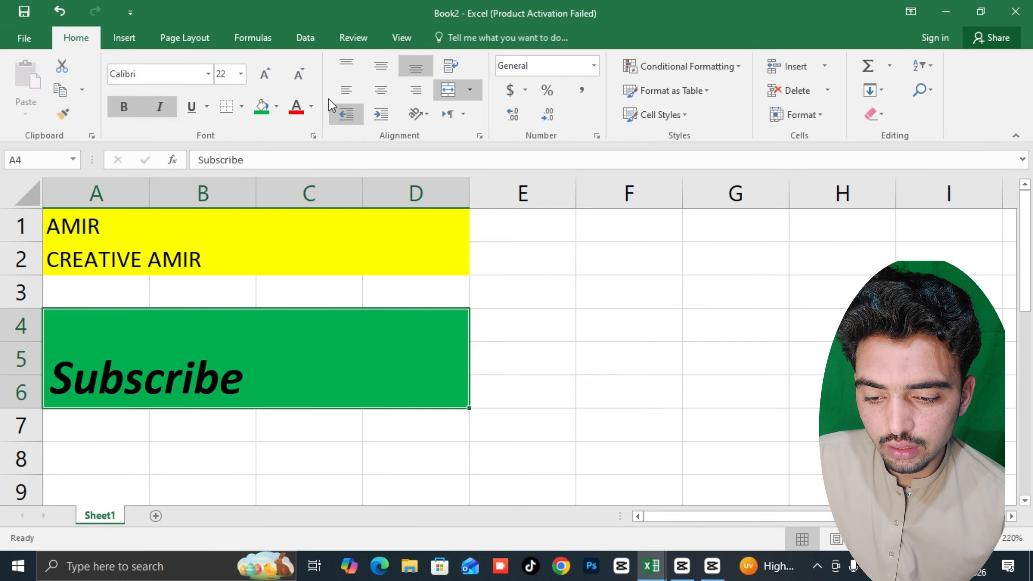
{"action": "left_click", "coordinate": [378, 87]}
{"action": "left_click", "coordinate": [379, 71]}
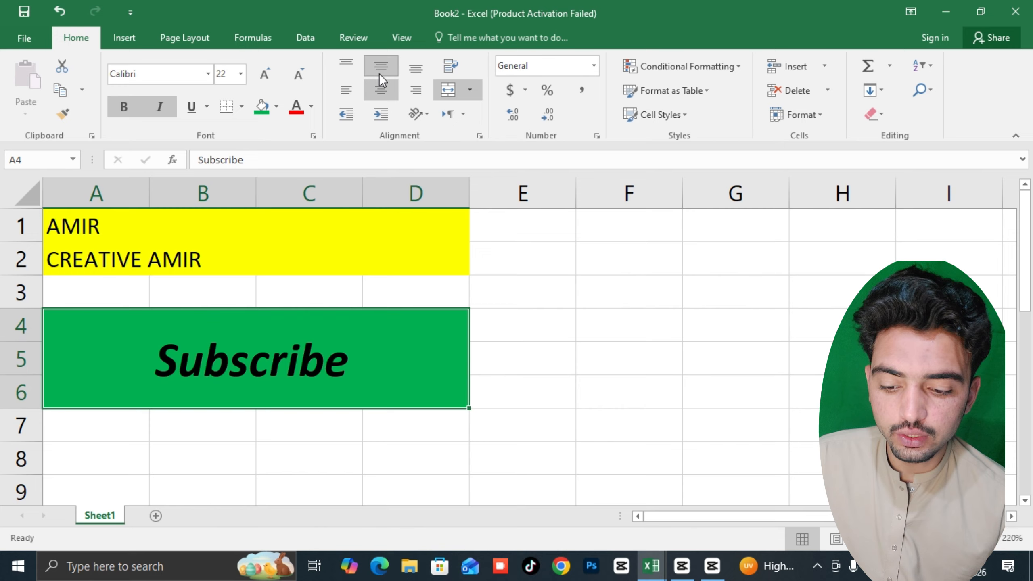
Step: Unmerge the "Subscribe" block A4:D6 and remove the fill colour from cells B4:D6
{"action": "left_click", "coordinate": [497, 373]}
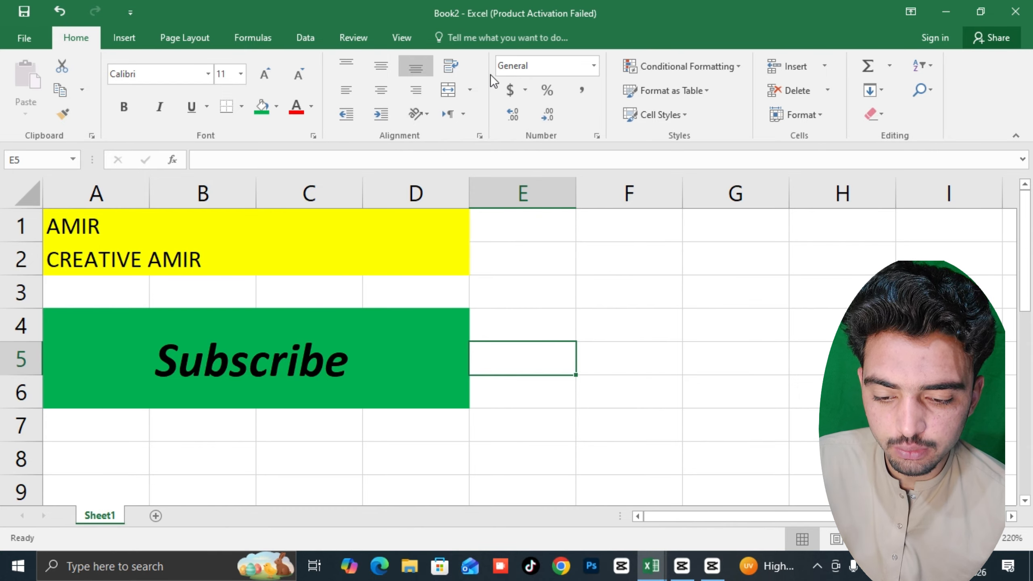
{"action": "left_click", "coordinate": [476, 88]}
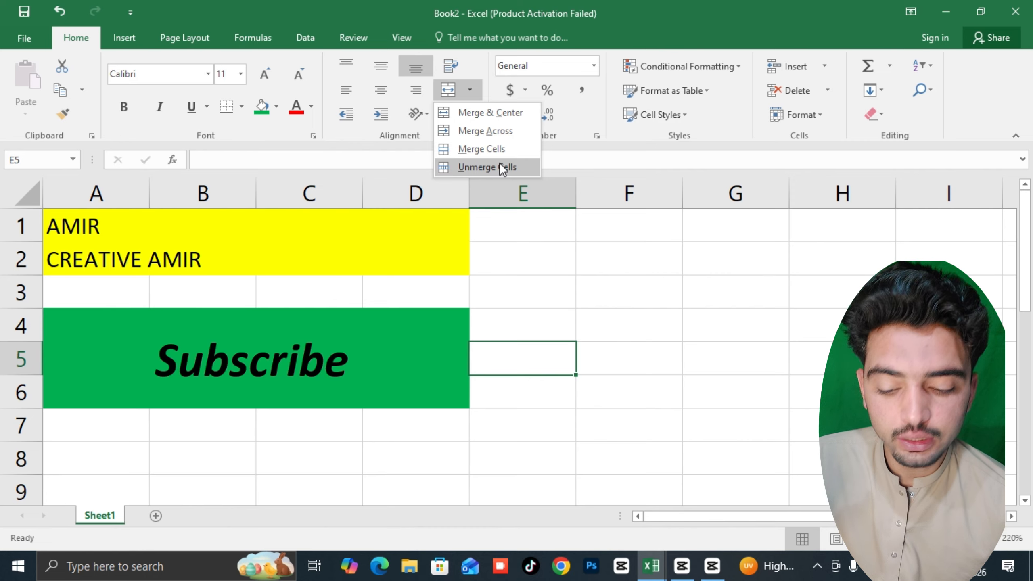
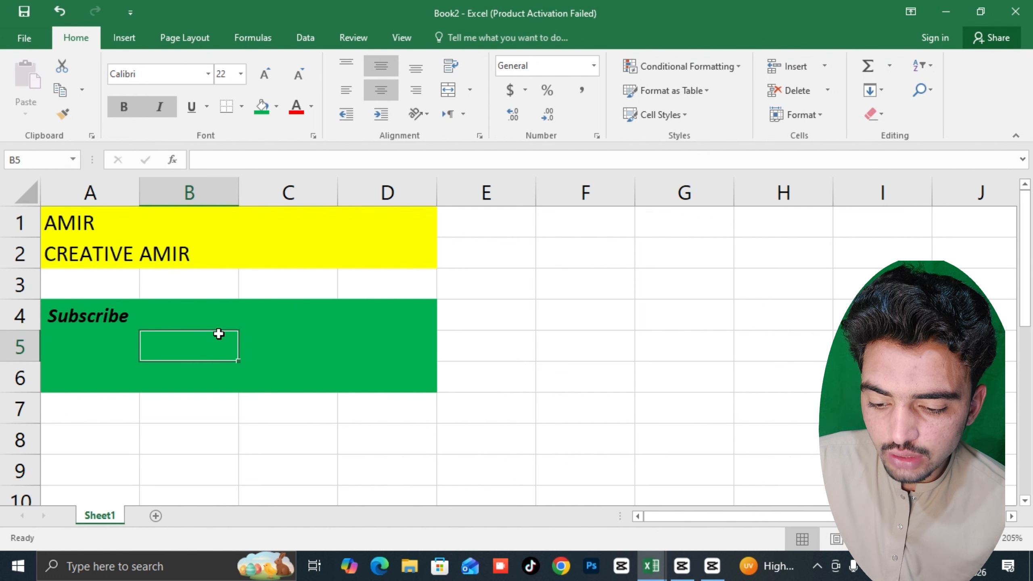
{"action": "left_click_drag", "start_coordinate": [216, 320], "coordinate": [384, 370]}
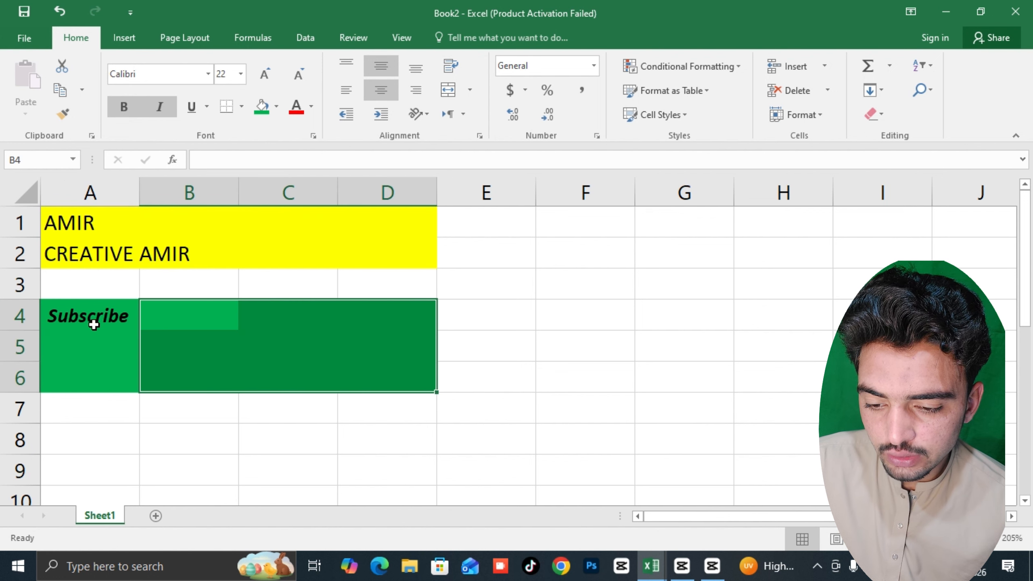
{"action": "left_click", "coordinate": [278, 115]}
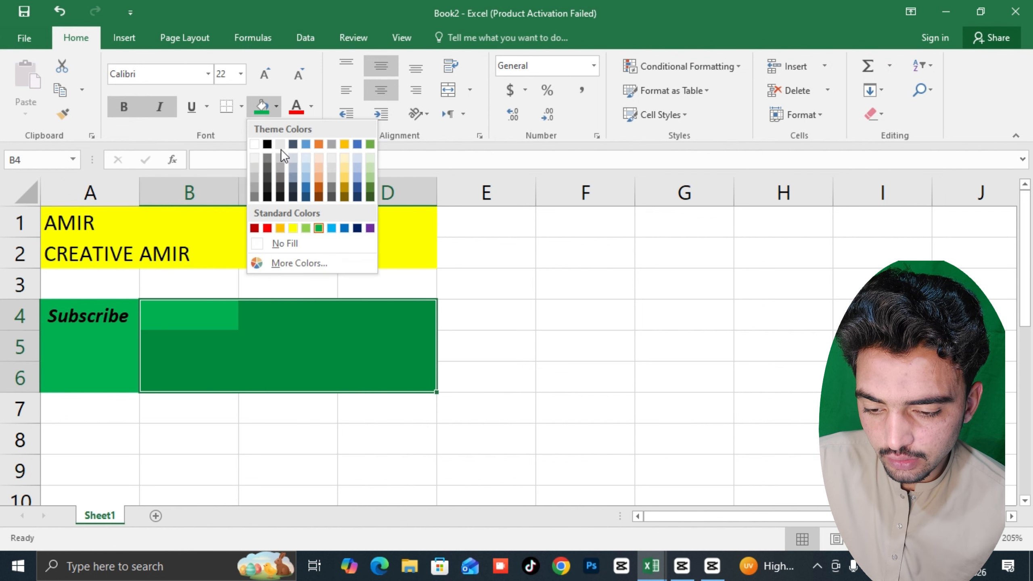
{"action": "left_click", "coordinate": [289, 240]}
{"action": "left_click", "coordinate": [269, 390]}
{"action": "left_click_drag", "start_coordinate": [226, 302], "coordinate": [369, 373]}
Step: Set the text direction of cell D6 to Left-to-Right
{"action": "left_click", "coordinate": [366, 372]}
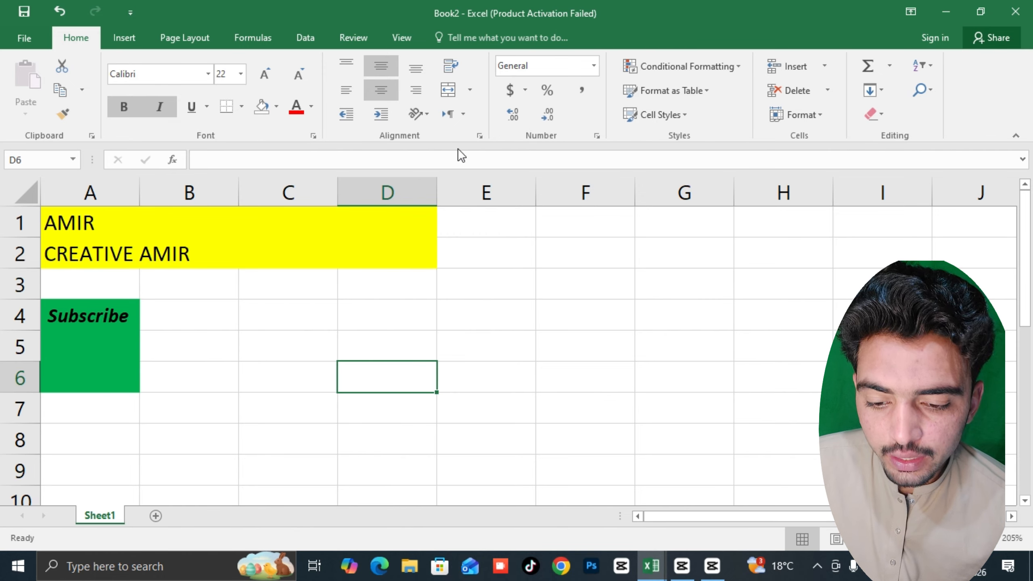
{"action": "left_click", "coordinate": [464, 120]}
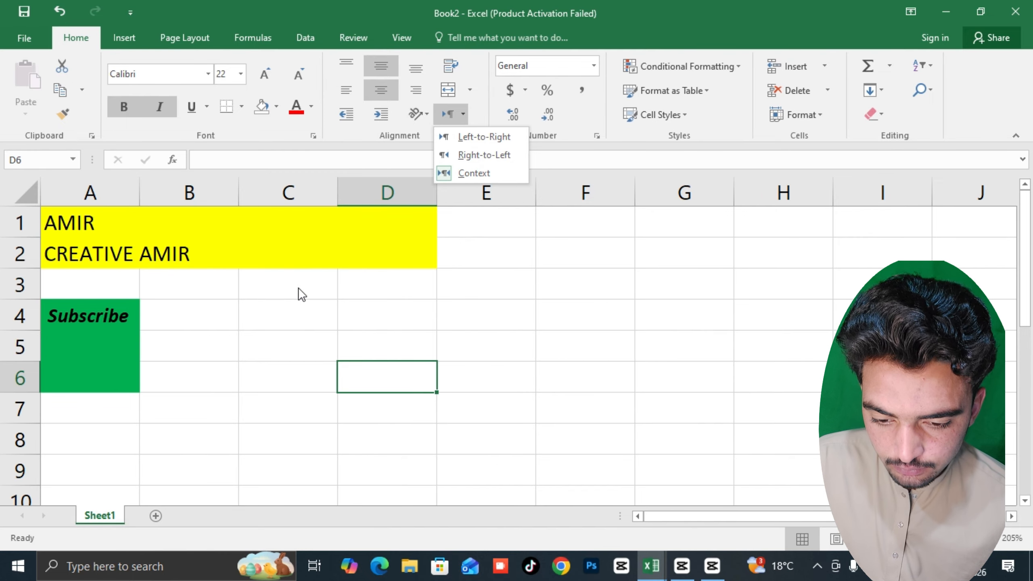
{"action": "left_click", "coordinate": [468, 144]}
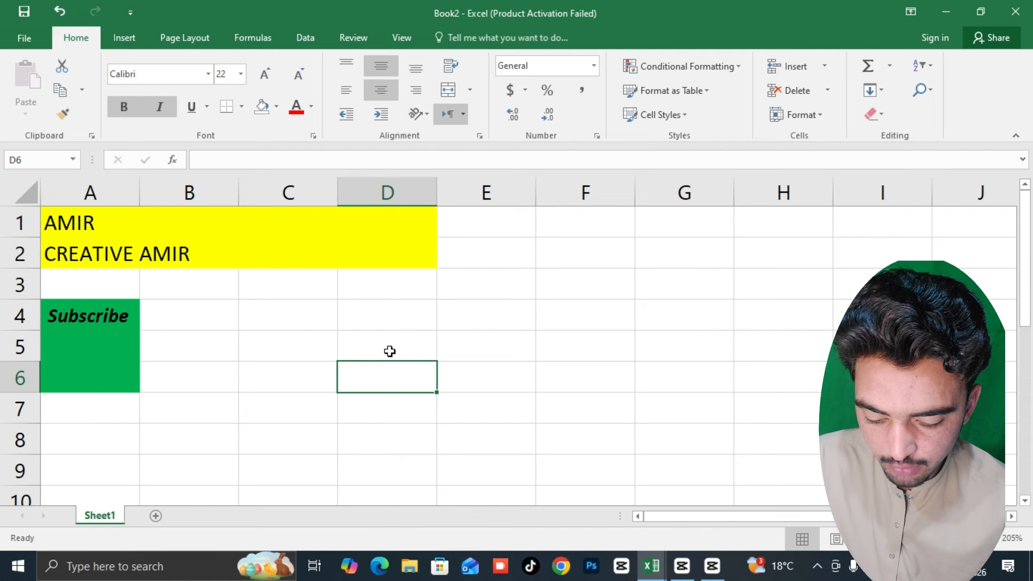
{"action": "key", "text": "F2"}
{"action": "type", "text": "AMie"}
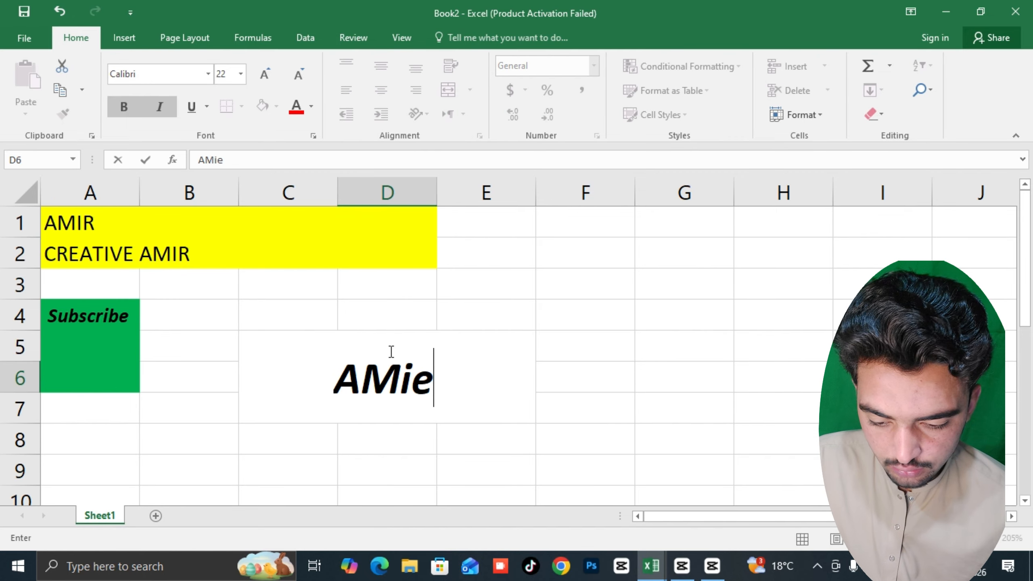
{"action": "key", "text": "BackSpace"}
{"action": "key", "text": "BackSpace"}
{"action": "key", "text": "BackSpace"}
{"action": "key", "text": "BackSpace"}
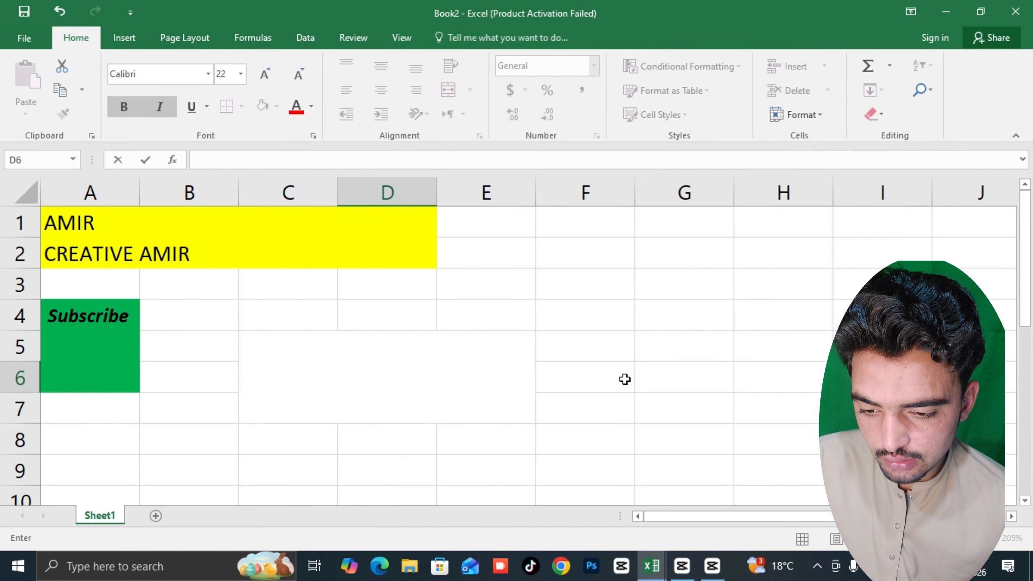
Step: Reduce the font size of the empty cell F6 to 10
{"action": "left_click", "coordinate": [625, 378]}
{"action": "left_click", "coordinate": [298, 74]}
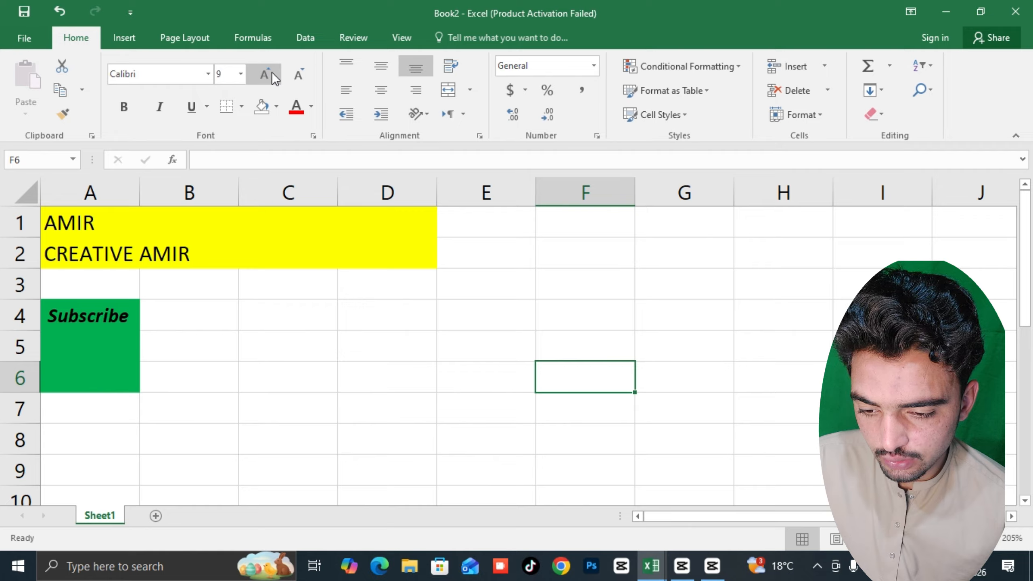
{"action": "left_click", "coordinate": [270, 73]}
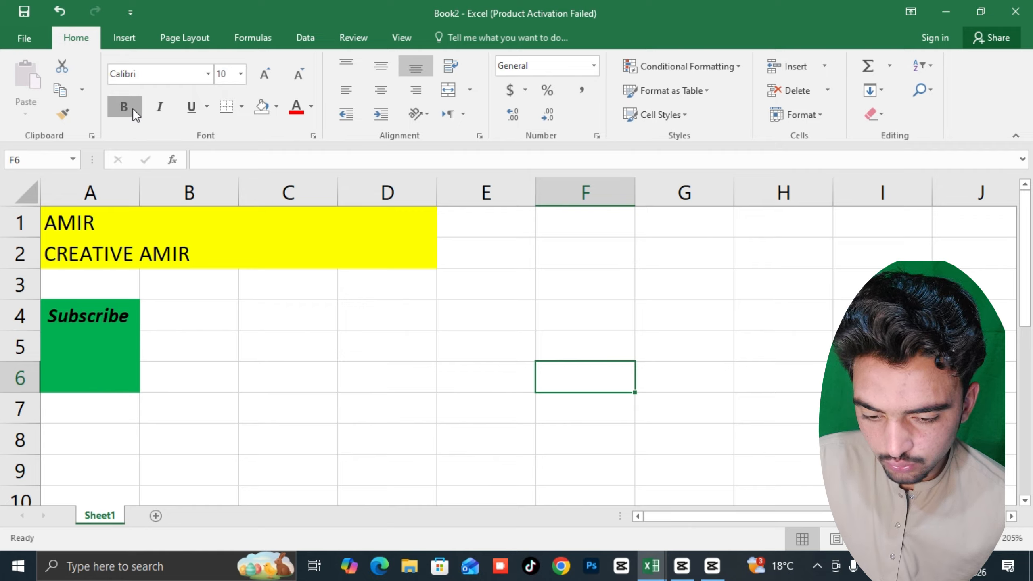
{"action": "left_click", "coordinate": [300, 247]}
Step: Enter the sample first name in capitals in cell D6
{"action": "left_click", "coordinate": [362, 366]}
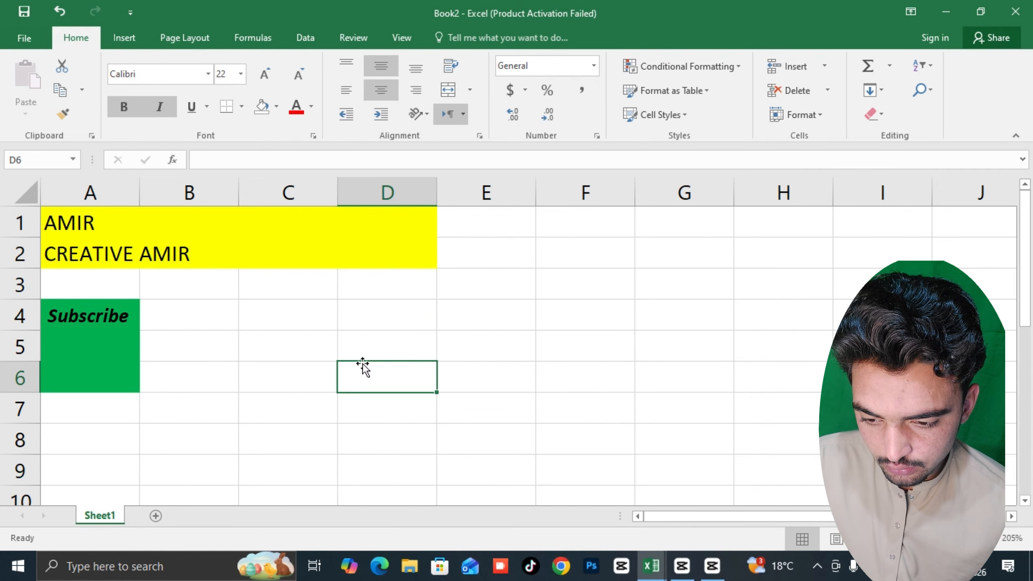
{"action": "type", "text": "dw"}
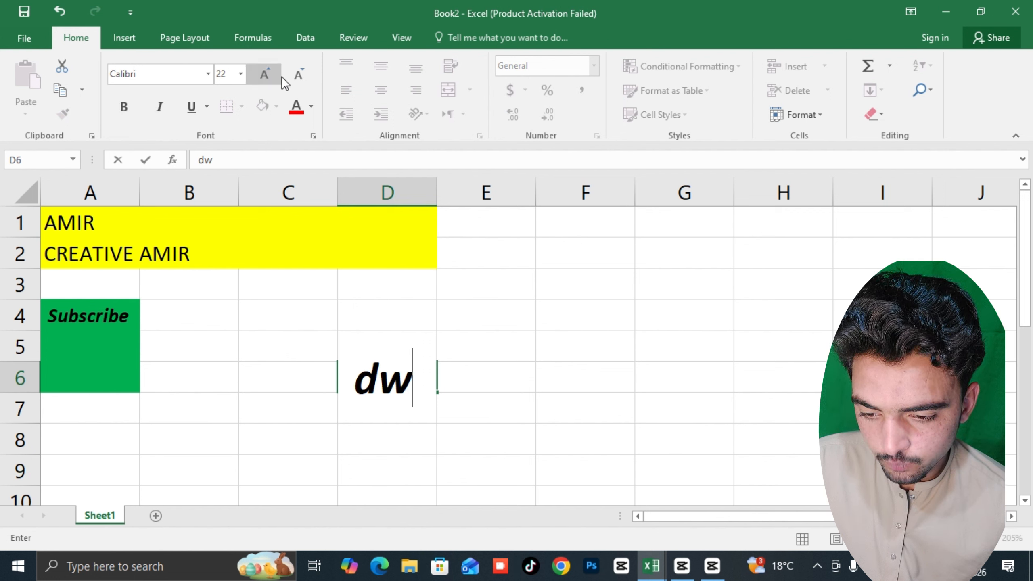
{"action": "left_click", "coordinate": [240, 74]}
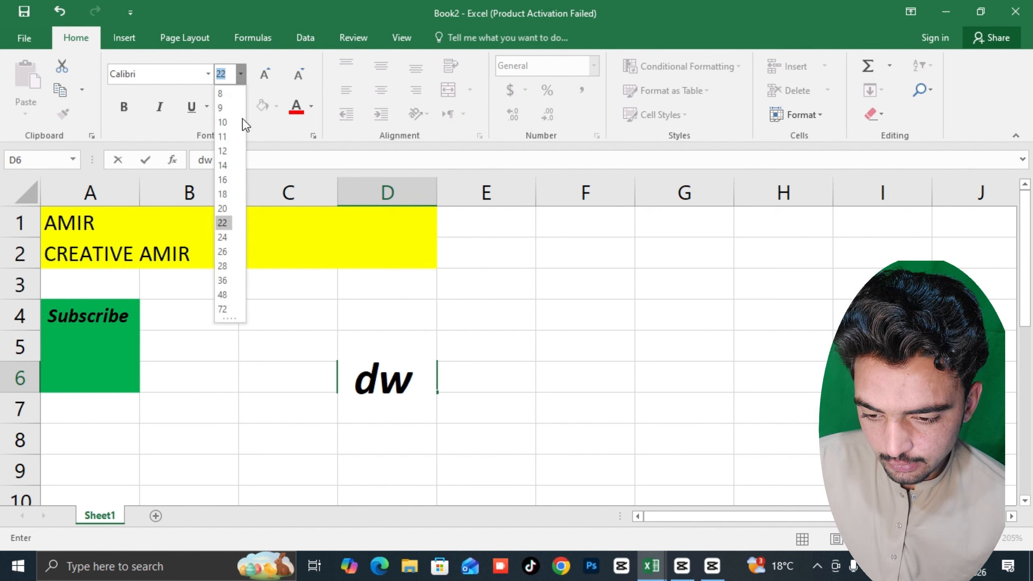
{"action": "left_click", "coordinate": [222, 137]}
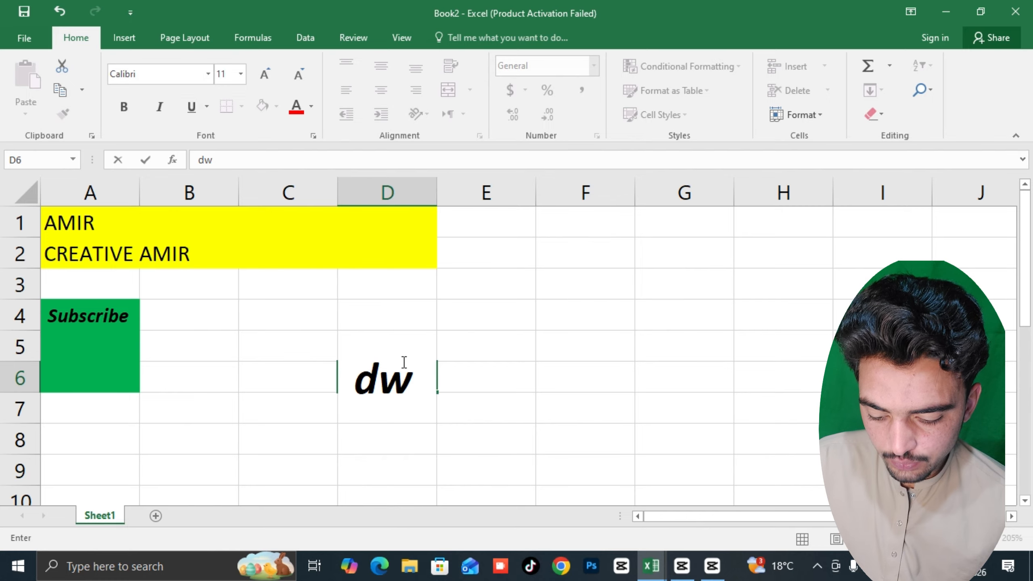
{"action": "left_click_drag", "start_coordinate": [405, 366], "coordinate": [363, 378]}
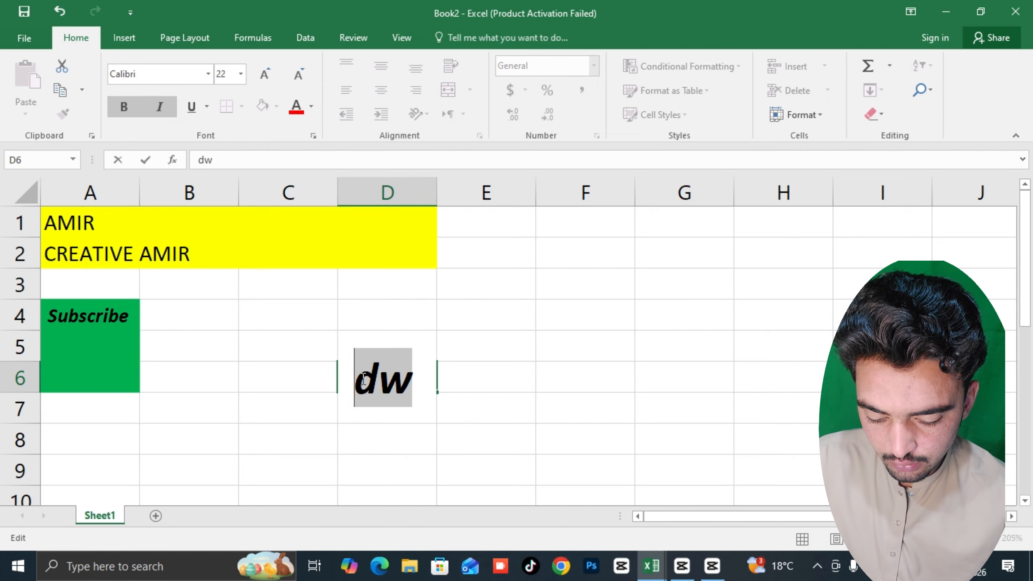
{"action": "type", "text": "AMIR"}
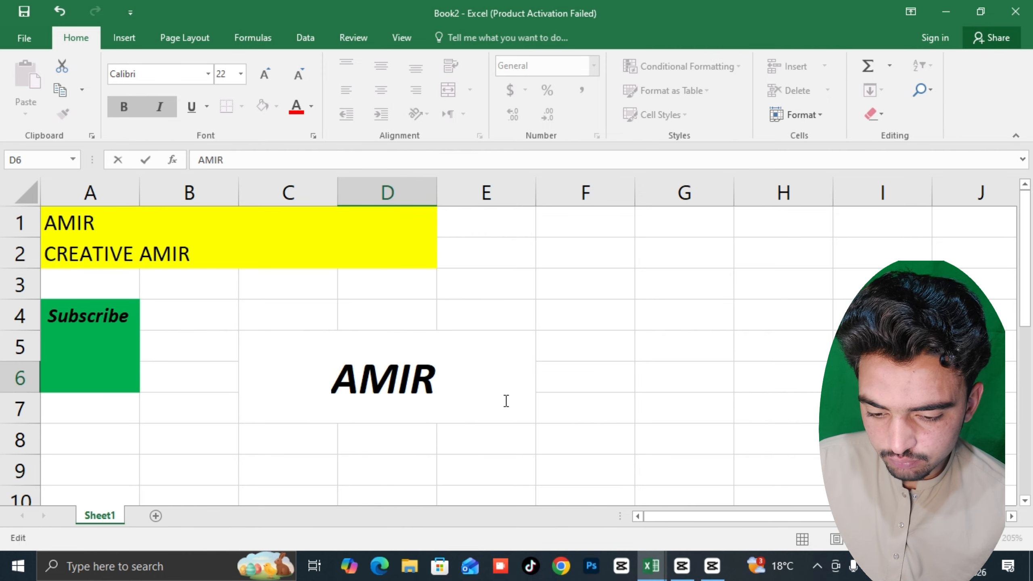
{"action": "left_click", "coordinate": [649, 401]}
Step: Remove italic and bold from the text in cell D6 and set its font size to 11
{"action": "left_click", "coordinate": [406, 365]}
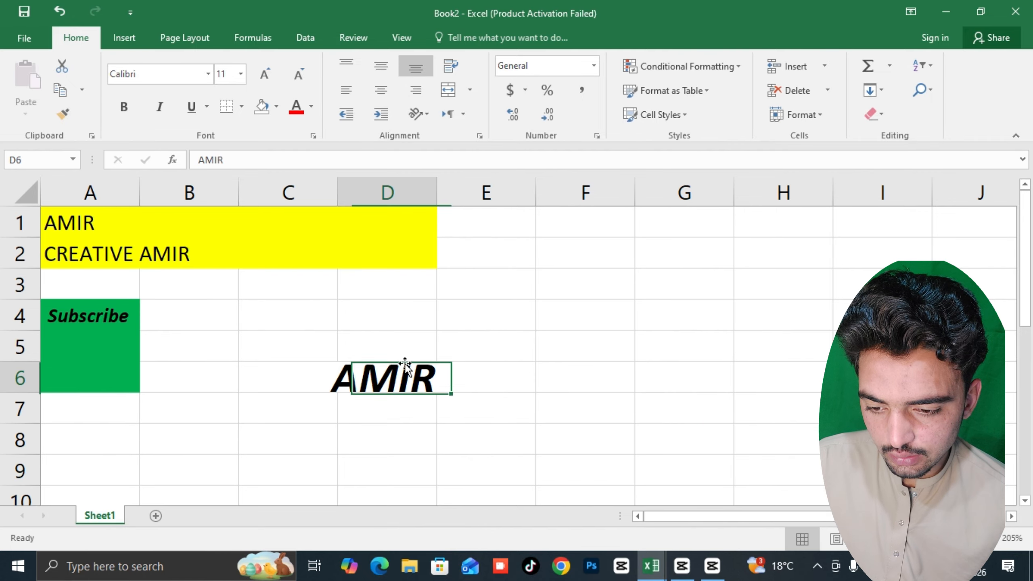
{"action": "left_click", "coordinate": [158, 107]}
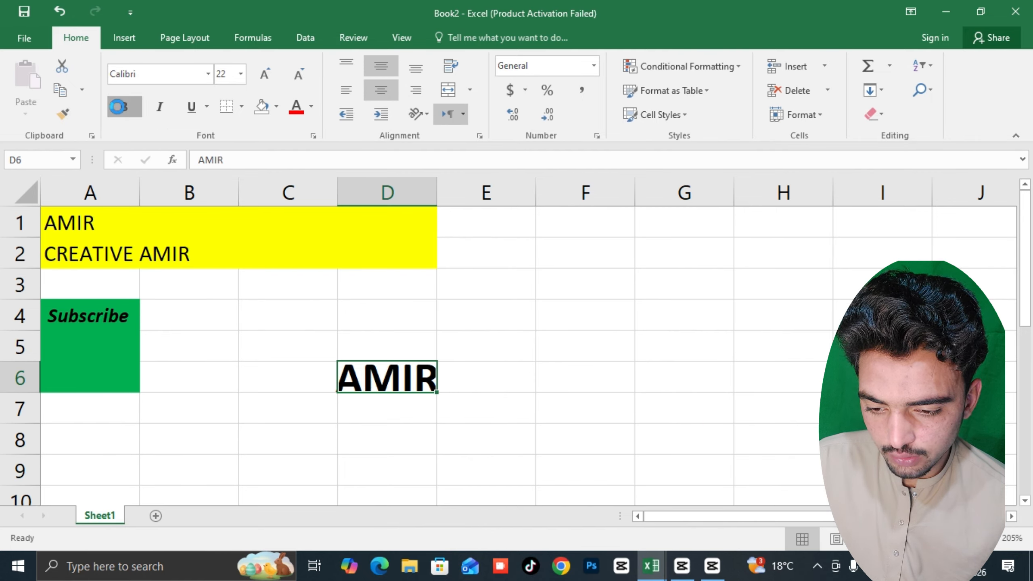
{"action": "left_click", "coordinate": [123, 107]}
{"action": "left_click", "coordinate": [241, 75]}
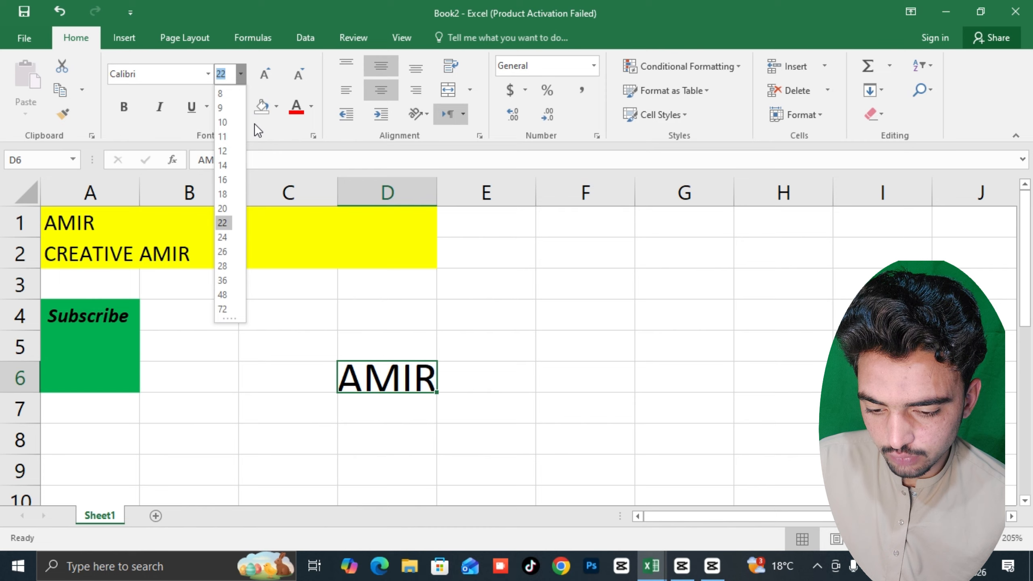
{"action": "left_click", "coordinate": [226, 137]}
Step: Append "youtube channel" to the existing text in the yellow merged cell of row 2
{"action": "scroll", "coordinate": [472, 392], "scroll_direction": "up", "scroll_amount": 3}
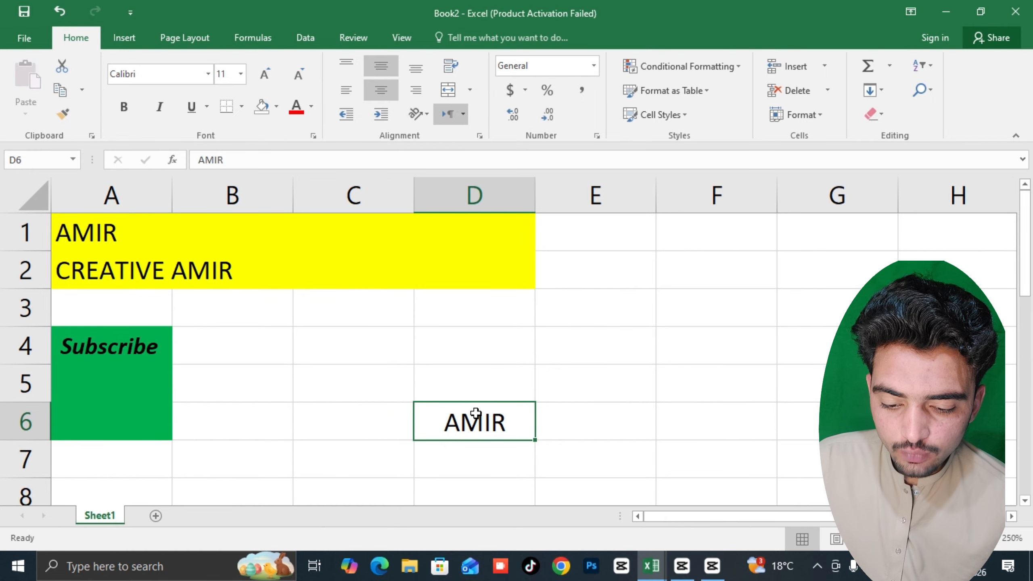
{"action": "scroll", "coordinate": [491, 423], "scroll_direction": "up", "scroll_amount": 2}
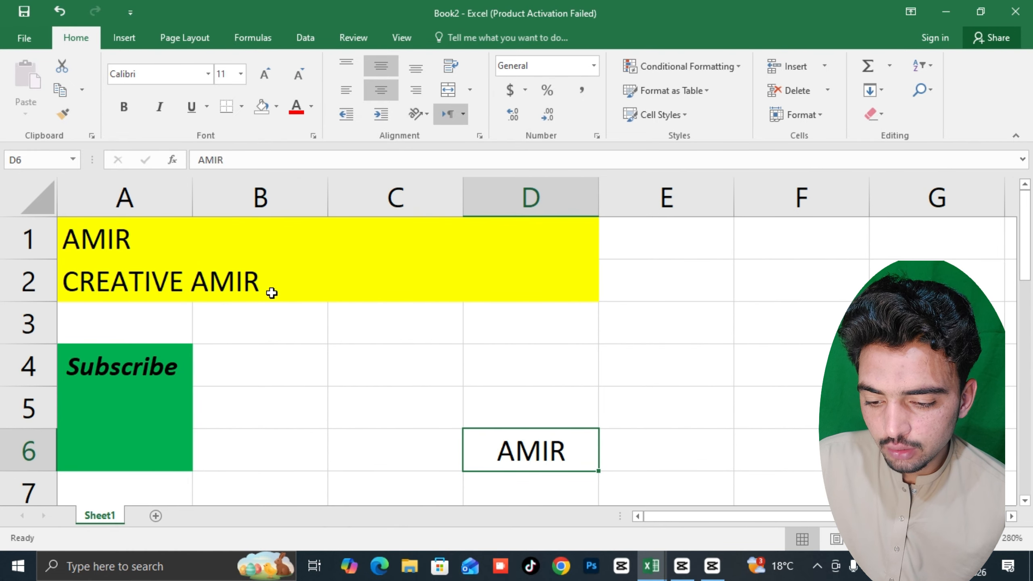
{"action": "left_click", "coordinate": [253, 275]}
{"action": "double_click", "coordinate": [258, 278]}
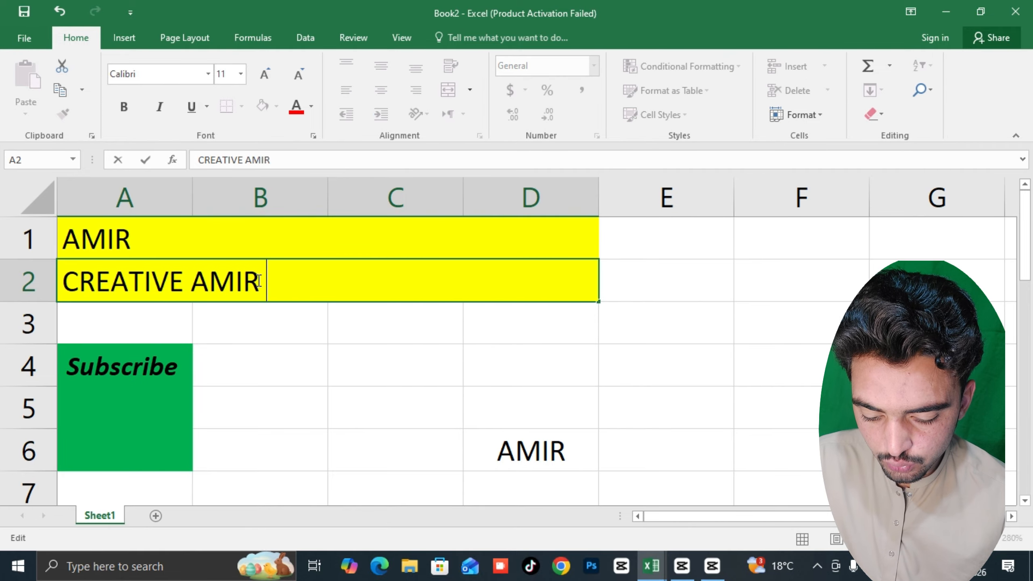
{"action": "type", "text": "yiu"}
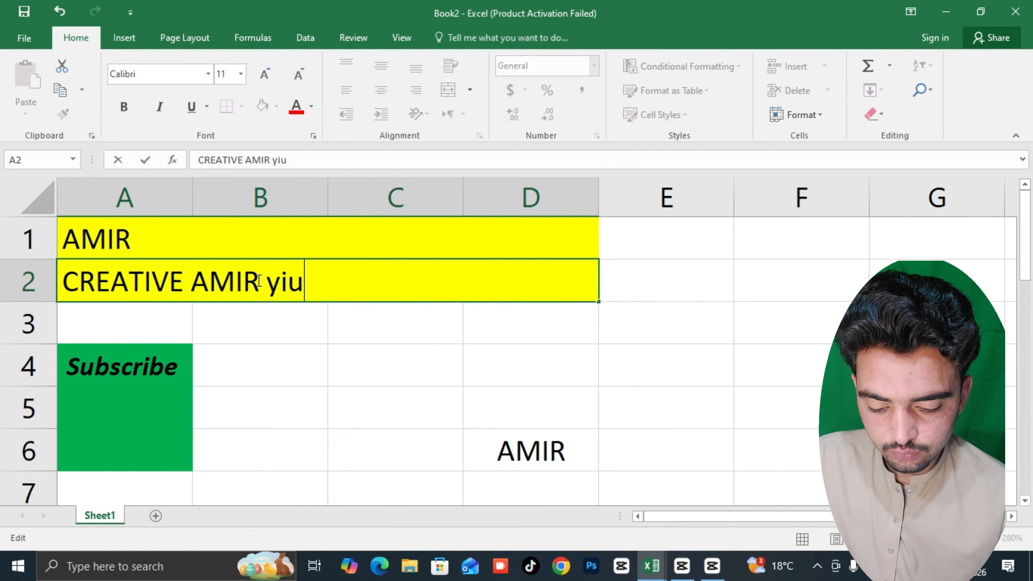
{"action": "key", "text": "BackSpace"}
{"action": "key", "text": "BackSpace"}
{"action": "type", "text": "out"}
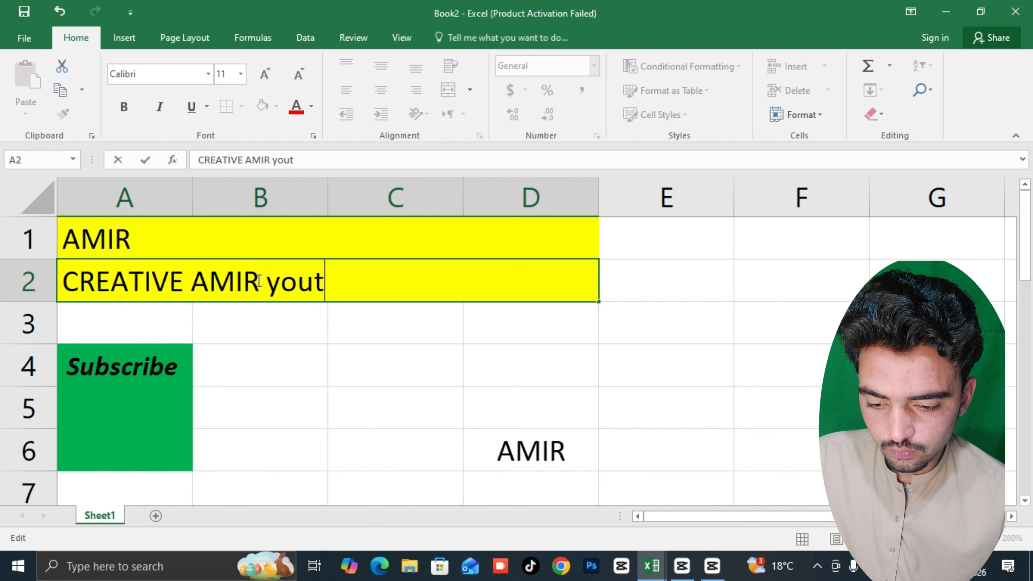
{"action": "type", "text": "ube cahnn"}
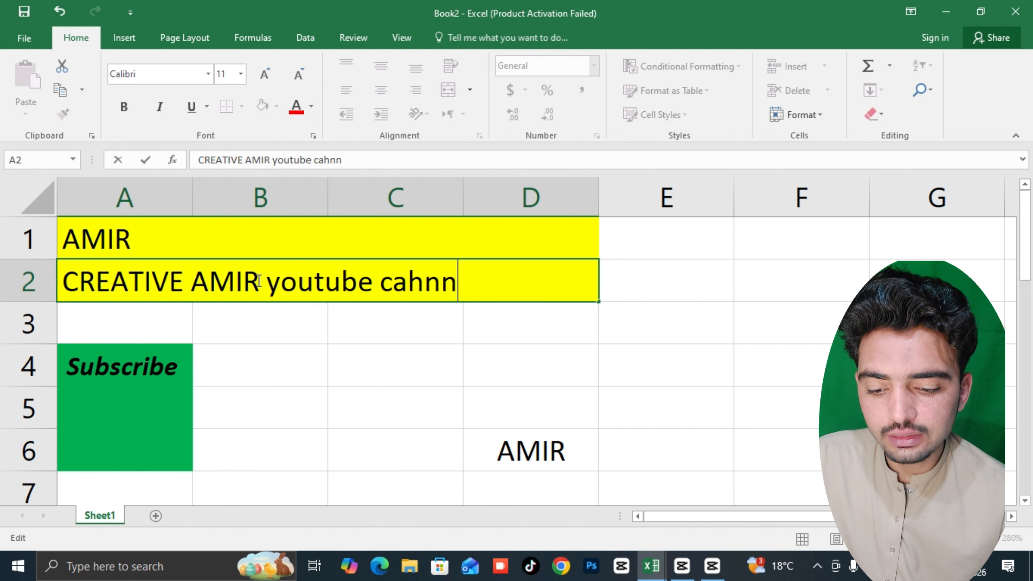
{"action": "key", "text": "BackSpace"}
{"action": "key", "text": "BackSpace"}
{"action": "key", "text": "BackSpace"}
{"action": "key", "text": "BackSpace"}
{"action": "type", "text": "ha"}
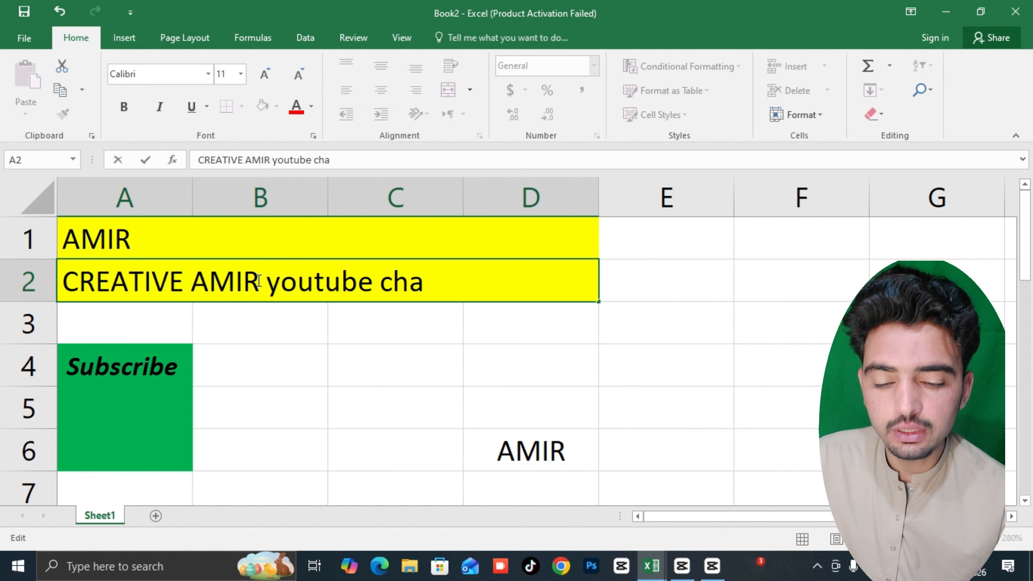
{"action": "type", "text": "nnel"}
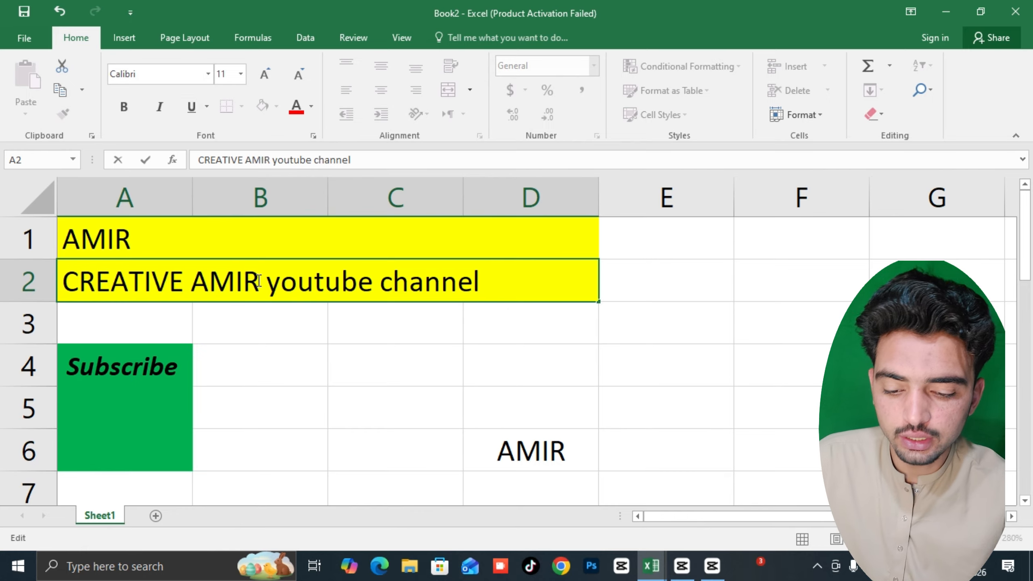
{"action": "left_click", "coordinate": [331, 350]}
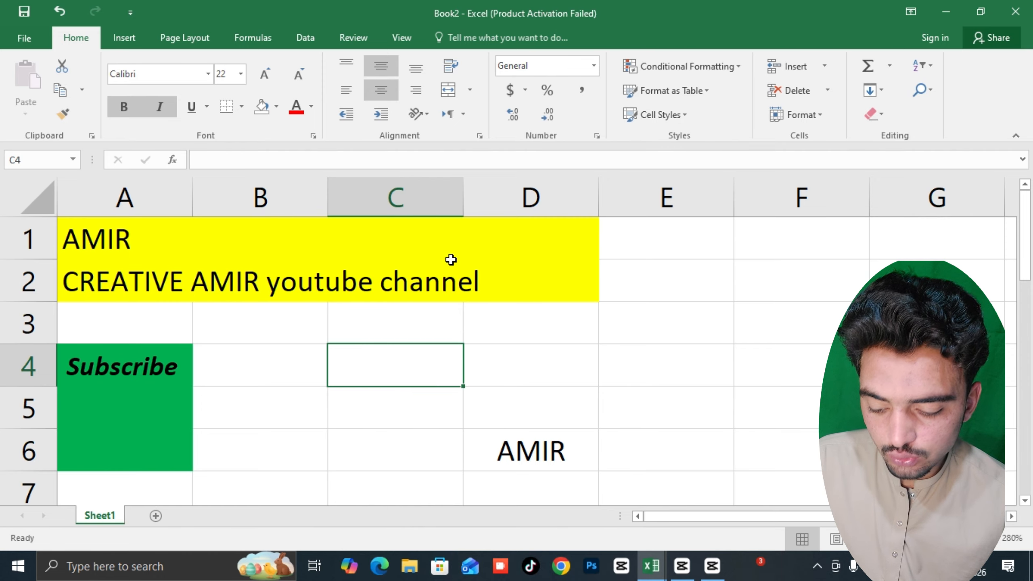
Step: Clear all the text from the yellow merged cell in row 2 and switch the keyboard input language to Urdu
{"action": "left_click", "coordinate": [450, 287]}
{"action": "key", "text": "shift+Up"}
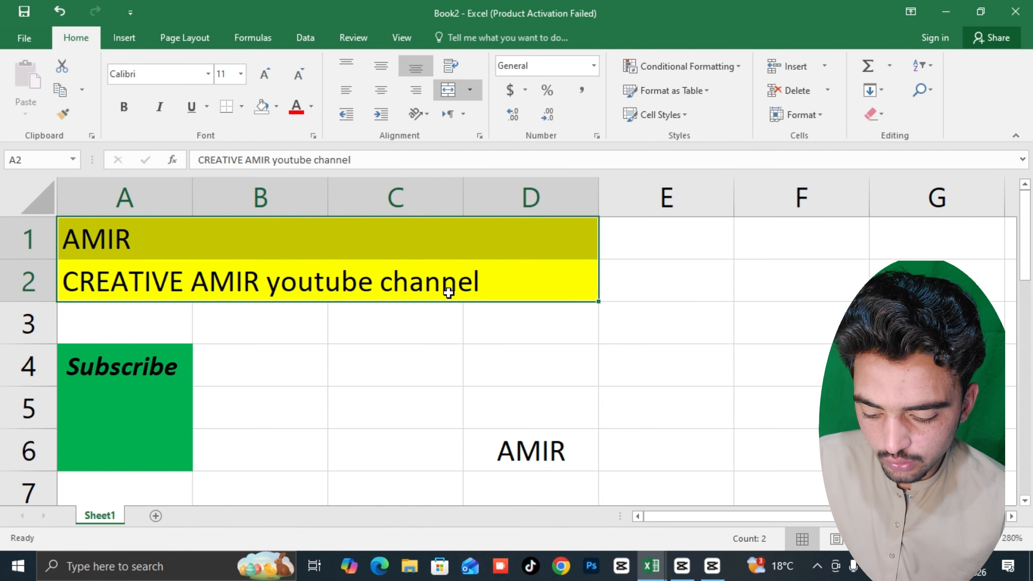
{"action": "double_click", "coordinate": [449, 292]}
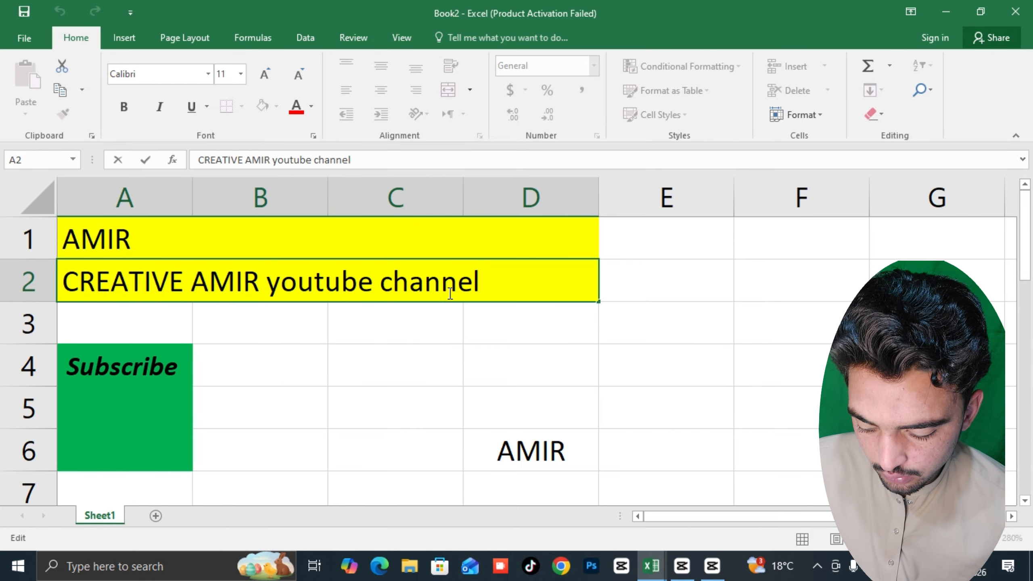
{"action": "double_click", "coordinate": [450, 293]}
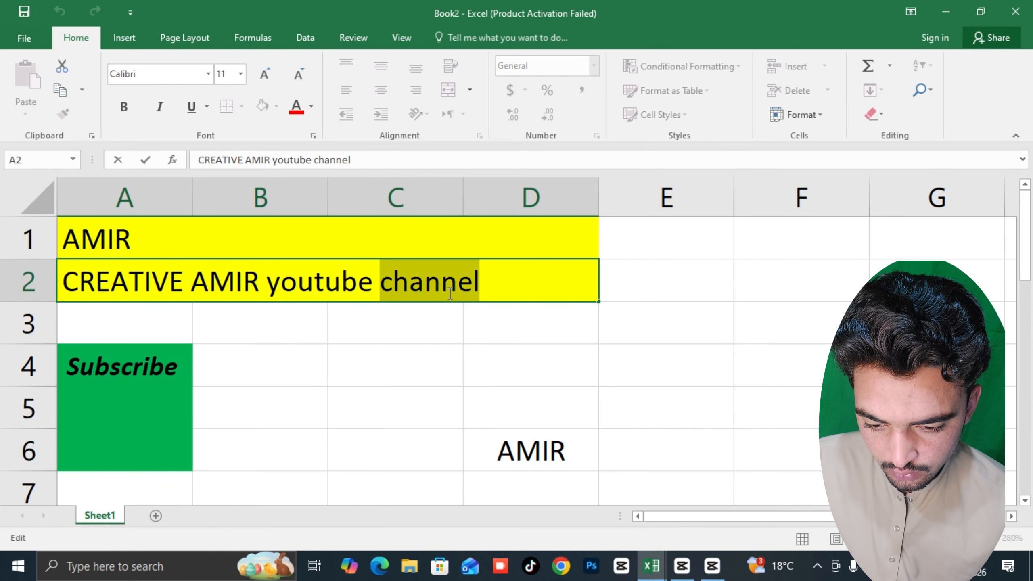
{"action": "left_click_drag", "start_coordinate": [483, 286], "coordinate": [37, 292]}
{"action": "key", "text": "BackSpace"}
{"action": "key", "text": "super+space"}
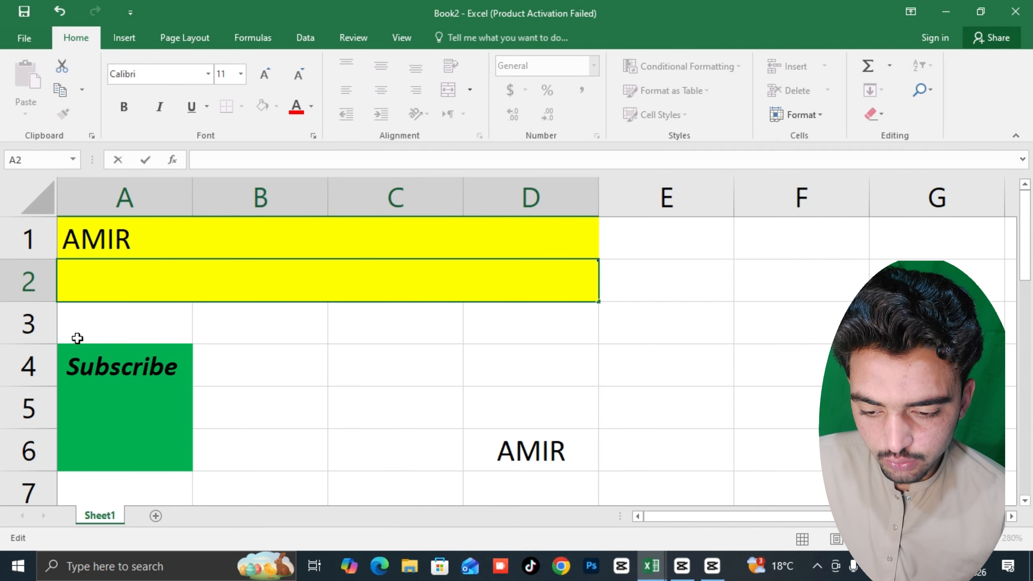
{"action": "left_click", "coordinate": [362, 346]}
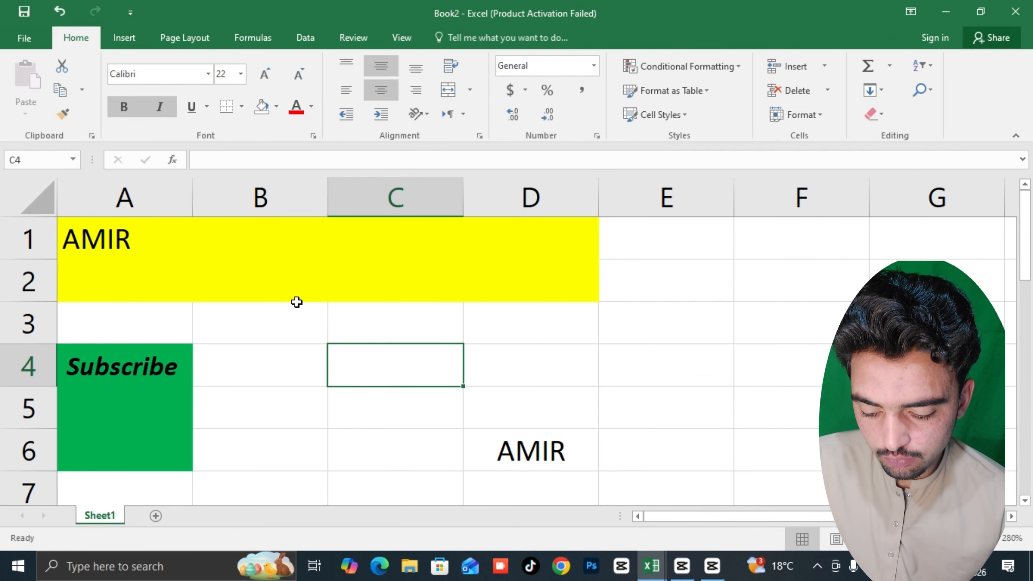
Step: Enter the Urdu-script sample text "س اااااااا" in the yellow merged cell of row 2
{"action": "left_click", "coordinate": [291, 297]}
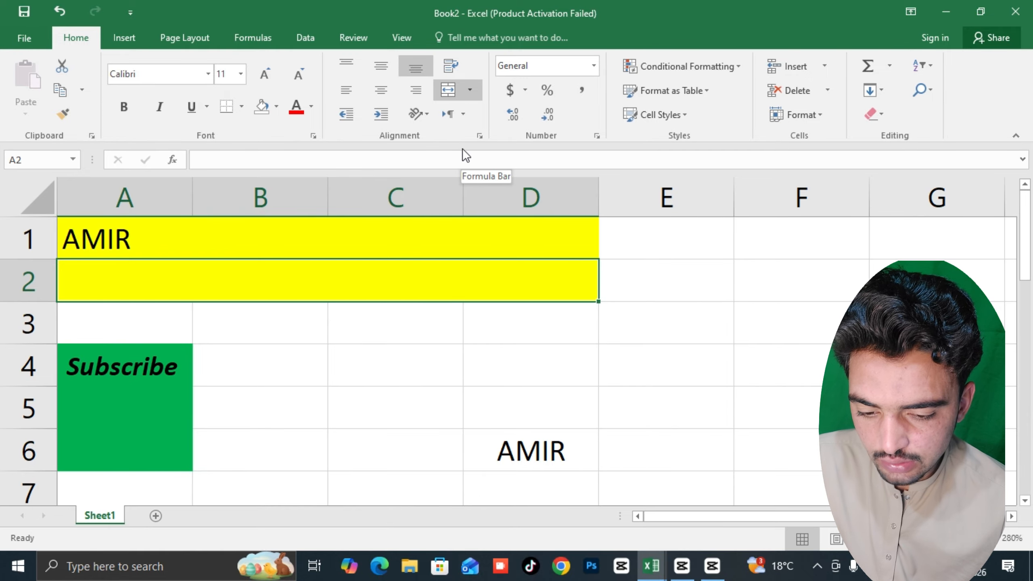
{"action": "type", "text": "س اااا"}
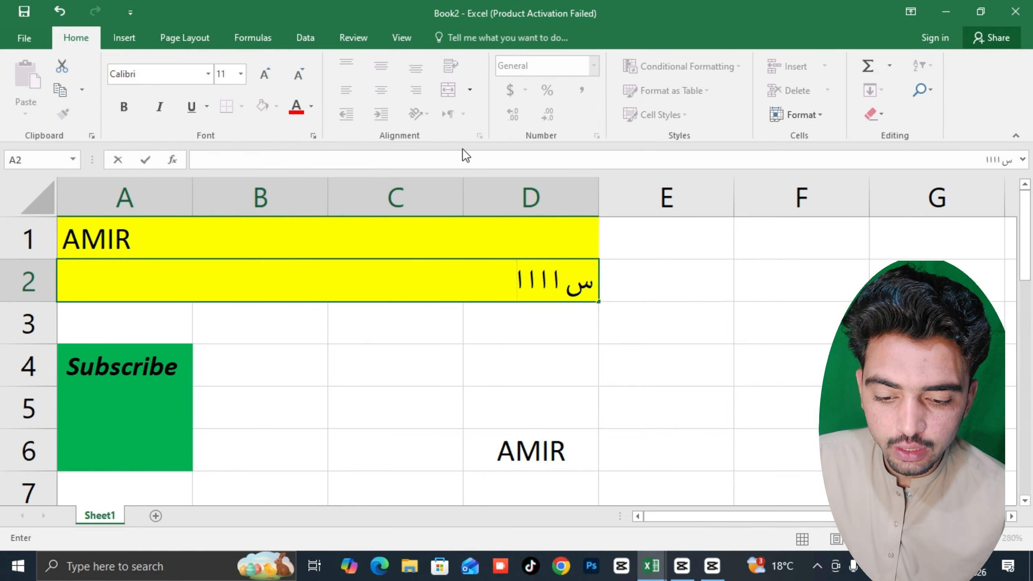
{"action": "type", "text": "اااا"}
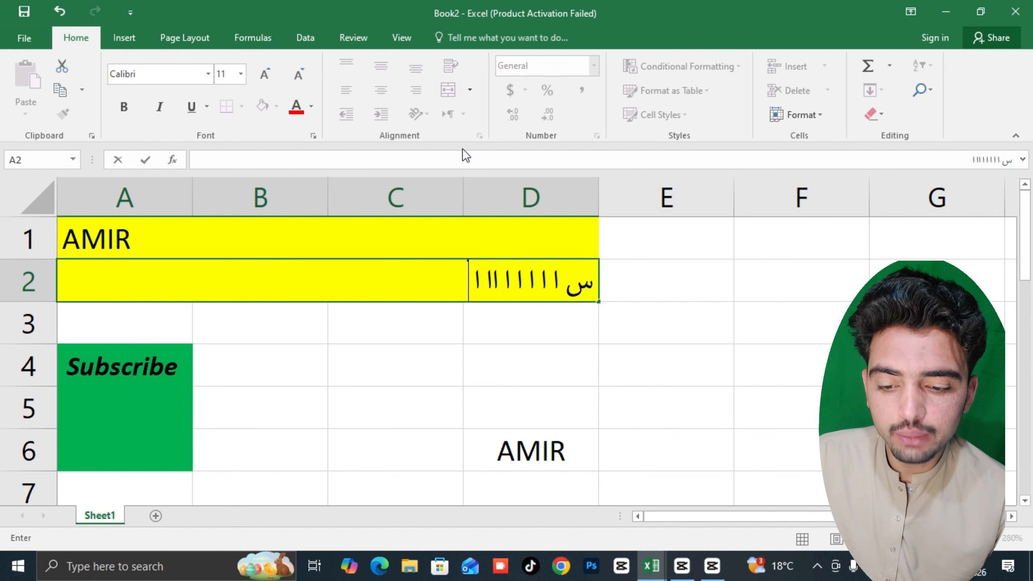
{"action": "left_click", "coordinate": [627, 341]}
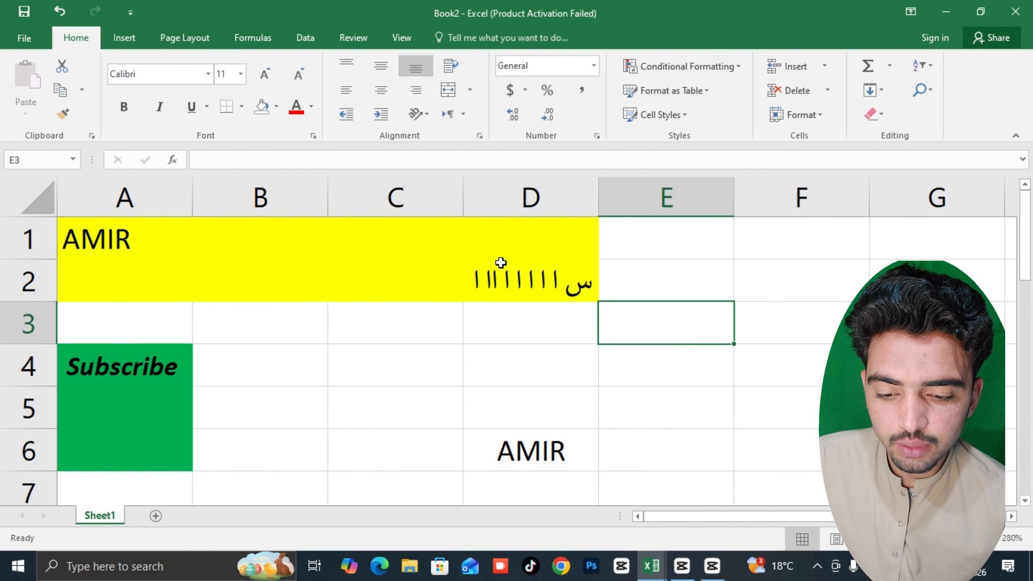
Step: Set the text direction of the yellow merged cell in row 2 to Right-to-Left
{"action": "left_click", "coordinate": [501, 262]}
{"action": "left_click", "coordinate": [472, 90]}
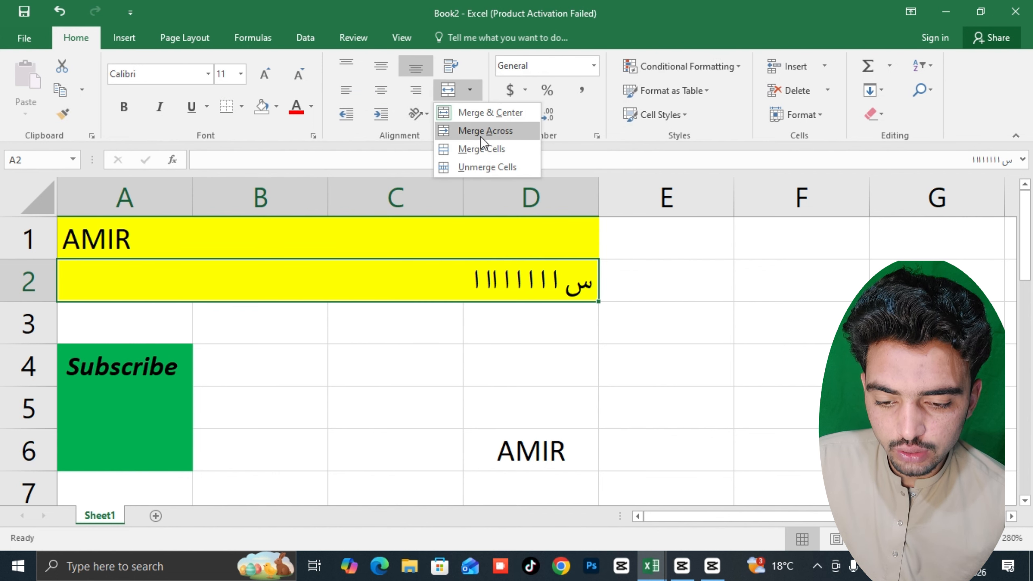
{"action": "left_click", "coordinate": [465, 81]}
{"action": "left_click", "coordinate": [463, 114]}
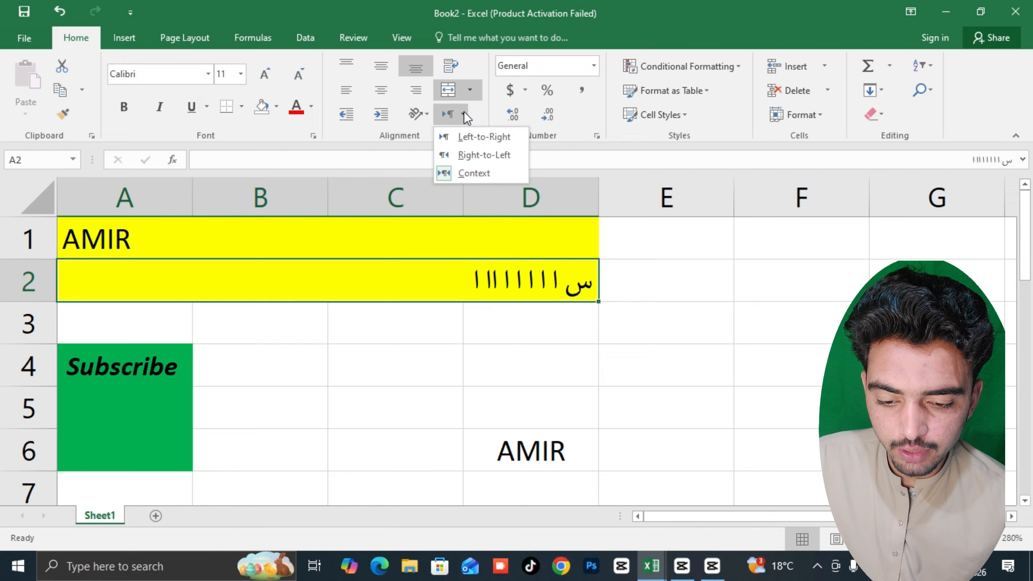
{"action": "left_click", "coordinate": [474, 155]}
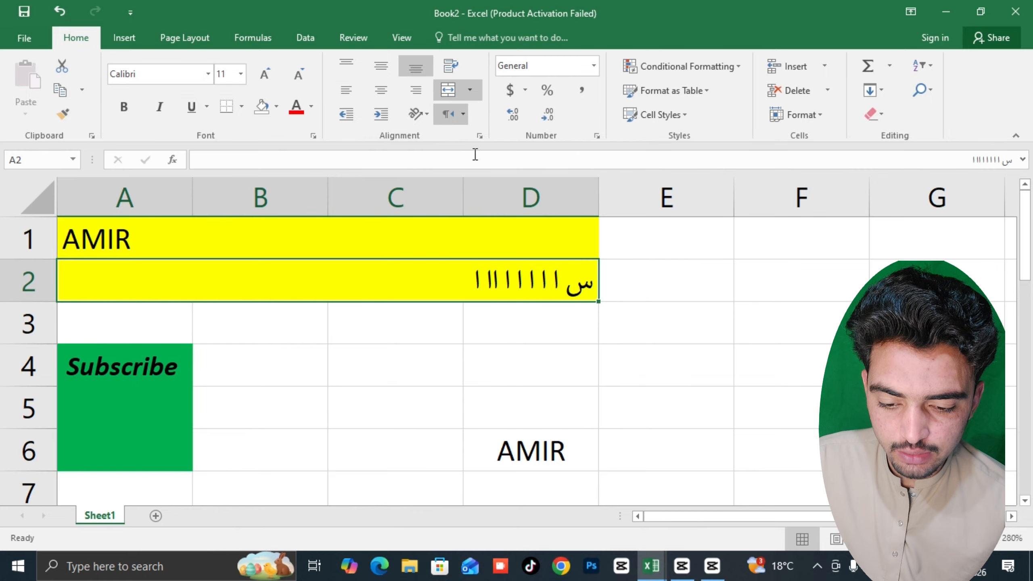
Step: Append "غعس ماسامسام تسم ام تسمتسکس" to the Urdu-script text in the merged cell of row 2
{"action": "double_click", "coordinate": [477, 280]}
{"action": "type", "text": "غس ماسامسام تسم"}
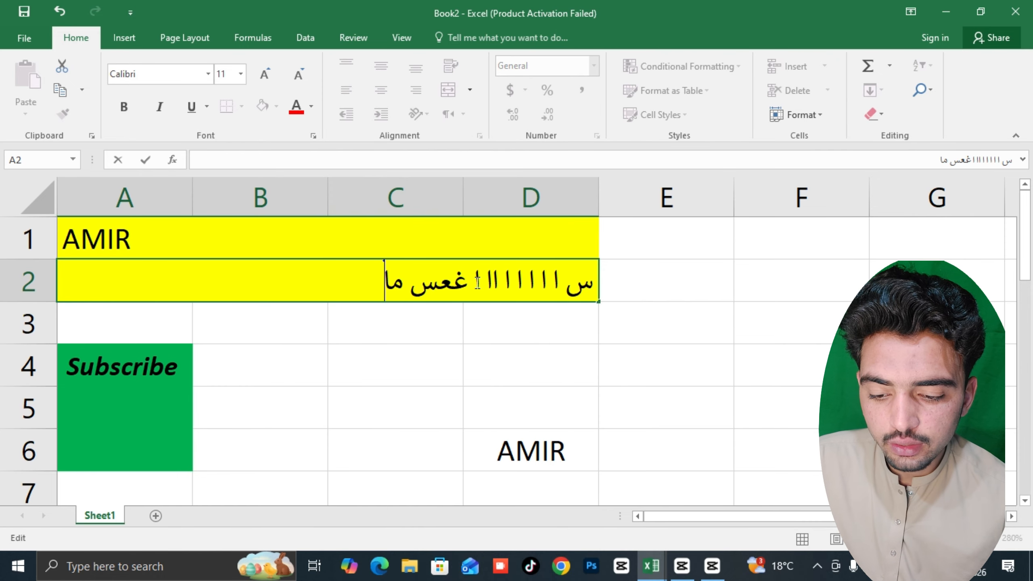
{"action": "type", "text": " ام تسمتسكس"}
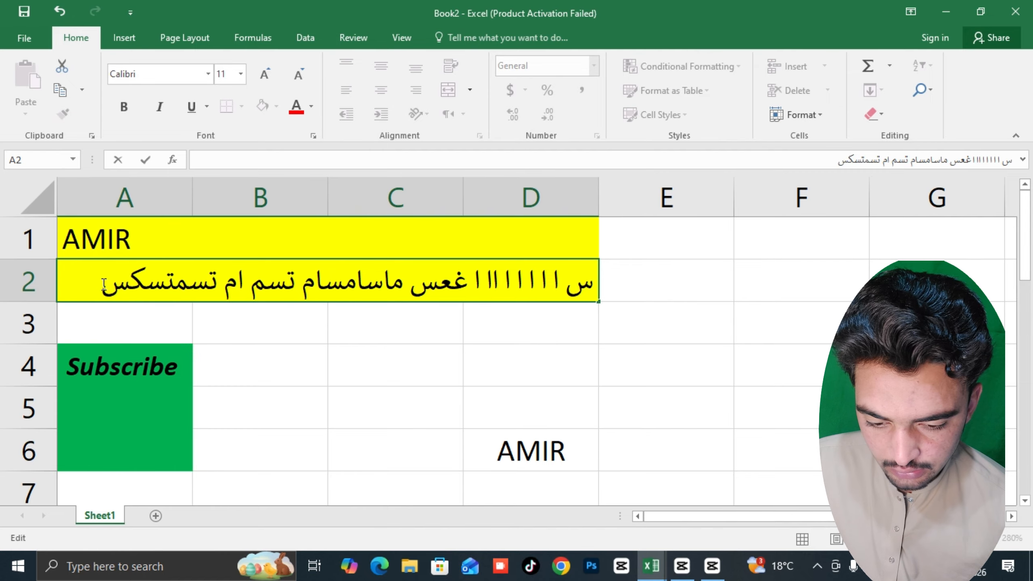
Step: Delete the Urdu-script text from the merged cell in row 2 and set the cell's text direction to Left-to-Right
{"action": "left_click_drag", "start_coordinate": [104, 284], "coordinate": [585, 294]}
{"action": "key", "text": "Delete"}
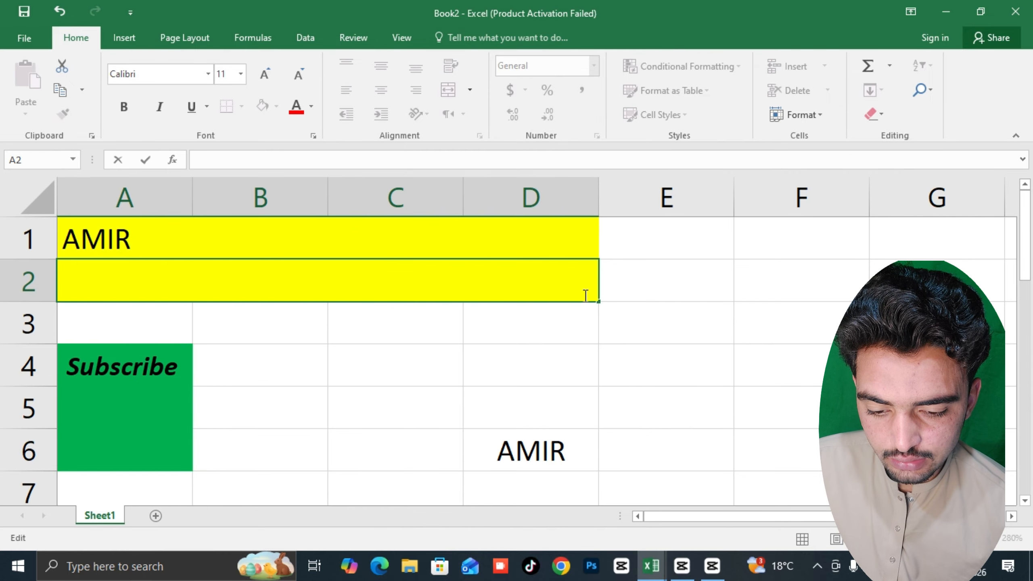
{"action": "left_click", "coordinate": [549, 307]}
{"action": "left_click", "coordinate": [526, 295]}
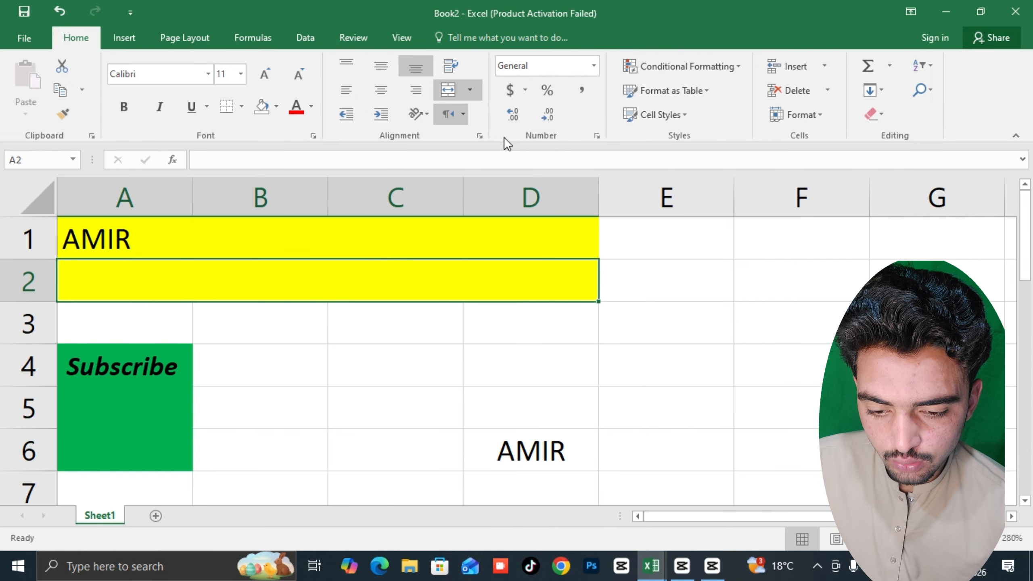
{"action": "left_click", "coordinate": [463, 118]}
{"action": "left_click", "coordinate": [463, 136]}
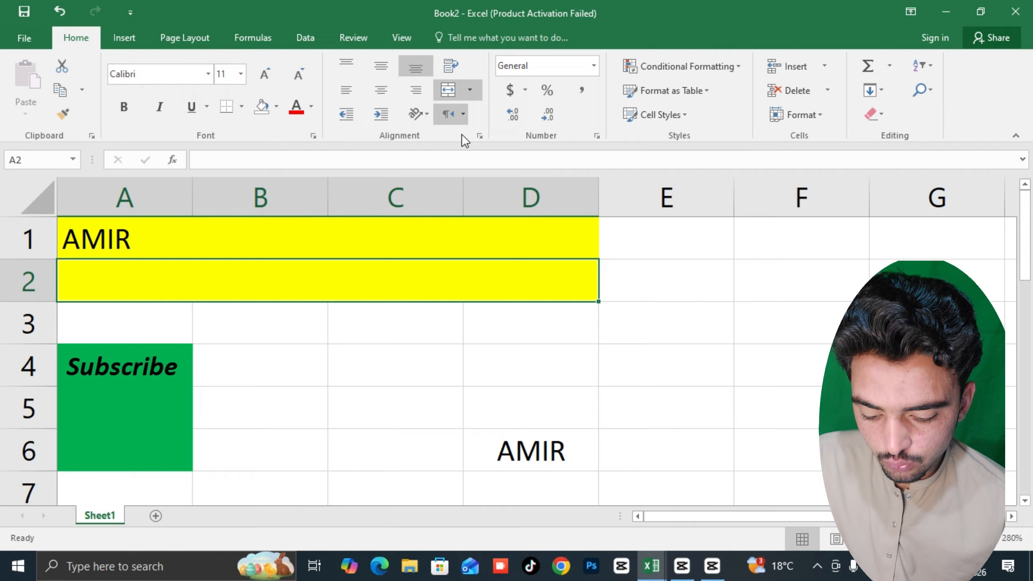
Step: Enter the Urdu-script text "برتشر" in cell C3
{"action": "left_click", "coordinate": [378, 310]}
{"action": "type", "text": "برتشر"}
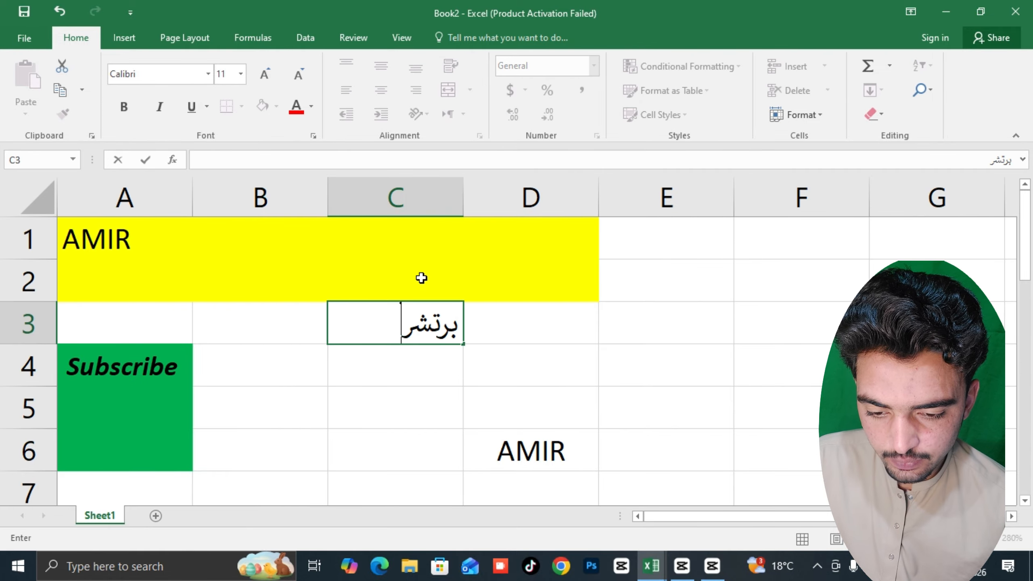
{"action": "left_click", "coordinate": [421, 277]}
Step: Enter "کرشکشرکر کعغ رشسش عر برشسکشر" followed by a long run of "ک" in the merged cell of row 2
{"action": "left_click", "coordinate": [465, 120]}
{"action": "left_click", "coordinate": [465, 122]}
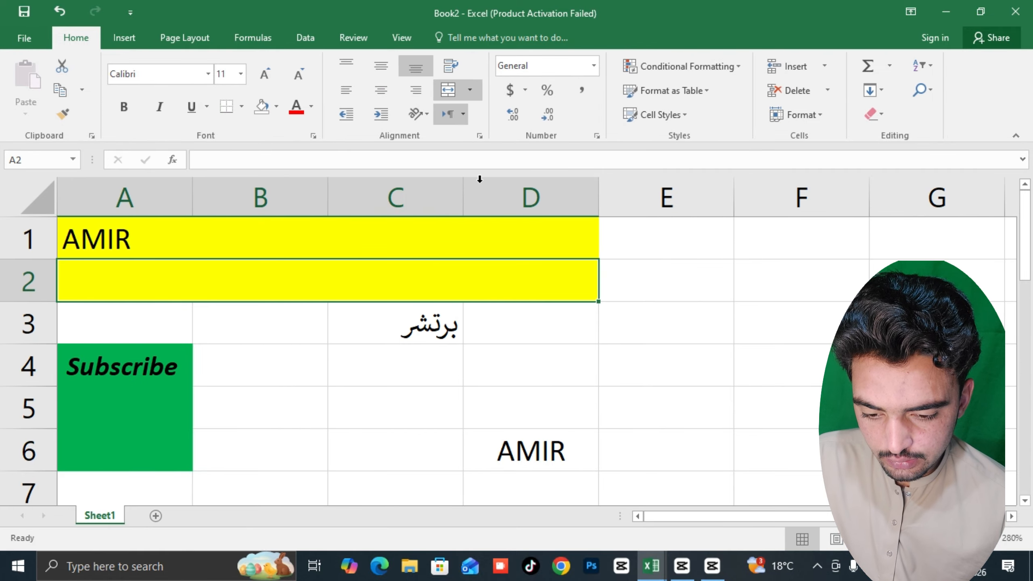
{"action": "type", "text": "کرشکشرک"}
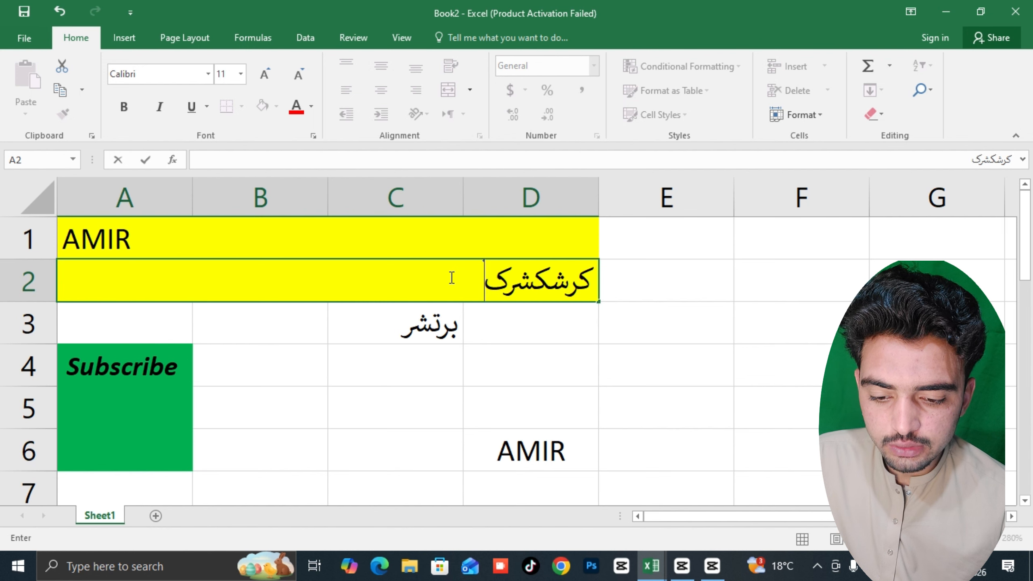
{"action": "type", "text": "ر کعغ رشسش عر برشسکش"}
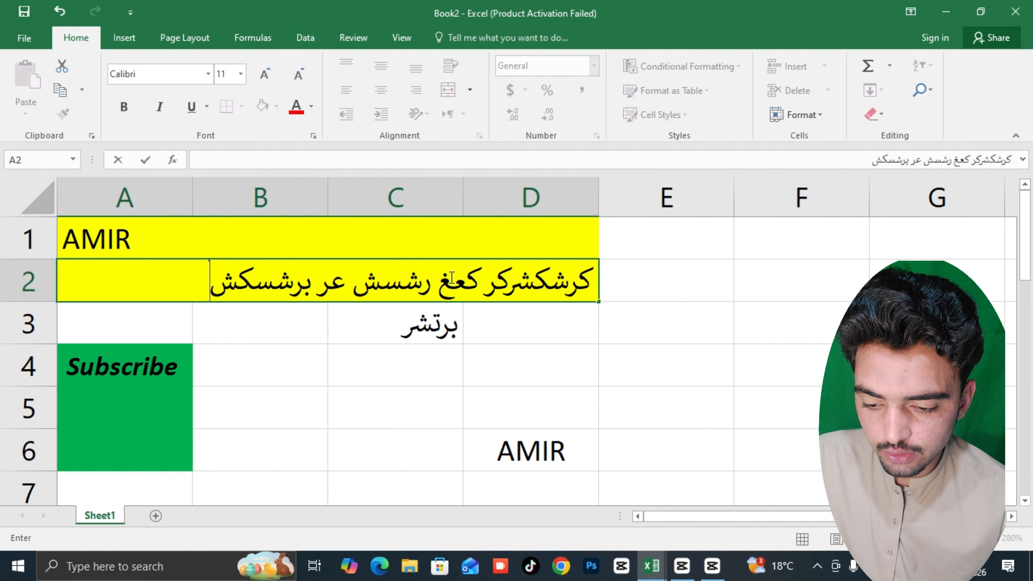
{"action": "type", "text": "رککککککککککککککککککککککککککککککککککککک"}
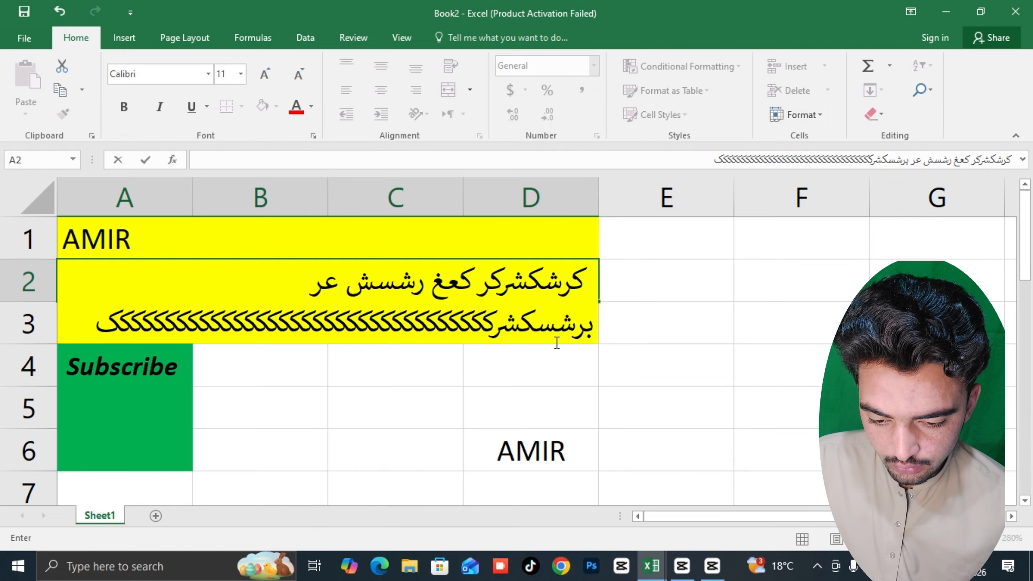
{"action": "left_click", "coordinate": [549, 414]}
Step: Clear the long Urdu-script text from the yellow merged cell in row 2
{"action": "scroll", "coordinate": [459, 411], "scroll_direction": "down", "scroll_amount": 3, "text": "ctrl"}
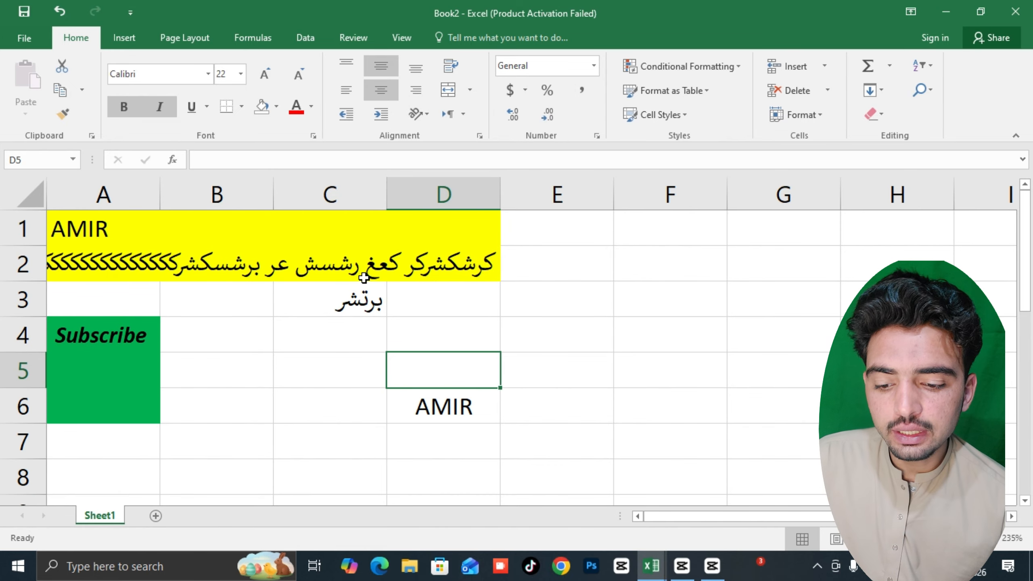
{"action": "left_click", "coordinate": [364, 278]}
{"action": "scroll", "coordinate": [340, 259], "scroll_direction": "down", "scroll_amount": 1, "text": "ctrl"}
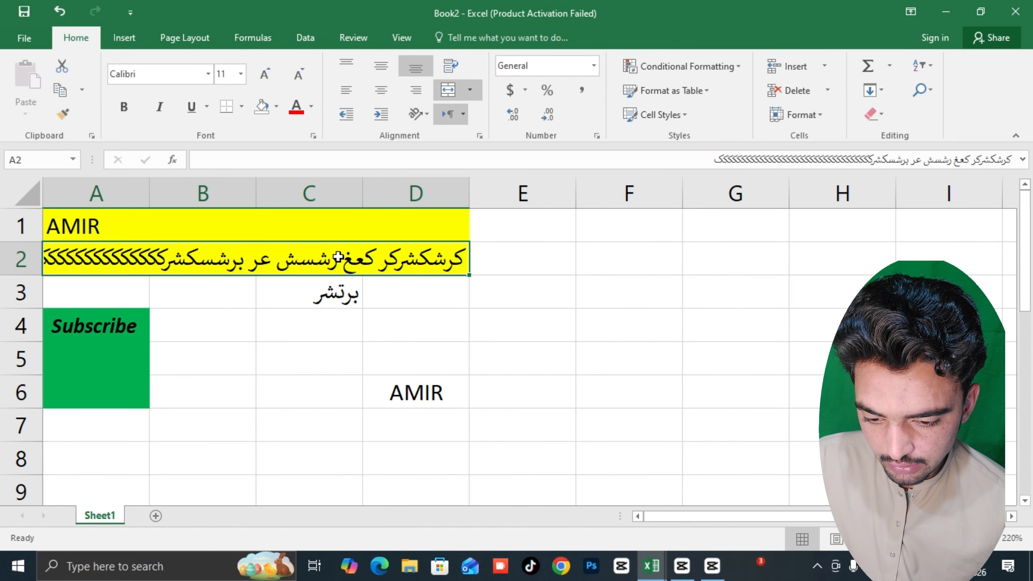
{"action": "key", "text": "ctrl+a"}
{"action": "key", "text": "BackSpace"}
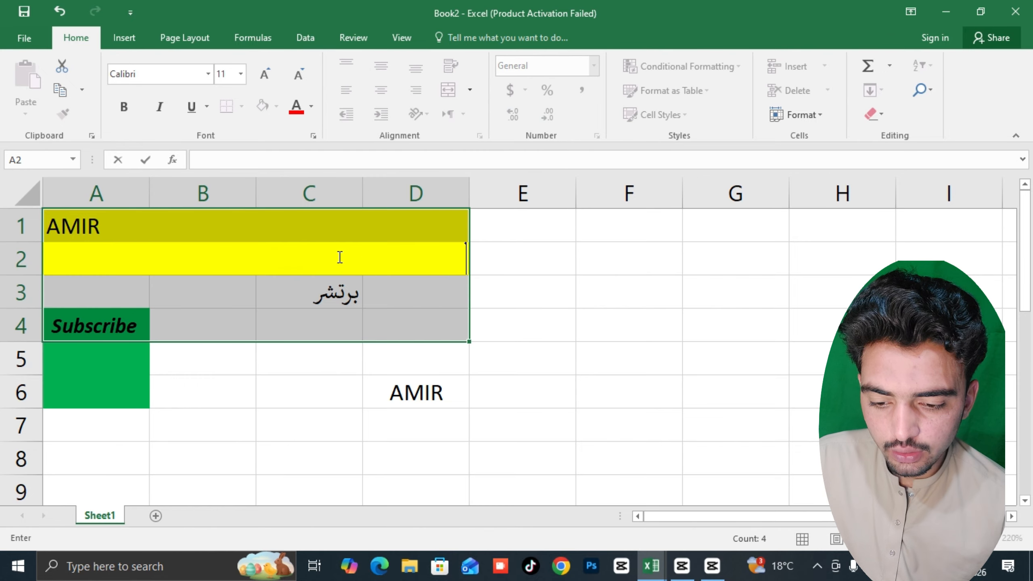
{"action": "left_click", "coordinate": [585, 385]}
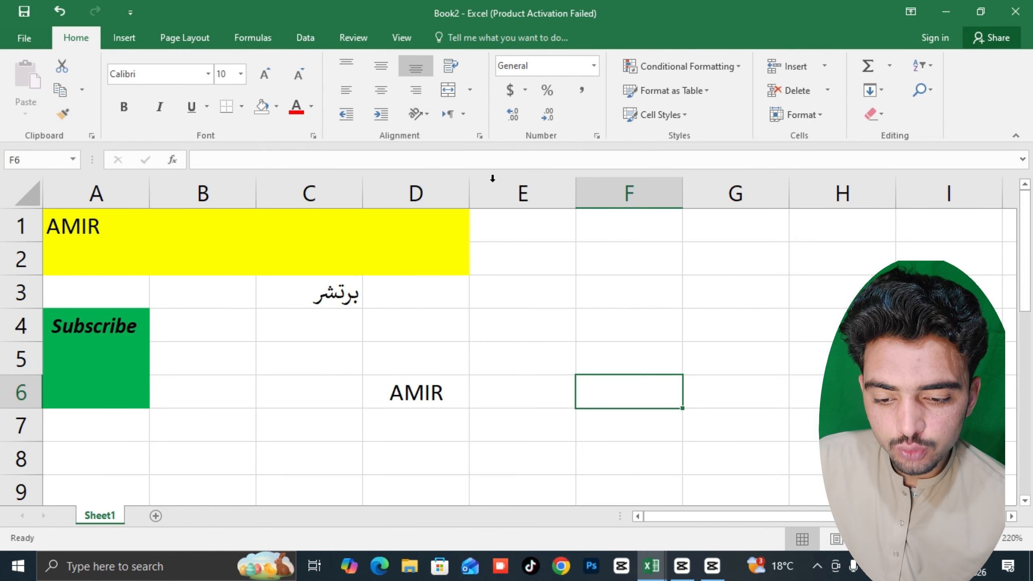
{"action": "left_click", "coordinate": [465, 114]}
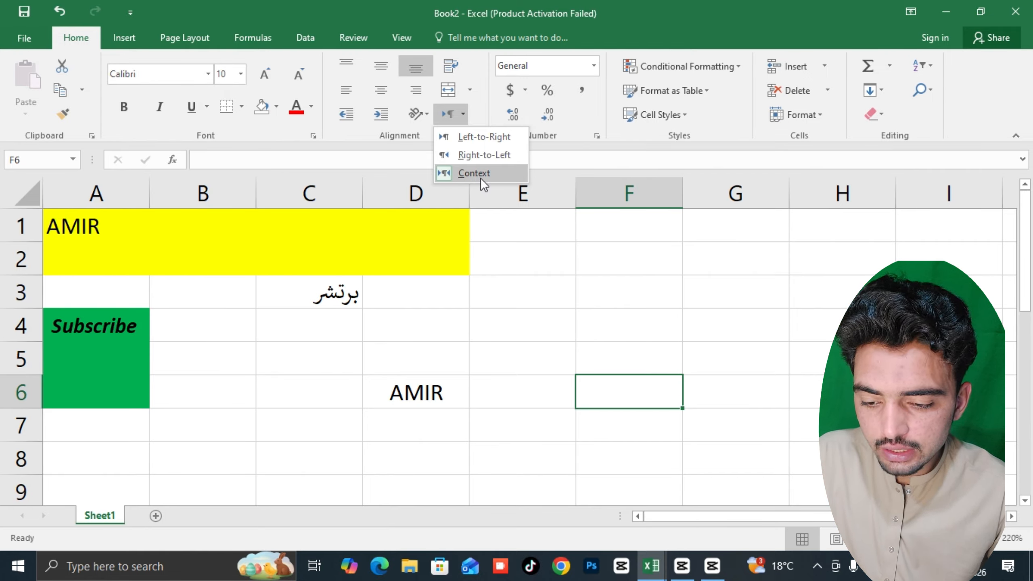
{"action": "left_click", "coordinate": [315, 370]}
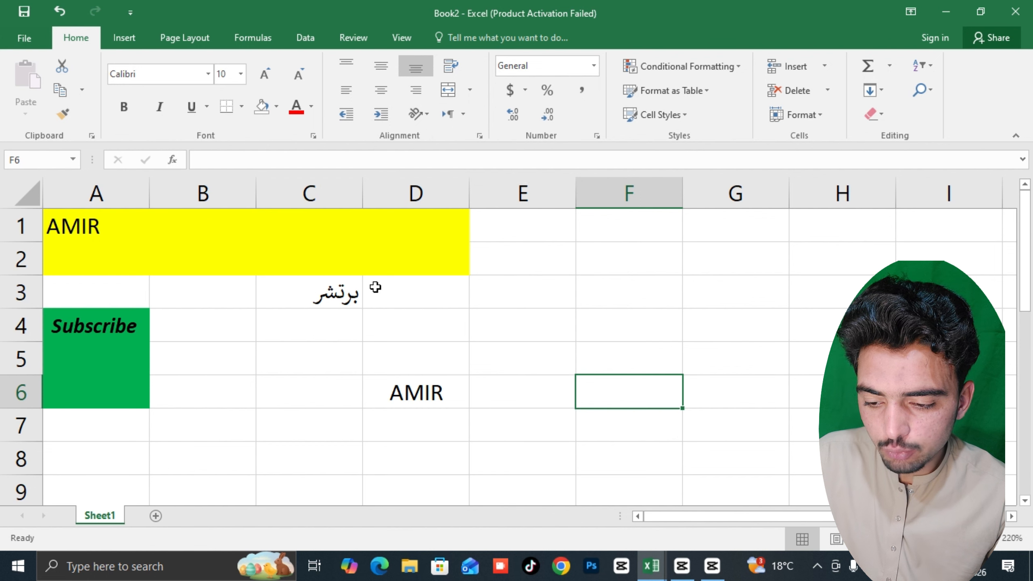
{"action": "left_click", "coordinate": [200, 247]}
Step: Try to add a few Urdu letters after the existing text in the yellow merged cell of row 1
{"action": "left_click", "coordinate": [123, 225]}
{"action": "double_click", "coordinate": [126, 228]}
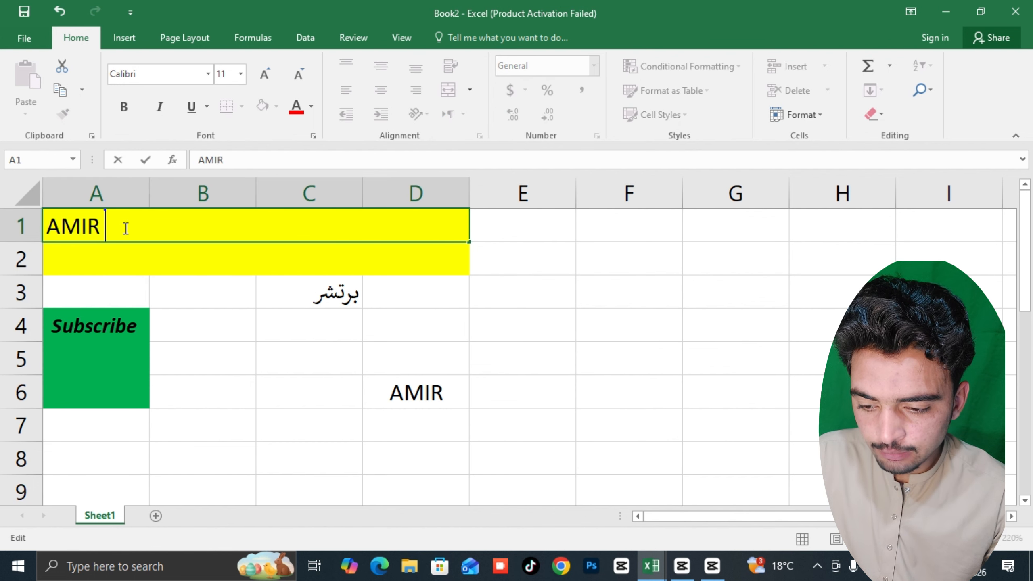
{"action": "type", "text": "ہمے"}
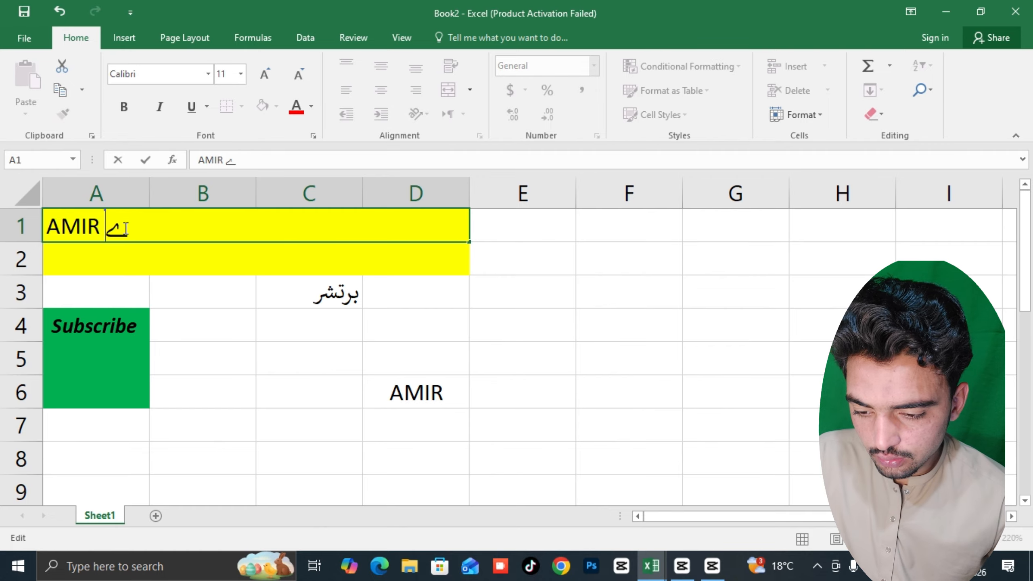
Step: Replace the stray Urdu letters in row 1's yellow merged cell with the English text "anjibn kjbdi dkbkd kbkdkb ibk i" after the existing word
{"action": "key", "text": "super+space"}
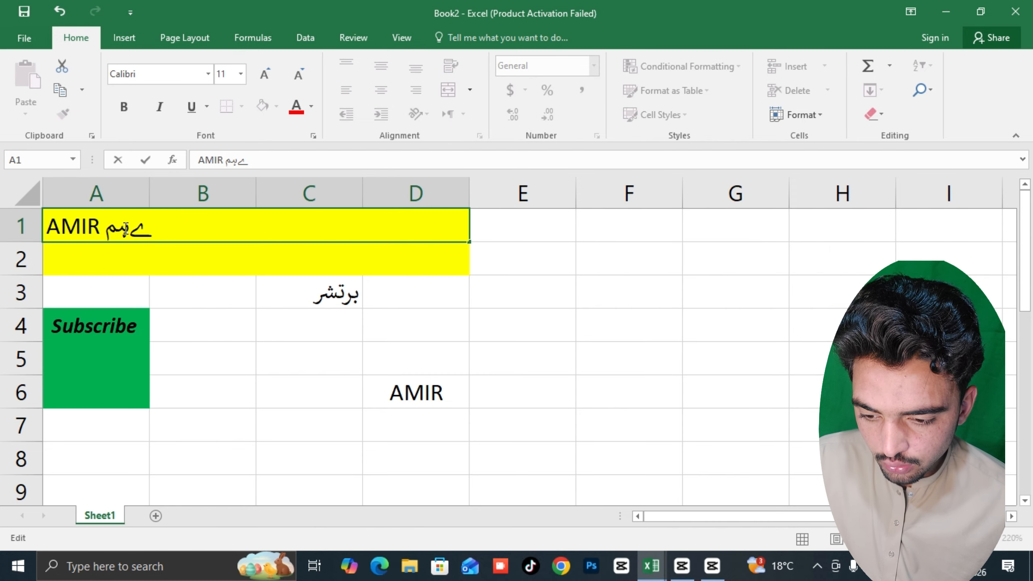
{"action": "key", "text": "ctrl+z"}
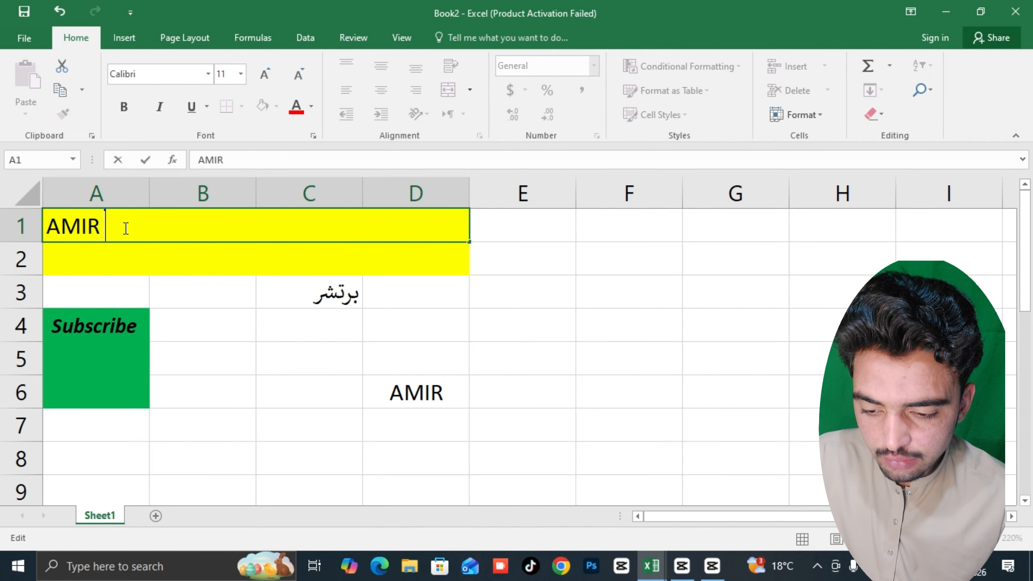
{"action": "type", "text": "anjibn kjb"}
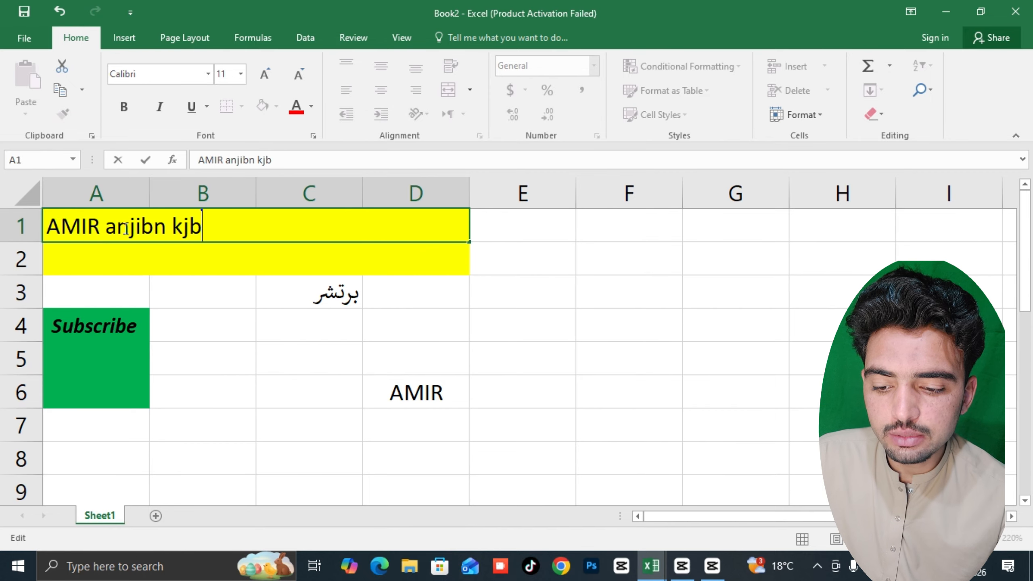
{"action": "type", "text": "di dkbkd kbkdkb"}
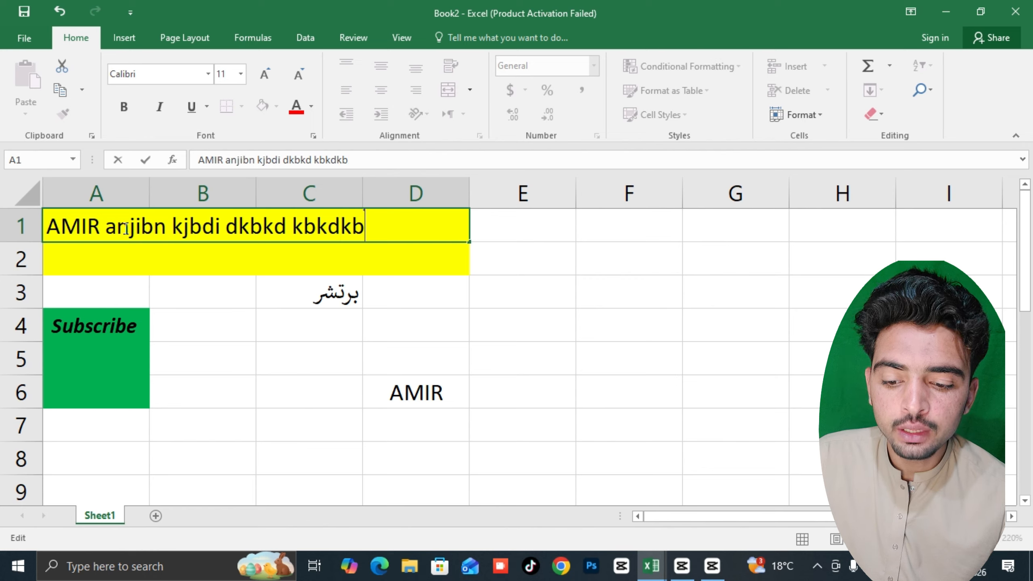
{"action": "type", "text": " ibk i"}
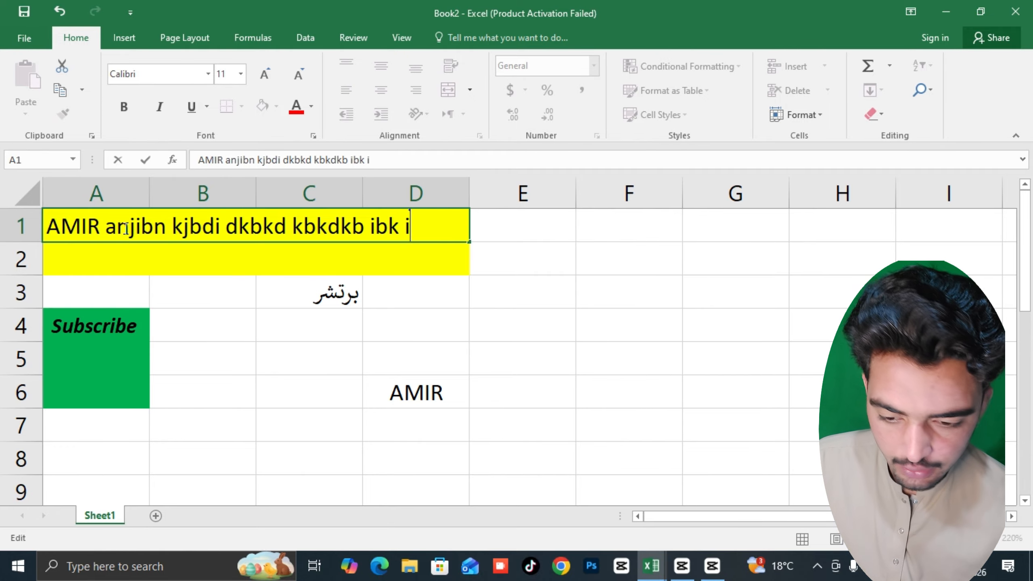
{"action": "left_click", "coordinate": [421, 351]}
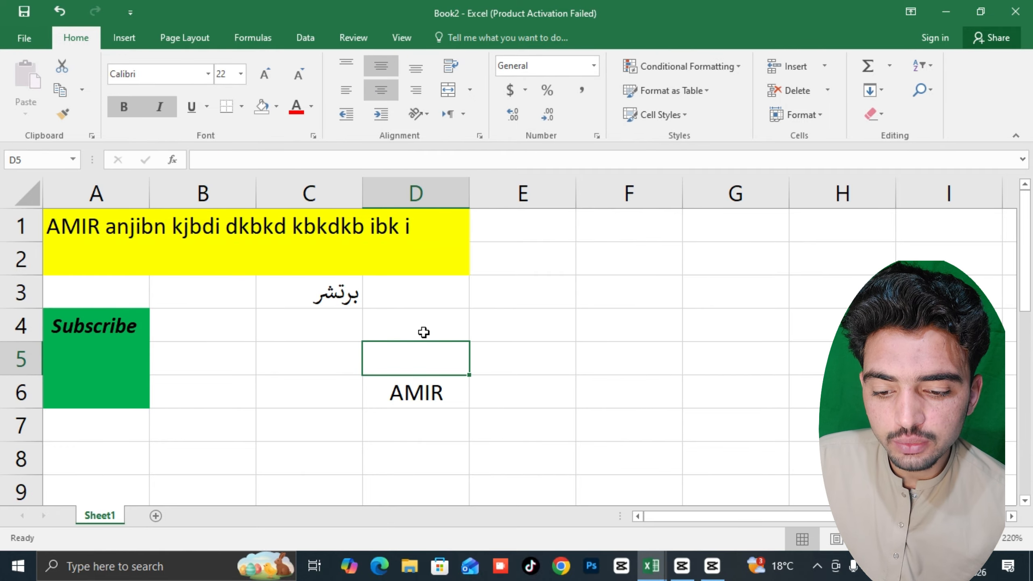
Step: View the Context text direction option, and clear all the text from the yellow merged cell in row 1
{"action": "left_click", "coordinate": [463, 113]}
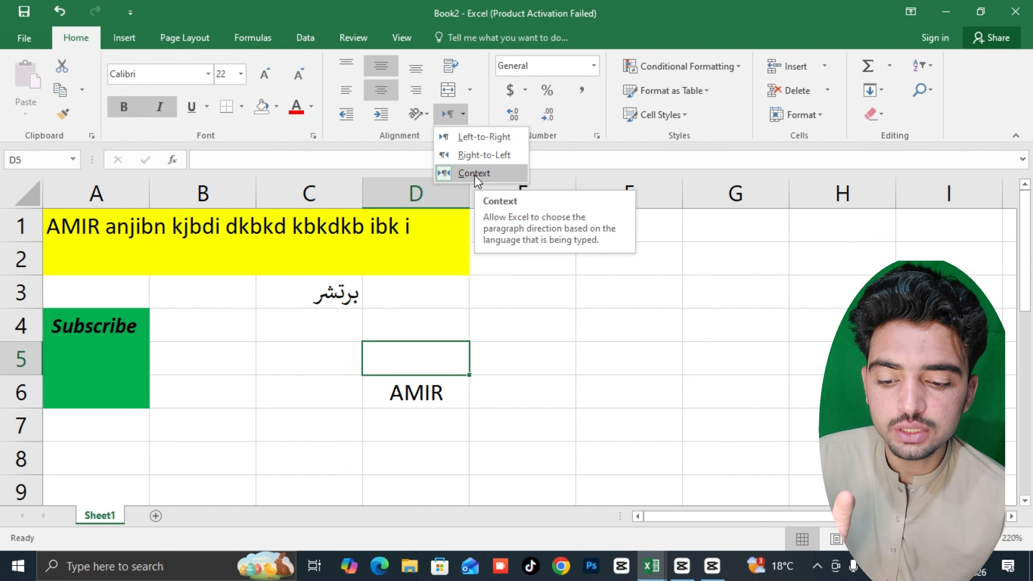
{"action": "left_click", "coordinate": [403, 232]}
{"action": "left_click", "coordinate": [403, 231]}
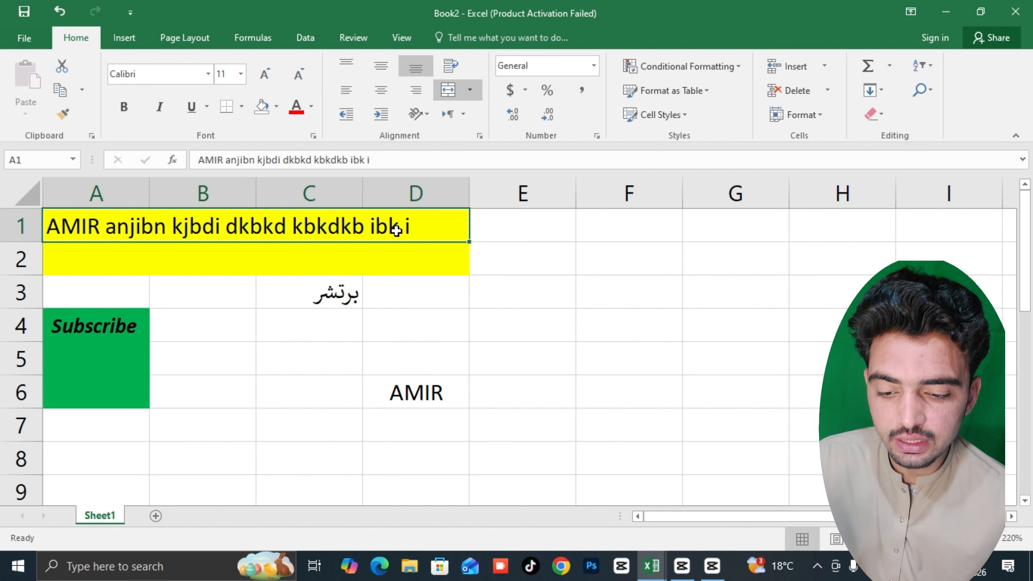
{"action": "key", "text": "BackSpace"}
{"action": "left_click", "coordinate": [491, 339]}
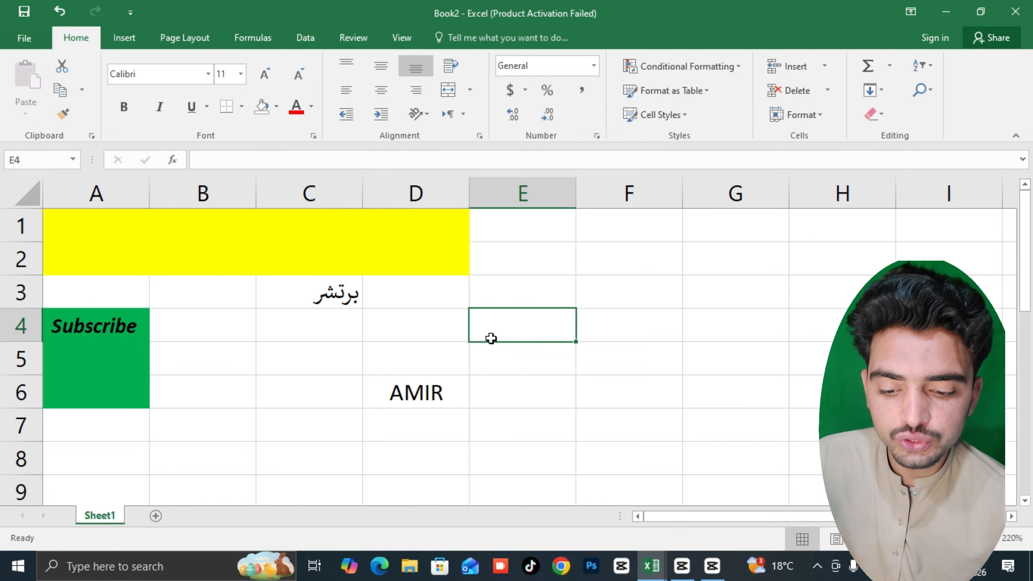
Step: Review the Context text direction option for the empty yellow merged cell in row 1
{"action": "left_click", "coordinate": [419, 222]}
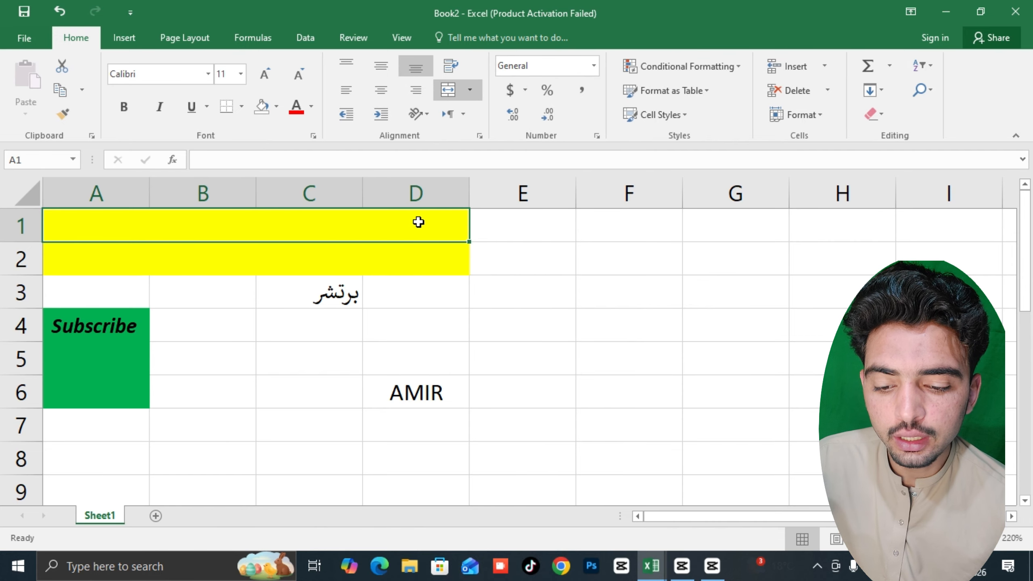
{"action": "left_click", "coordinate": [462, 114]}
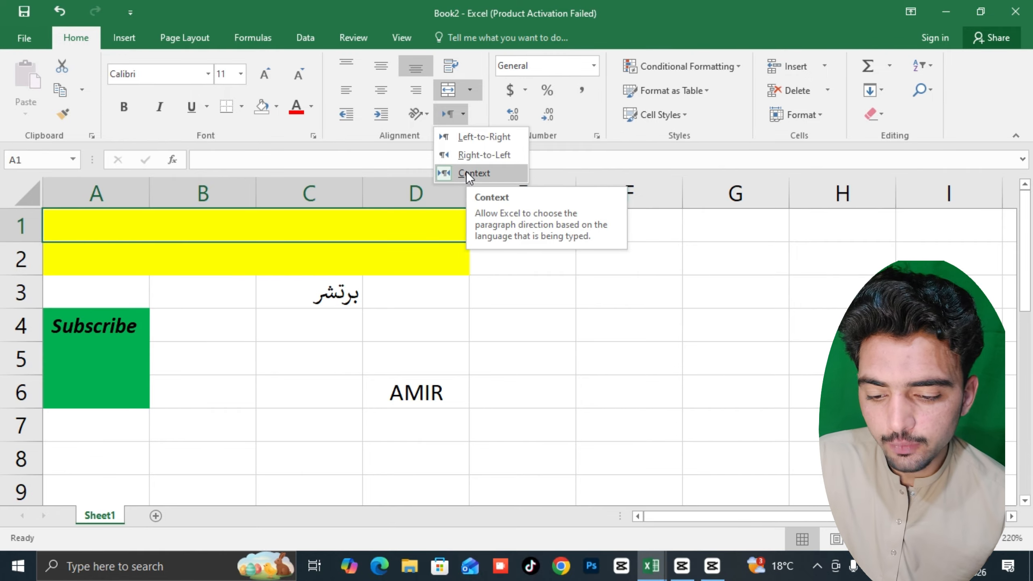
{"action": "left_click", "coordinate": [415, 318]}
{"action": "left_click", "coordinate": [375, 256]}
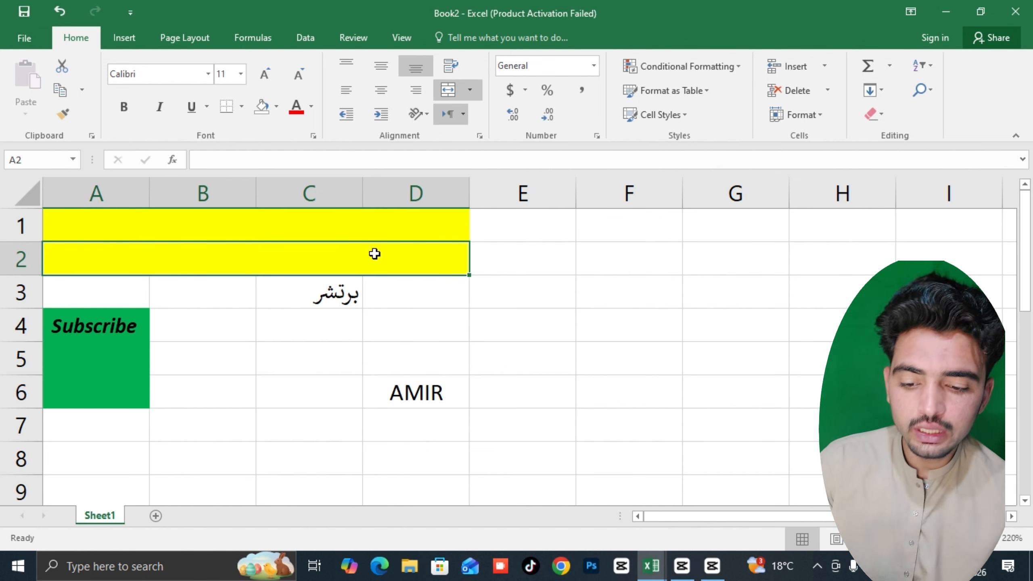
Step: Clear all contents and formatting, including fills and merged cells, from the entire worksheet
{"action": "scroll", "coordinate": [404, 253], "scroll_direction": "up", "scroll_amount": 1, "text": "ctrl"}
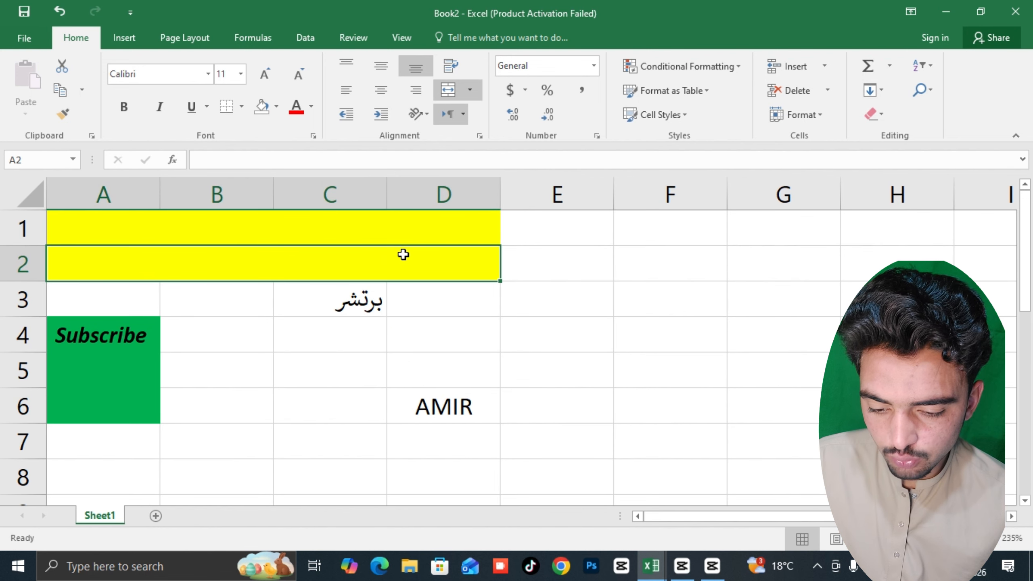
{"action": "key", "text": "ctrl+a"}
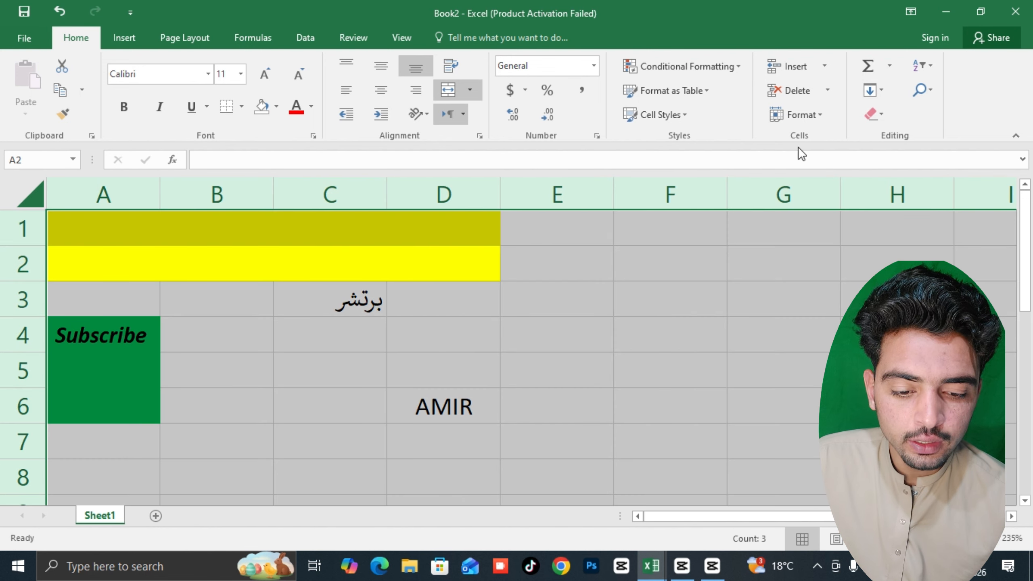
{"action": "left_click", "coordinate": [878, 119]}
{"action": "left_click", "coordinate": [879, 137]}
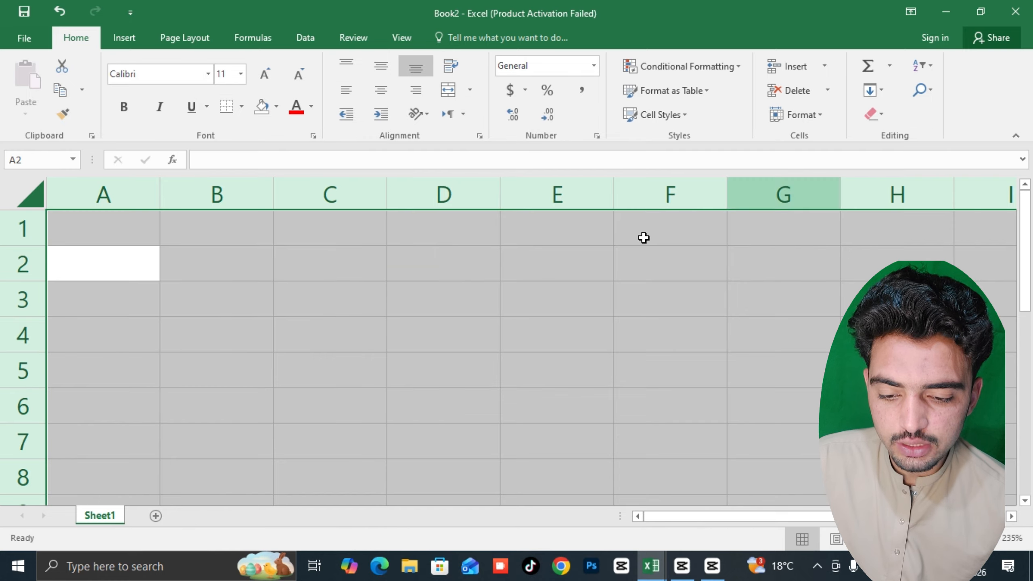
Step: Apply middle and center alignment to cell D3, and look over the text direction options
{"action": "left_click", "coordinate": [432, 285]}
{"action": "scroll", "coordinate": [301, 299], "scroll_direction": "up", "scroll_amount": 2, "text": "ctrl"}
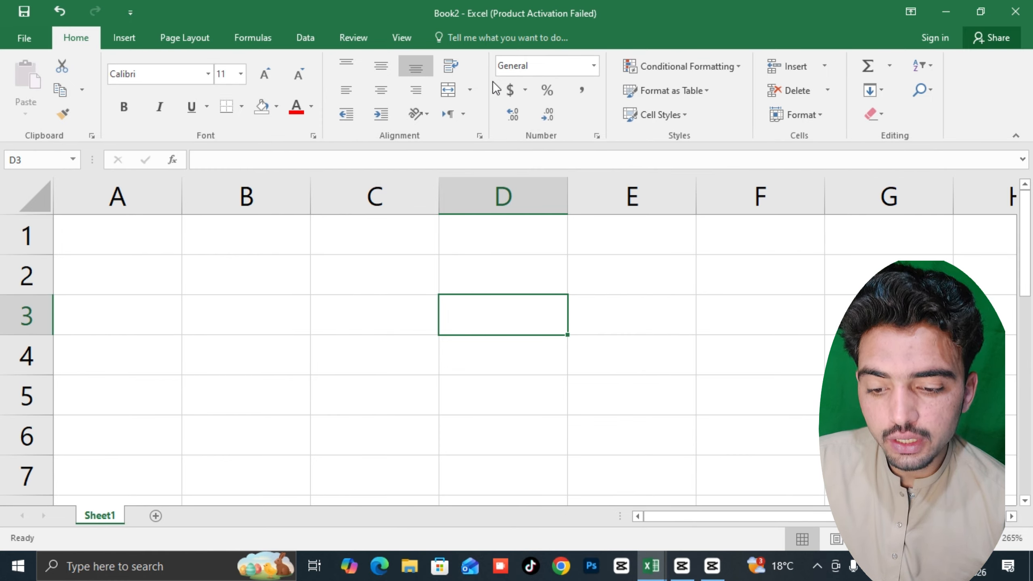
{"action": "left_click", "coordinate": [388, 69]}
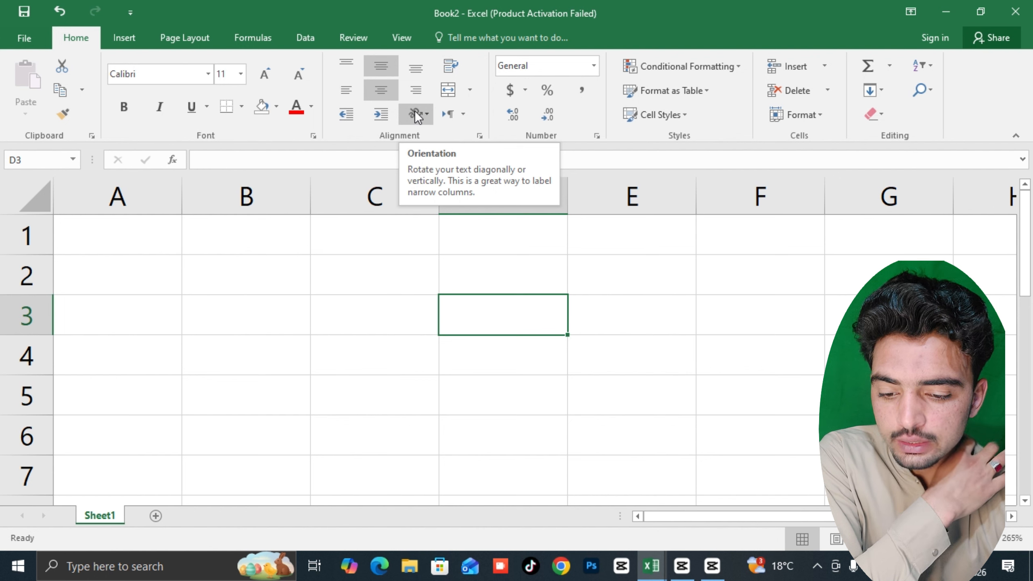
{"action": "left_click", "coordinate": [465, 118]}
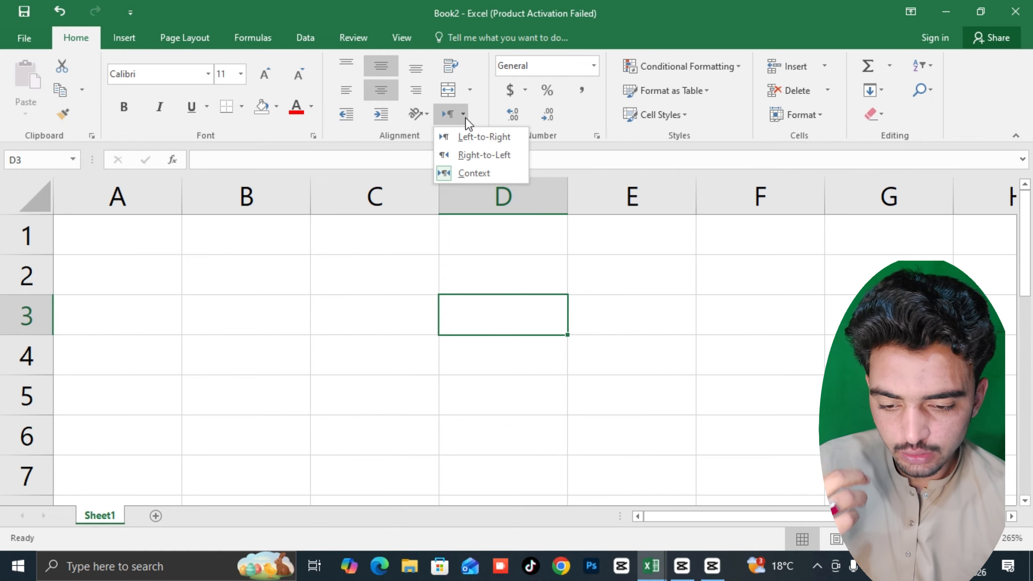
{"action": "left_click", "coordinate": [465, 118]}
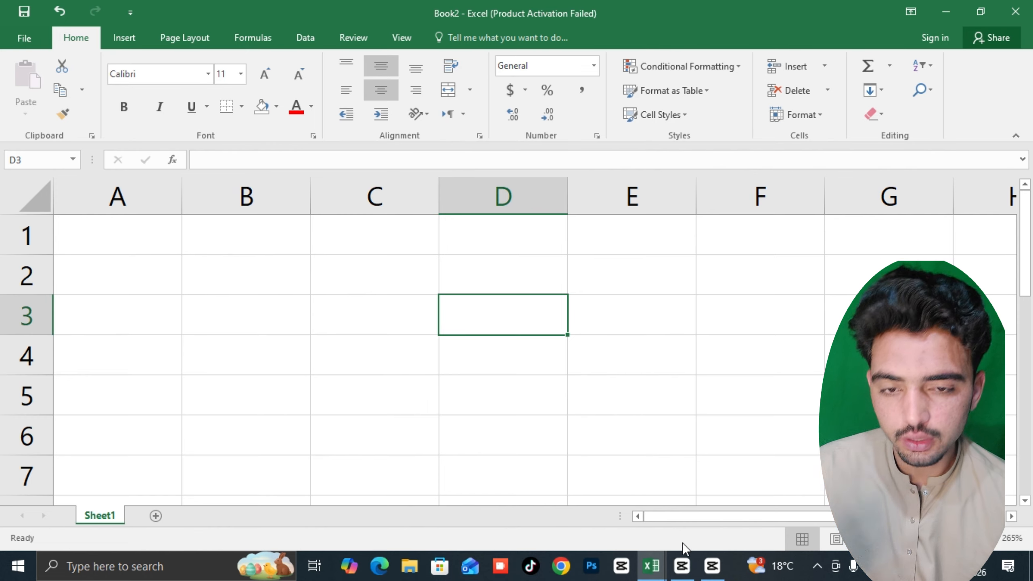